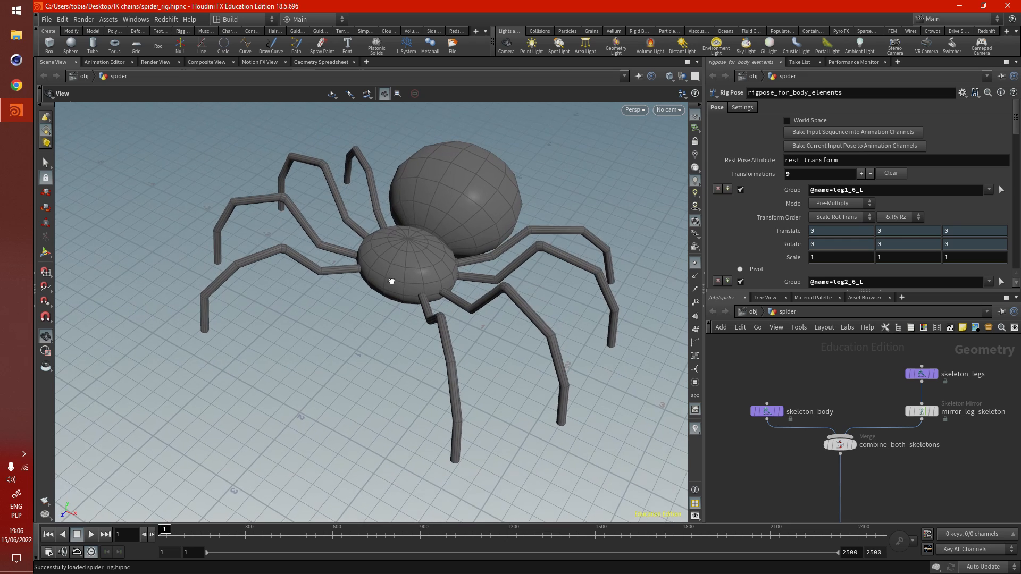
# - Add a Skeleton node in empty space near the combine_both_skeletons node
pyautogui.moveTo(407, 262); pyautogui.dragTo(384, 275, button='middle')
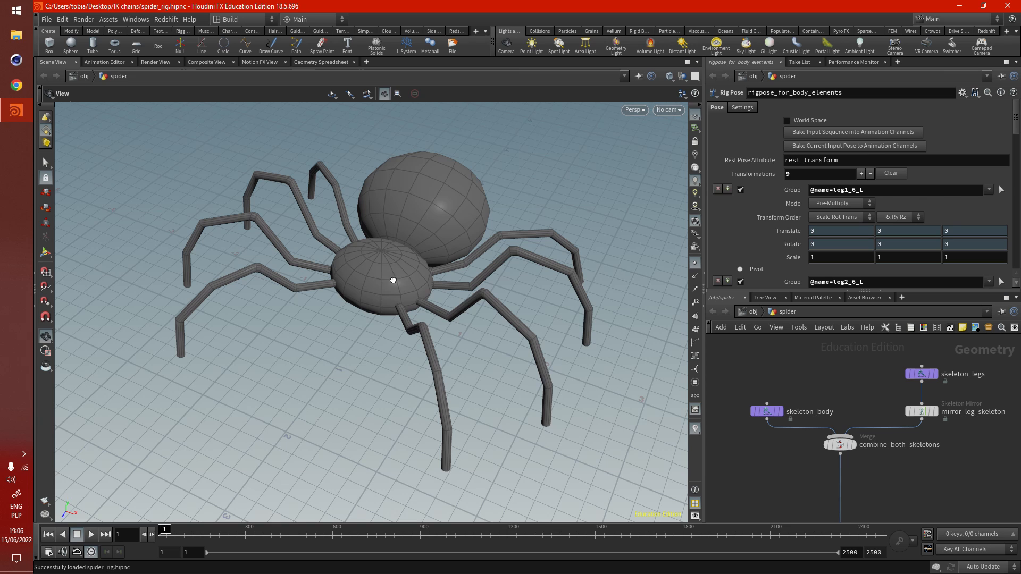
pyautogui.moveTo(392, 281); pyautogui.dragTo(388, 289)
pyautogui.moveTo(388, 288); pyautogui.dragTo(380, 300, button='middle')
pyautogui.moveTo(828, 464); pyautogui.dragTo(850, 423, button='middle')
pyautogui.press('Tab')
pyautogui.write('skele')
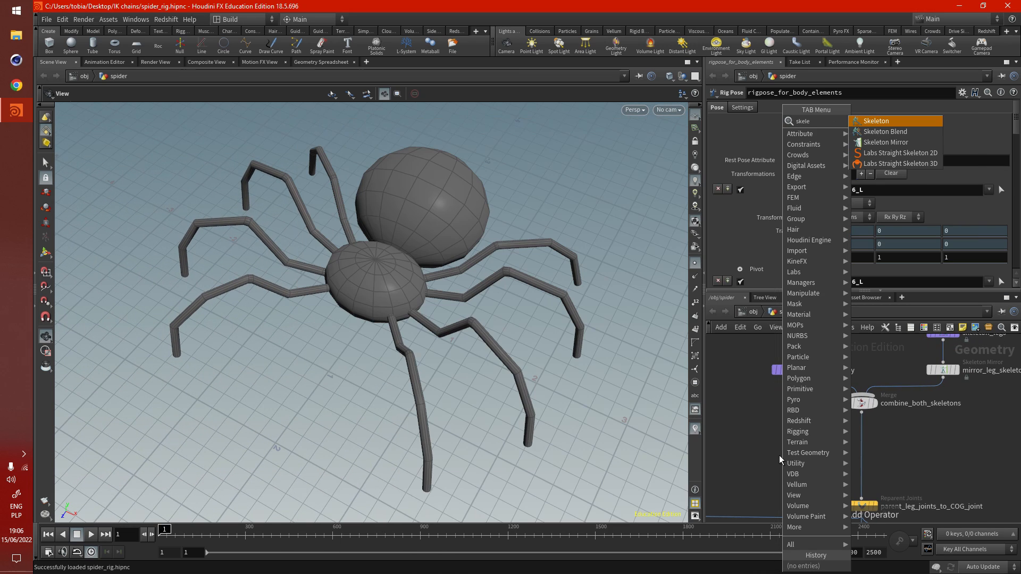
pyautogui.click(892, 125)
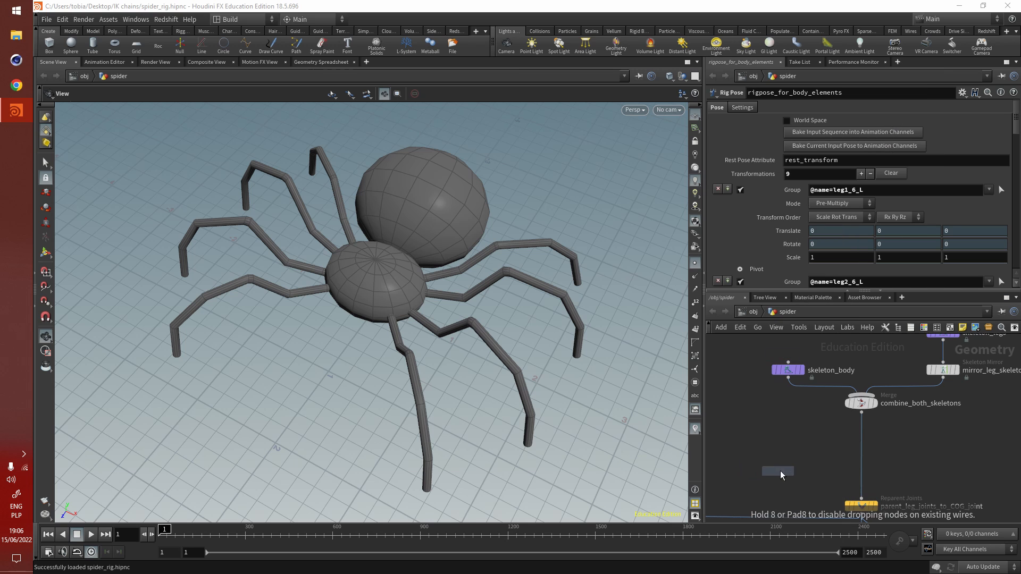
pyautogui.click(794, 463)
# - Start editing the new skeleton from a front view of the spider with its transform handle shown
pyautogui.moveTo(356, 421); pyautogui.dragTo(601, 370)
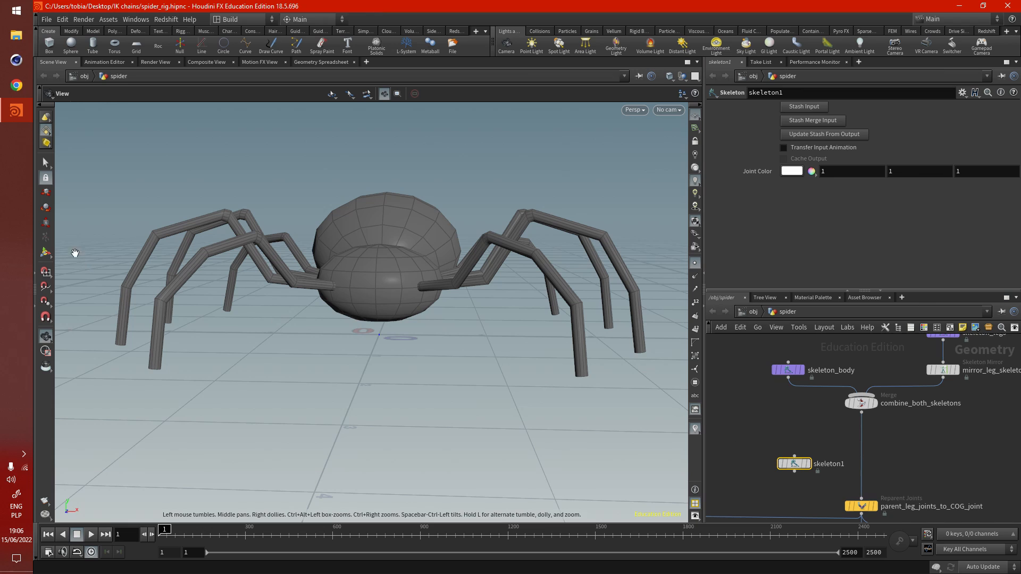
pyautogui.click(47, 255)
pyautogui.rightClick(343, 359)
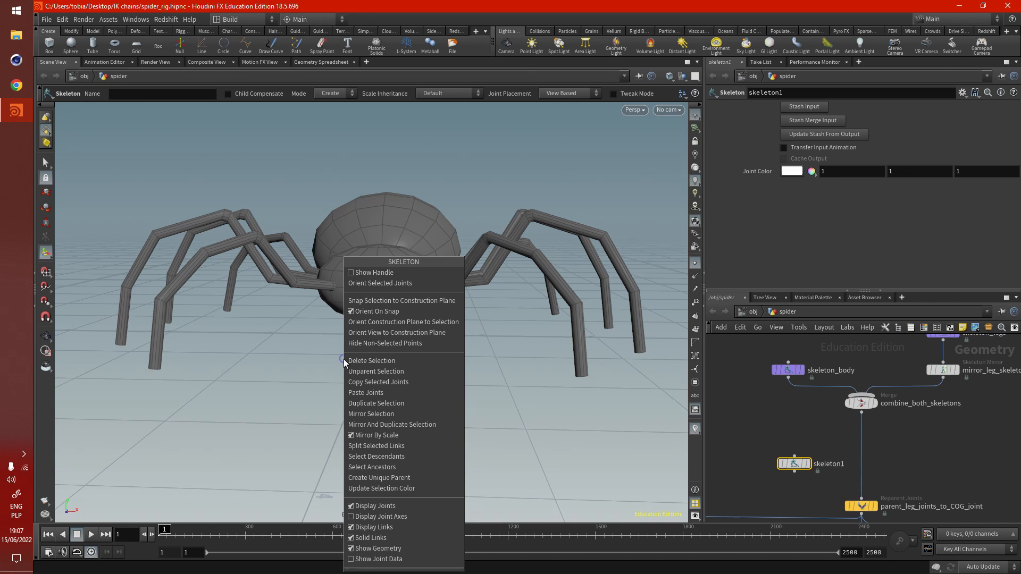
pyautogui.click(356, 270)
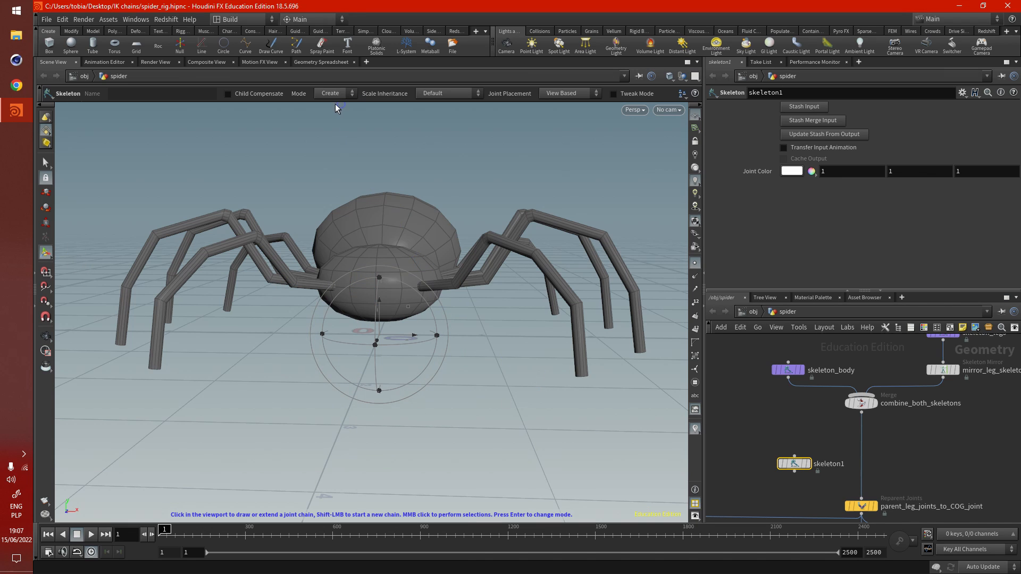
# - Draw a four-joint chain along one front leg from its tip to the body, then switch to Modify mode
pyautogui.click(581, 376)
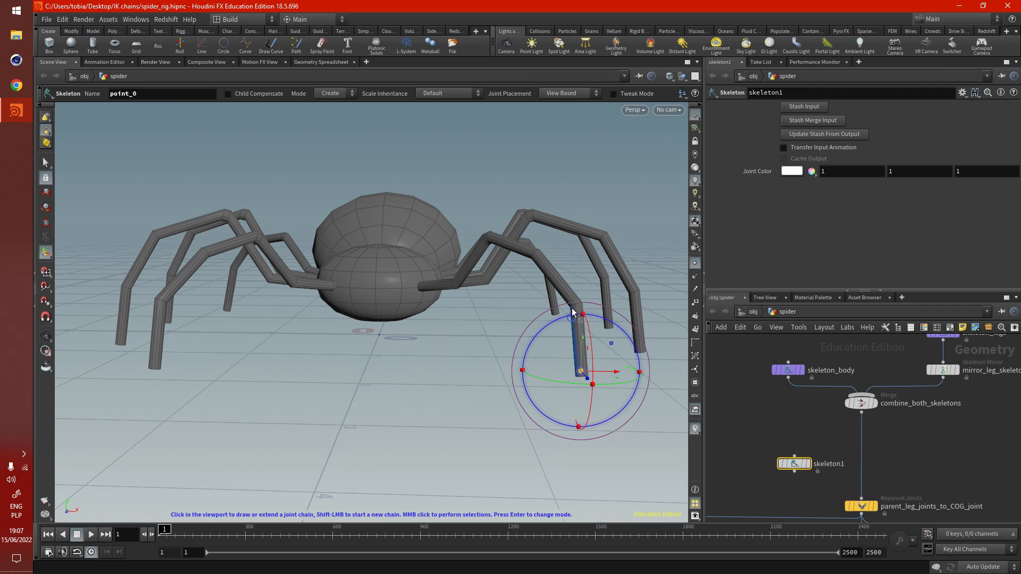
pyautogui.click(571, 298)
pyautogui.click(516, 248)
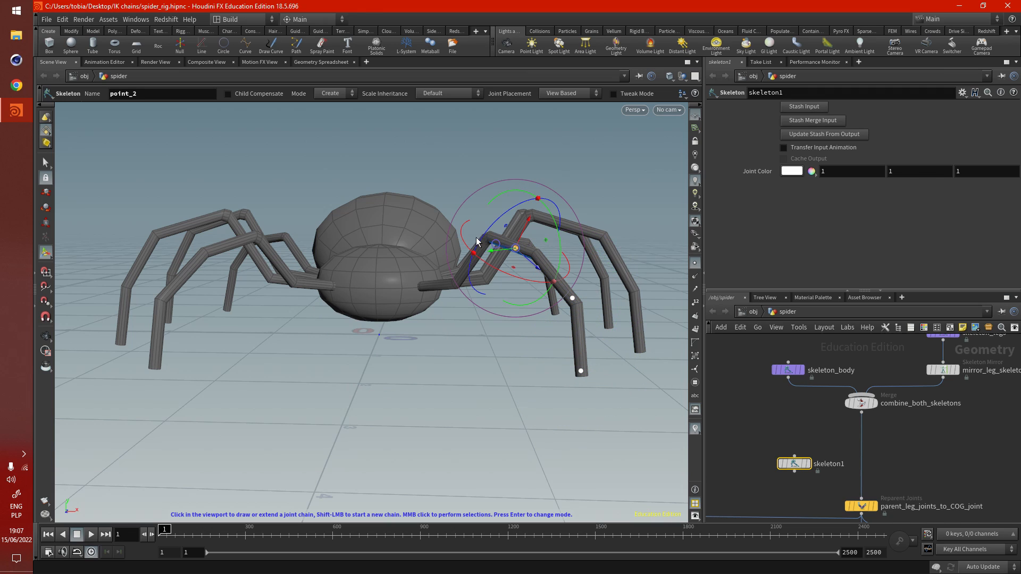
pyautogui.click(441, 288)
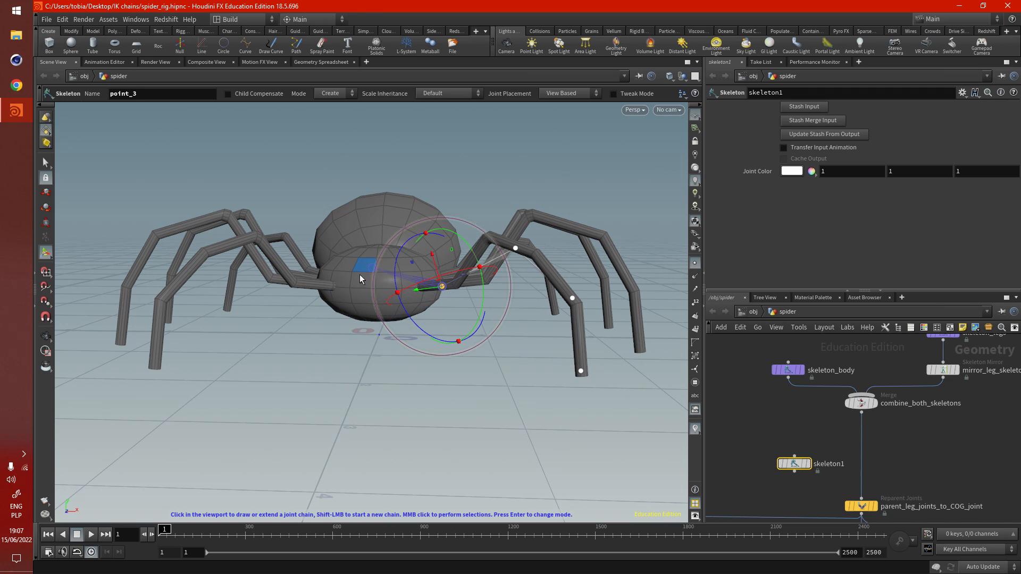
pyautogui.press('Return')
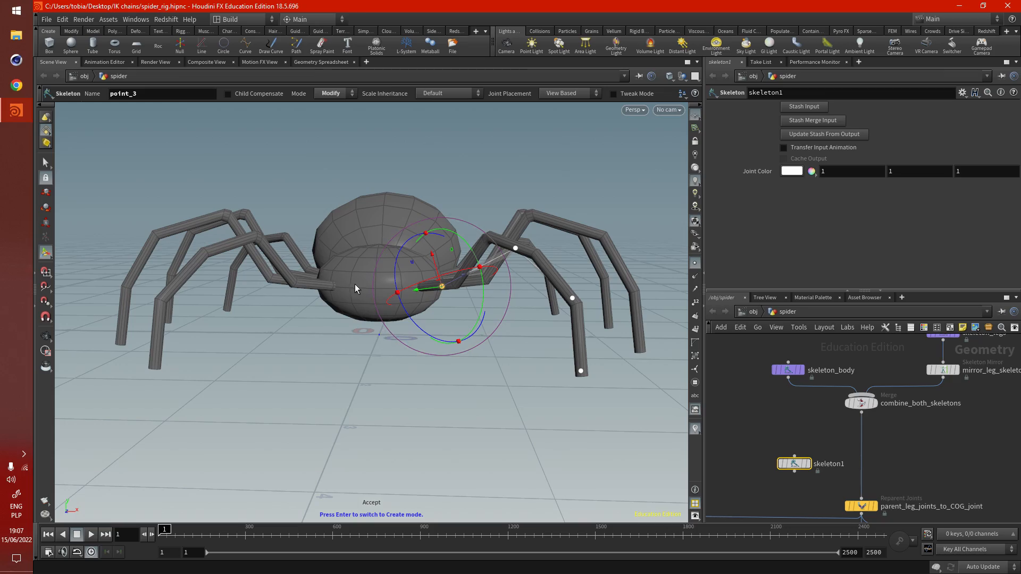
# - Move joint point_2 onto the upper knee bend of the front leg
pyautogui.keyDown('alt'); pyautogui.moveTo(355, 284); pyautogui.dragTo(296, 376); pyautogui.keyUp('alt')
pyautogui.keyDown('alt'); pyautogui.moveTo(296, 376); pyautogui.dragTo(322, 373, button='right'); pyautogui.keyUp('alt')
pyautogui.keyDown('alt'); pyautogui.moveTo(322, 374); pyautogui.dragTo(285, 391); pyautogui.keyUp('alt')
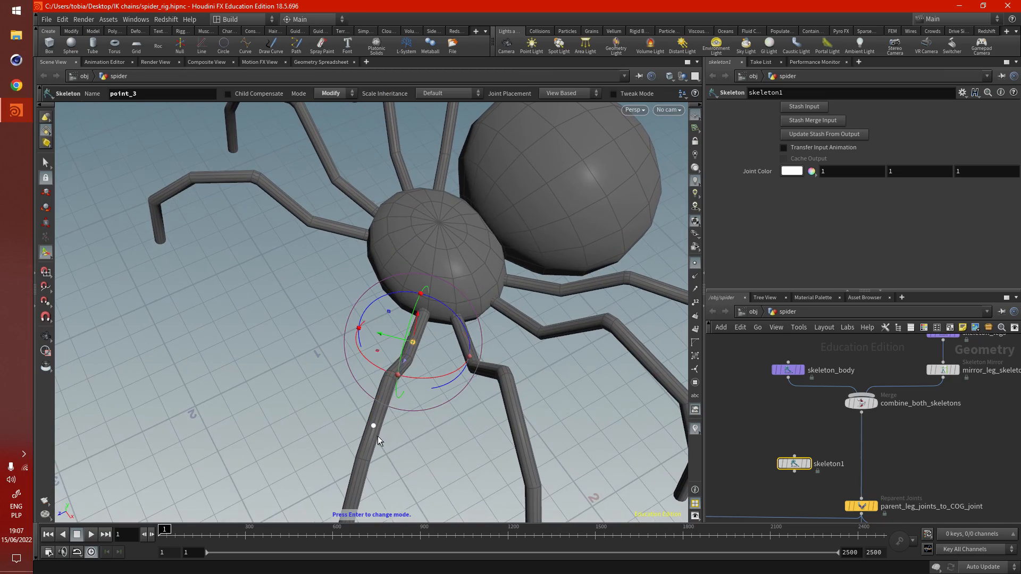
pyautogui.keyDown('alt'); pyautogui.moveTo(378, 427); pyautogui.dragTo(415, 407, button='middle'); pyautogui.keyUp('alt')
pyautogui.keyDown('alt'); pyautogui.moveTo(415, 407); pyautogui.dragTo(472, 373); pyautogui.keyUp('alt')
pyautogui.keyDown('alt'); pyautogui.scroll(2, 497, 271); pyautogui.keyUp('alt')
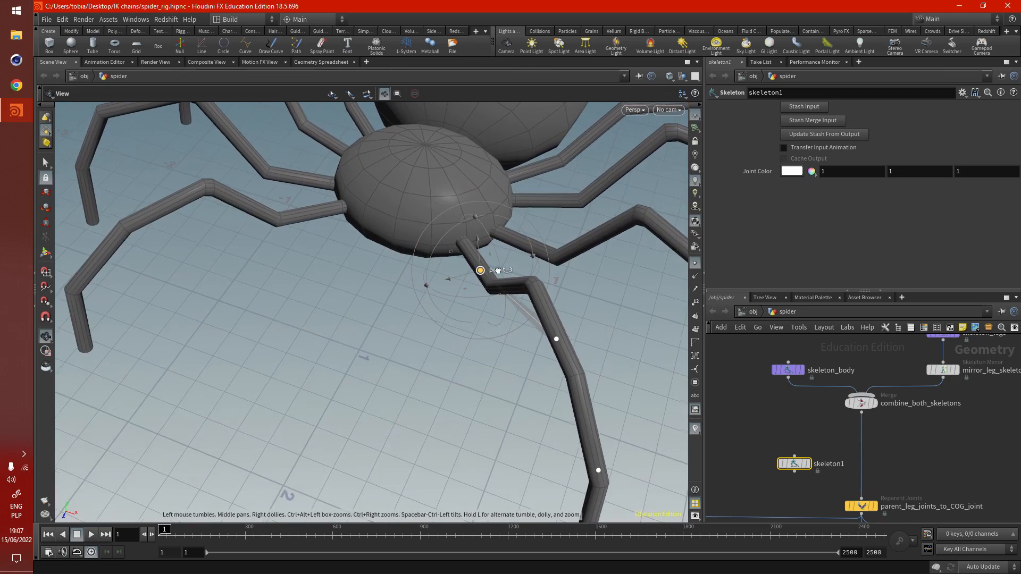
pyautogui.keyDown('alt'); pyautogui.moveTo(498, 271); pyautogui.dragTo(463, 303); pyautogui.keyUp('alt')
pyautogui.keyDown('alt'); pyautogui.moveTo(400, 364); pyautogui.dragTo(351, 335, button='middle'); pyautogui.keyUp('alt')
pyautogui.keyDown('alt'); pyautogui.moveTo(498, 268); pyautogui.dragTo(513, 266); pyautogui.keyUp('alt')
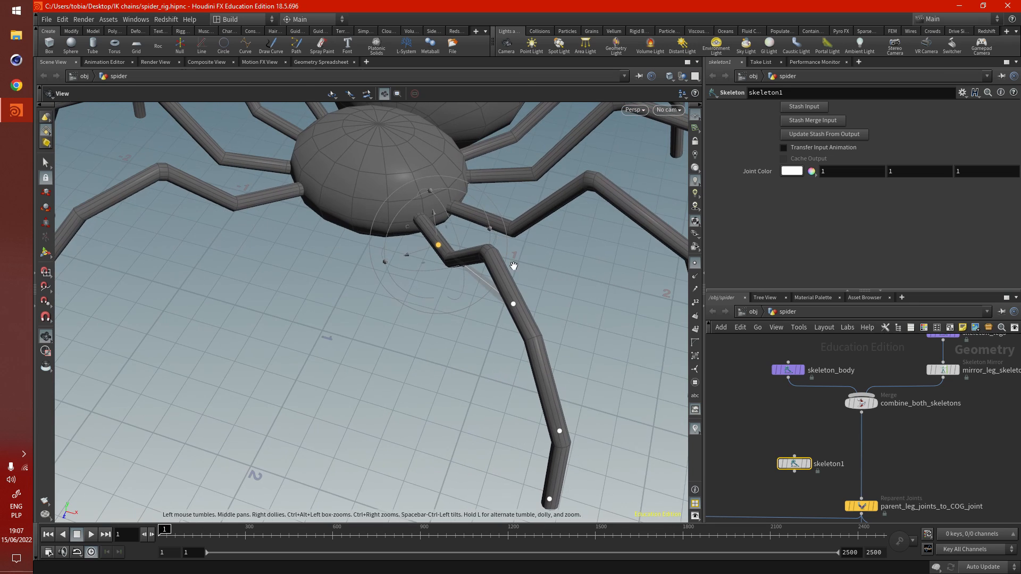
pyautogui.click(513, 303)
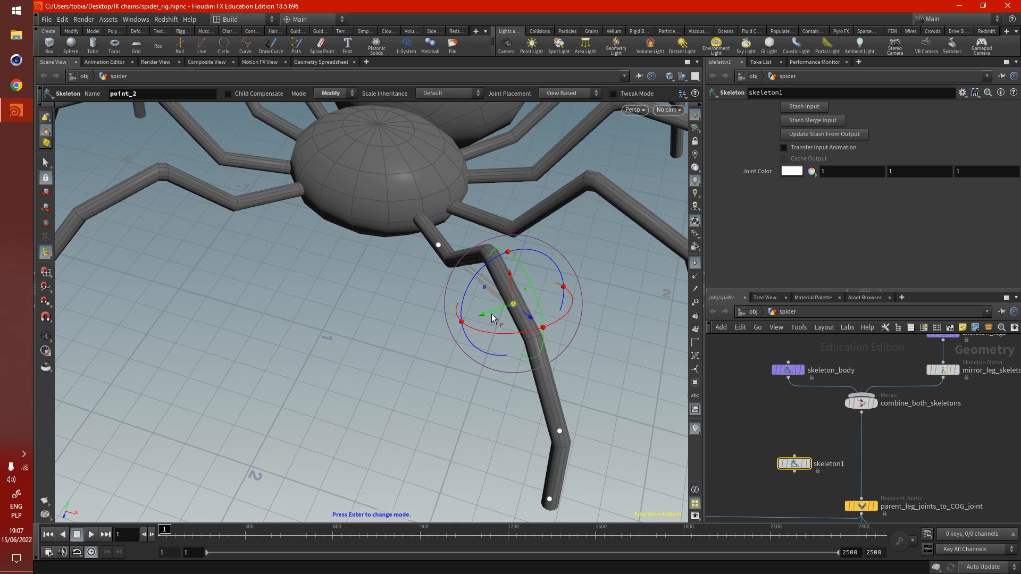
pyautogui.moveTo(501, 325); pyautogui.dragTo(476, 274)
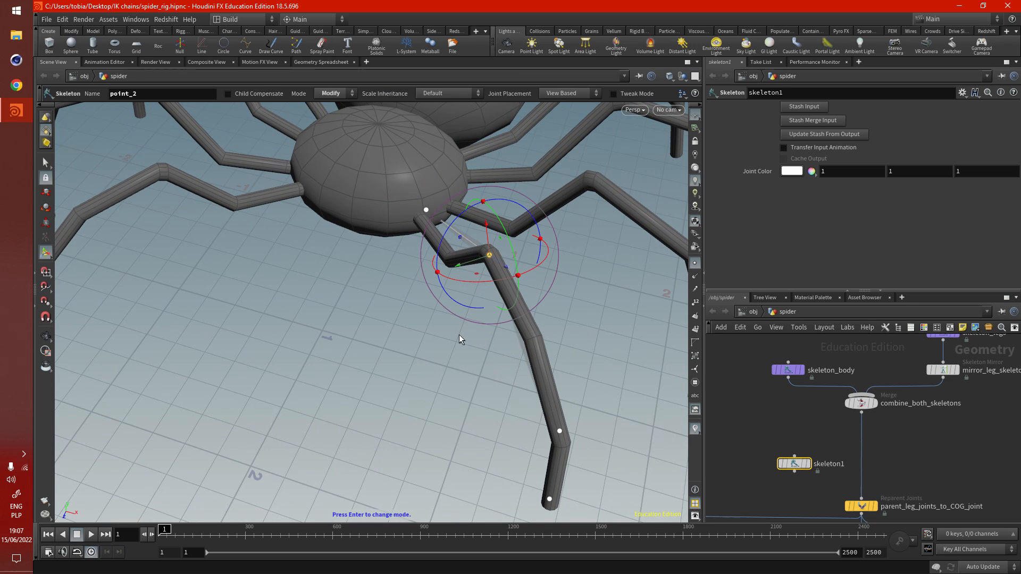
# - Enable Child Compensate and adjust the position of joint point_2 on the leg
pyautogui.click(227, 94)
pyautogui.moveTo(456, 267)
pyautogui.mouseDown()
pyautogui.moveTo(421, 260)
pyautogui.moveTo(455, 256)
pyautogui.mouseUp()
pyautogui.keyDown('alt'); pyautogui.moveTo(305, 355); pyautogui.dragTo(297, 315, button='right'); pyautogui.keyUp('alt')
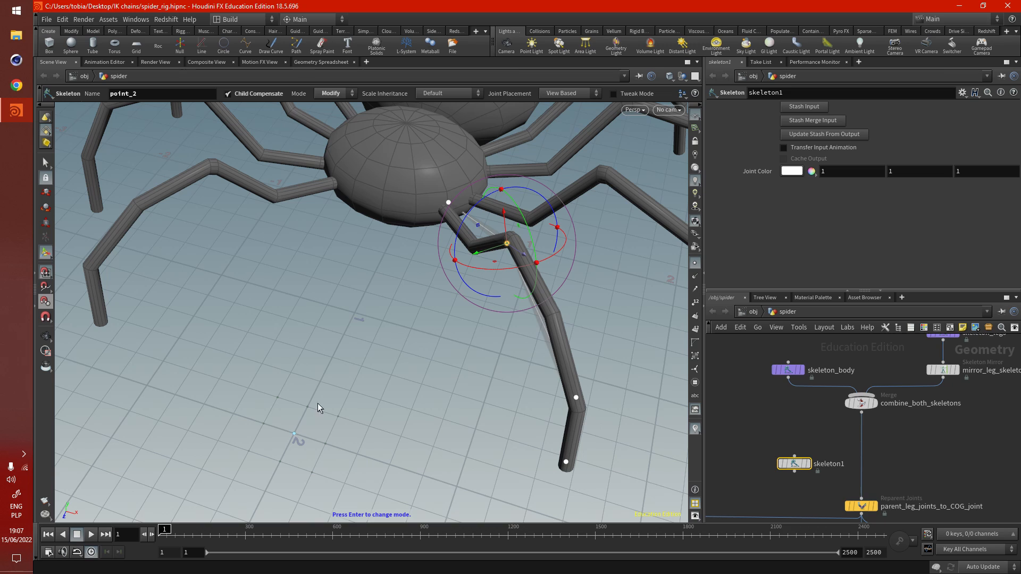
# - Draw a separate five-joint chain snapped to the ground grid, running in a straight line towards the spider's body
pyautogui.press('Return')
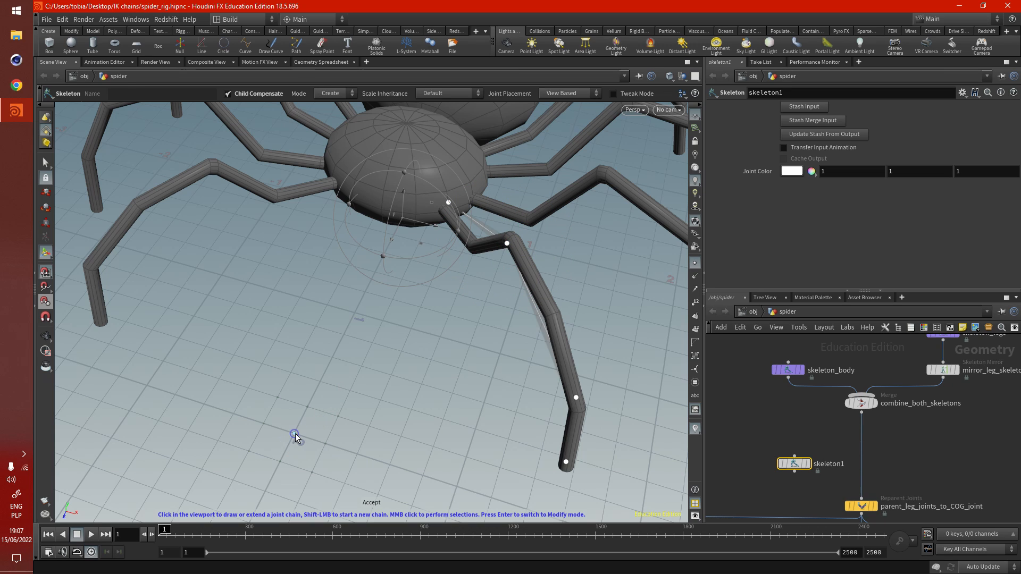
pyautogui.click(295, 434)
pyautogui.click(320, 382)
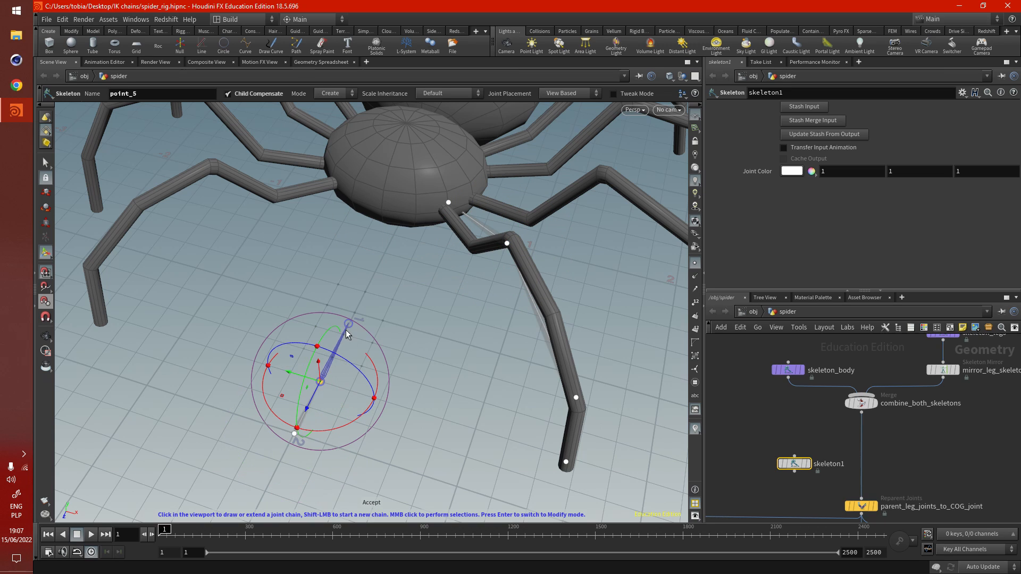
pyautogui.click(343, 332)
pyautogui.click(369, 289)
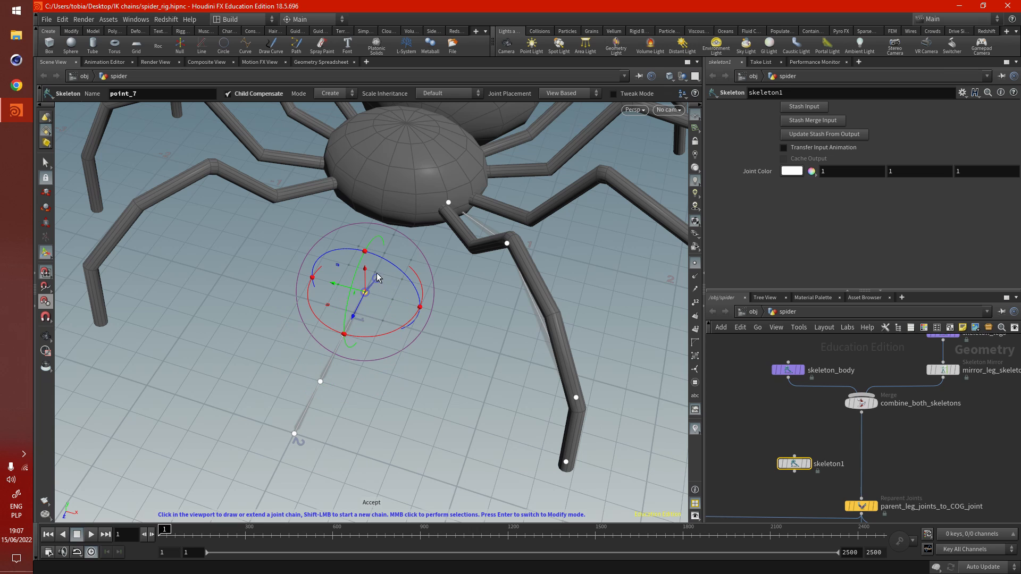
pyautogui.click(385, 254)
pyautogui.press('Return')
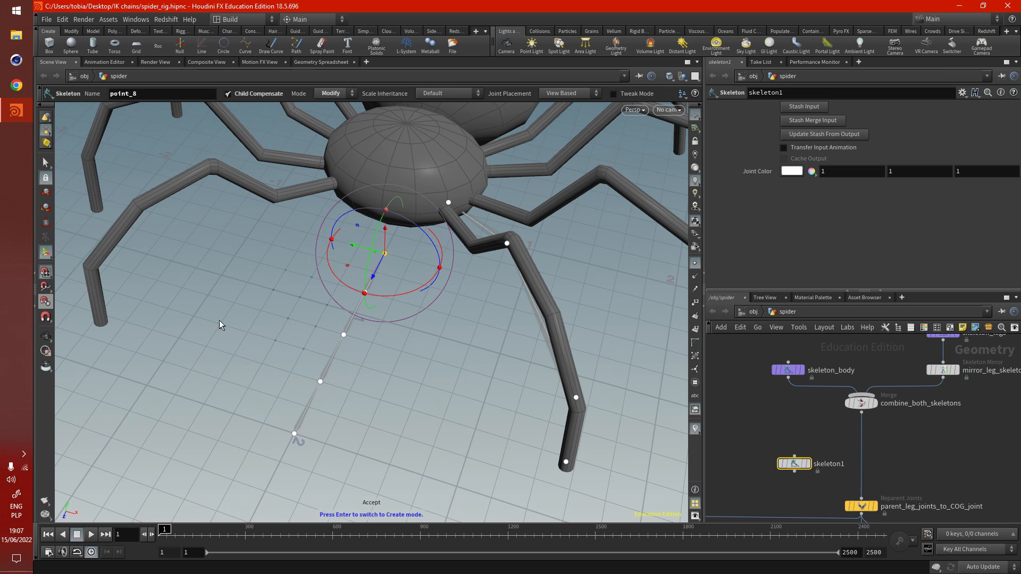
# - Move joint point_8, the last joint of the ground chain, up to the front of the spider's body
pyautogui.keyDown('alt'); pyautogui.moveTo(286, 340); pyautogui.dragTo(394, 321); pyautogui.keyUp('alt')
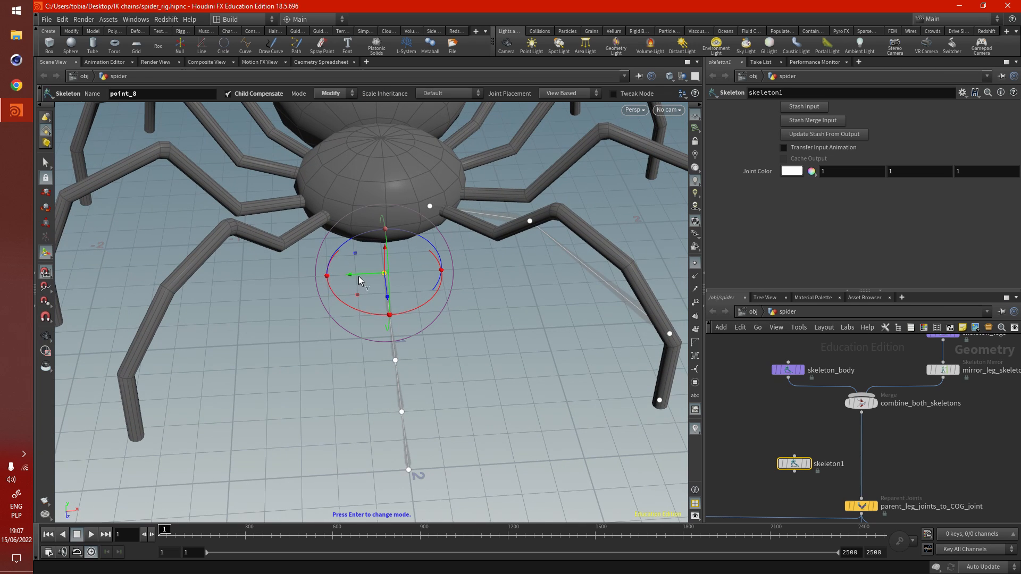
pyautogui.moveTo(359, 280); pyautogui.dragTo(390, 186)
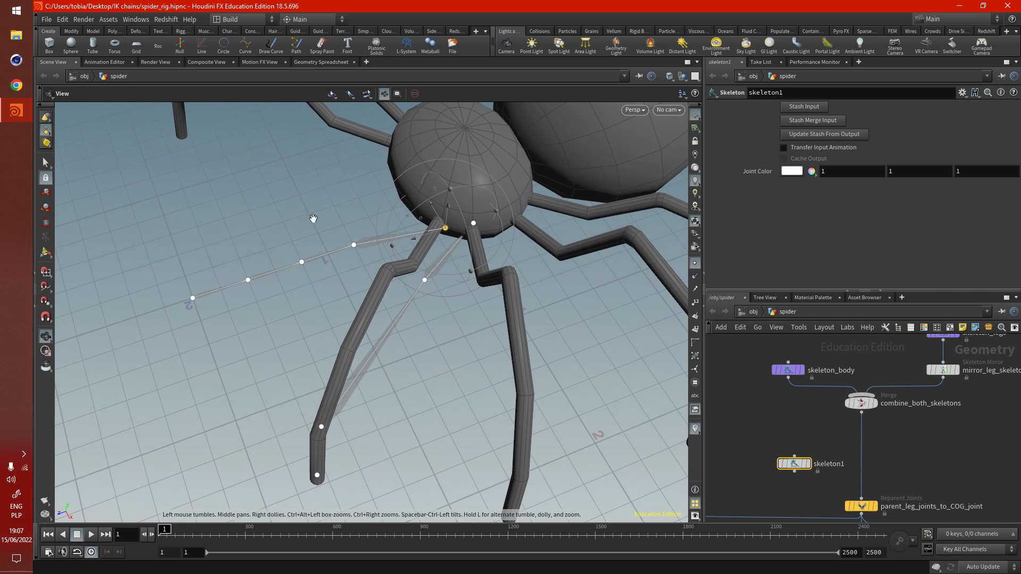
pyautogui.moveTo(433, 233); pyautogui.dragTo(464, 224)
# - Delete the practice skeleton1 node from the network
pyautogui.keyDown('alt'); pyautogui.moveTo(348, 355); pyautogui.dragTo(452, 378); pyautogui.keyUp('alt')
pyautogui.moveTo(818, 493); pyautogui.dragTo(819, 494)
pyautogui.press('Delete')
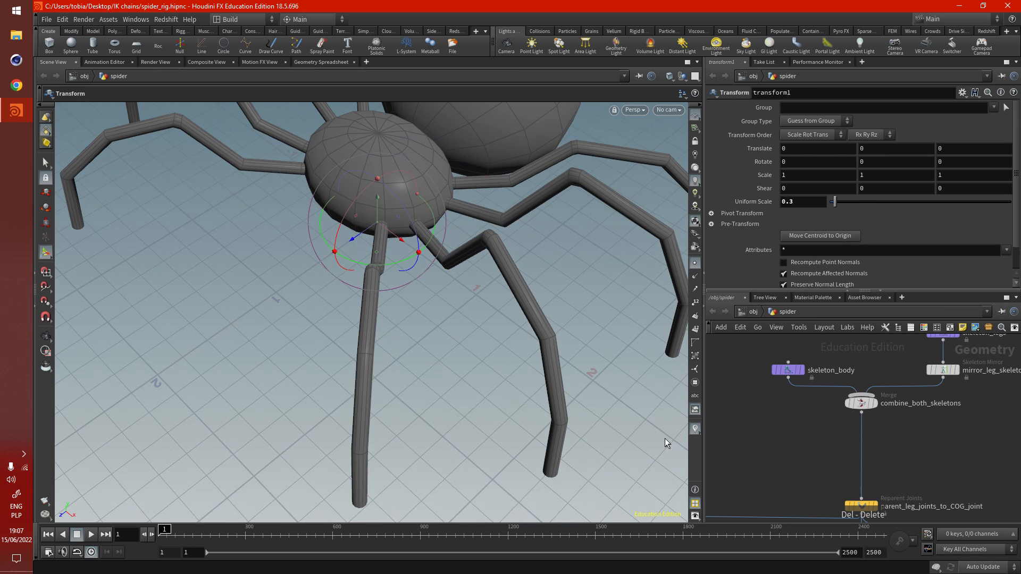
# - Display the output of combine_both_skeletons and examine the merged leg and body joints
pyautogui.click(877, 386)
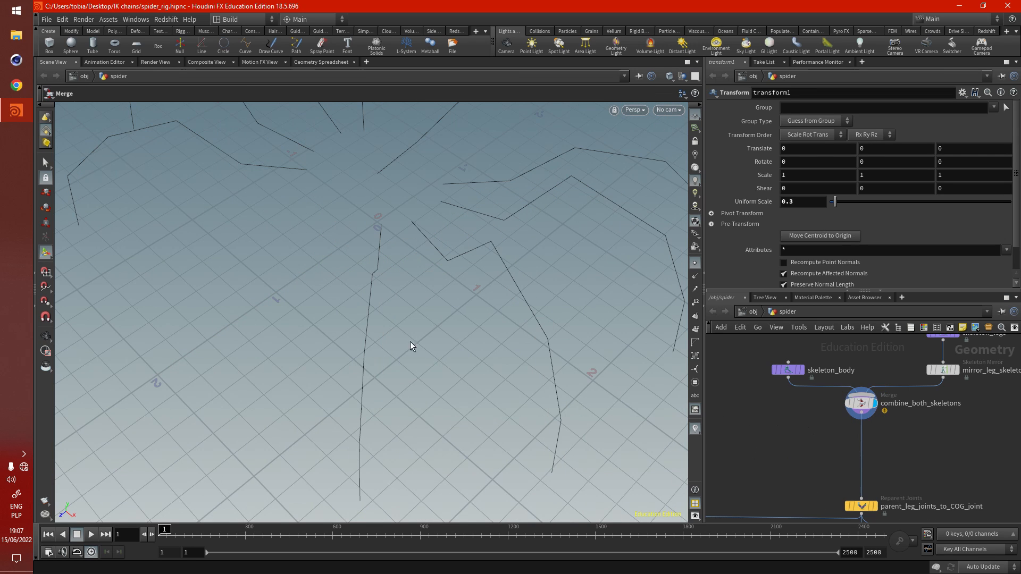
pyautogui.moveTo(425, 341)
pyautogui.keyDown('alt'); pyautogui.mouseDown()
pyautogui.moveTo(351, 369)
pyautogui.moveTo(423, 362)
pyautogui.mouseUp(); pyautogui.keyUp('alt')
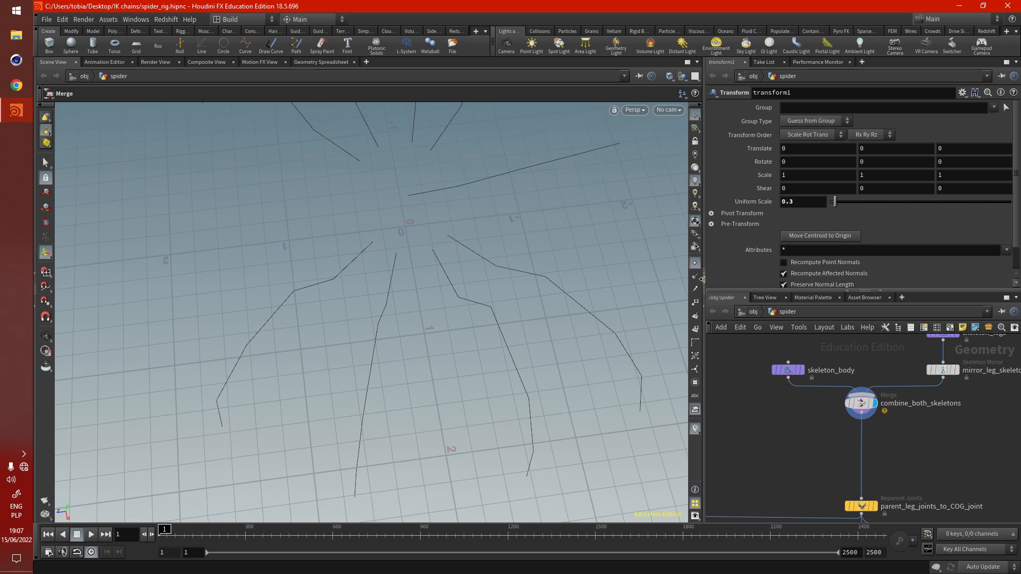
pyautogui.keyDown('alt'); pyautogui.moveTo(376, 234); pyautogui.dragTo(426, 337); pyautogui.keyUp('alt')
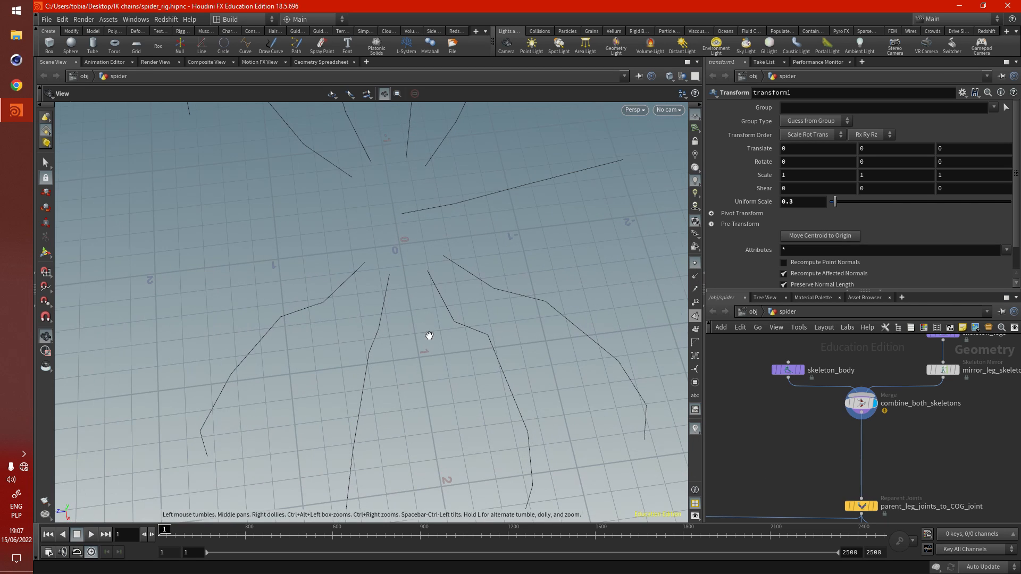
# - Add a scene Marker visualizer that shows the name attribute as text on the joints
pyautogui.click(695, 428)
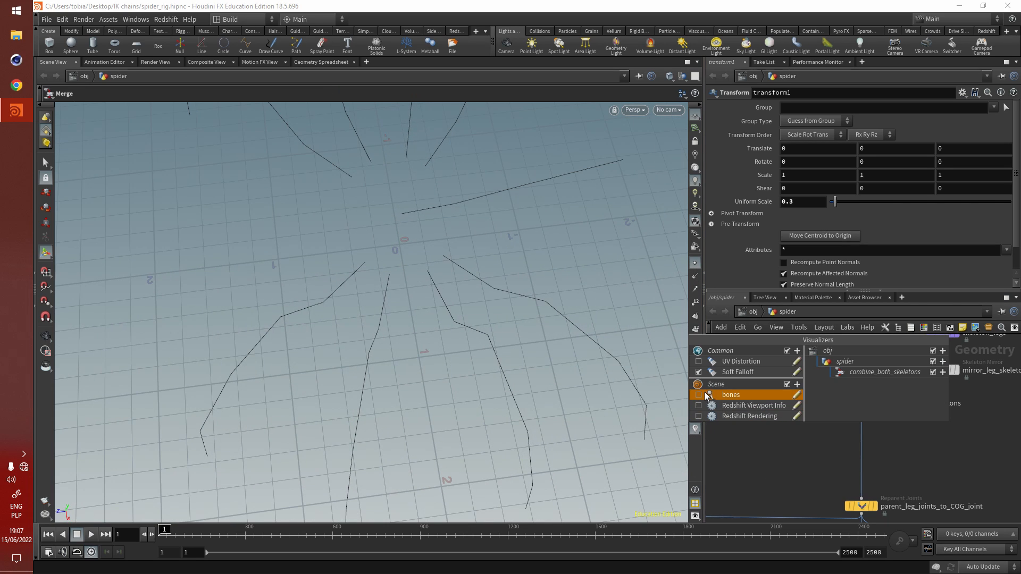
pyautogui.click(797, 385)
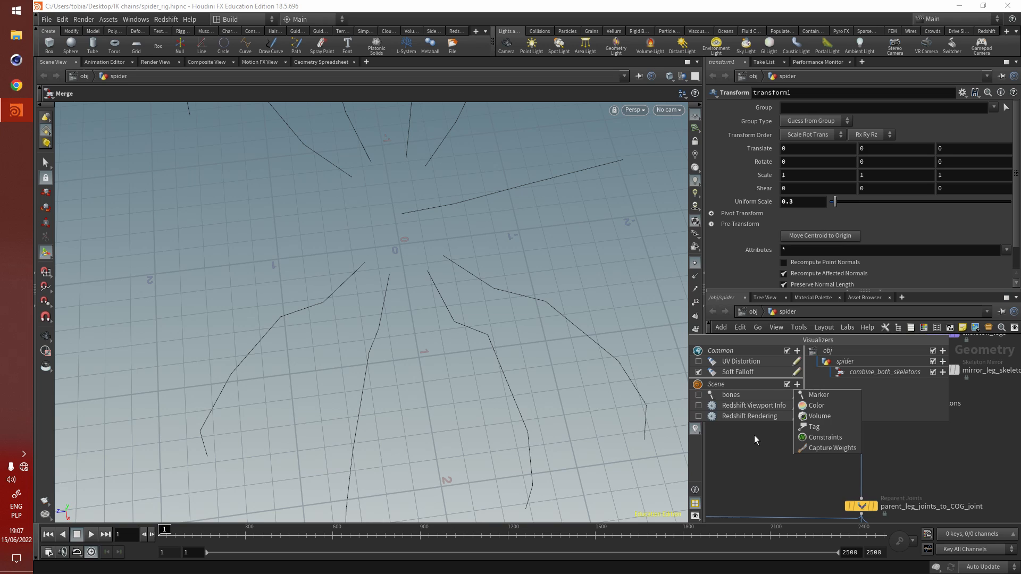
pyautogui.click(833, 393)
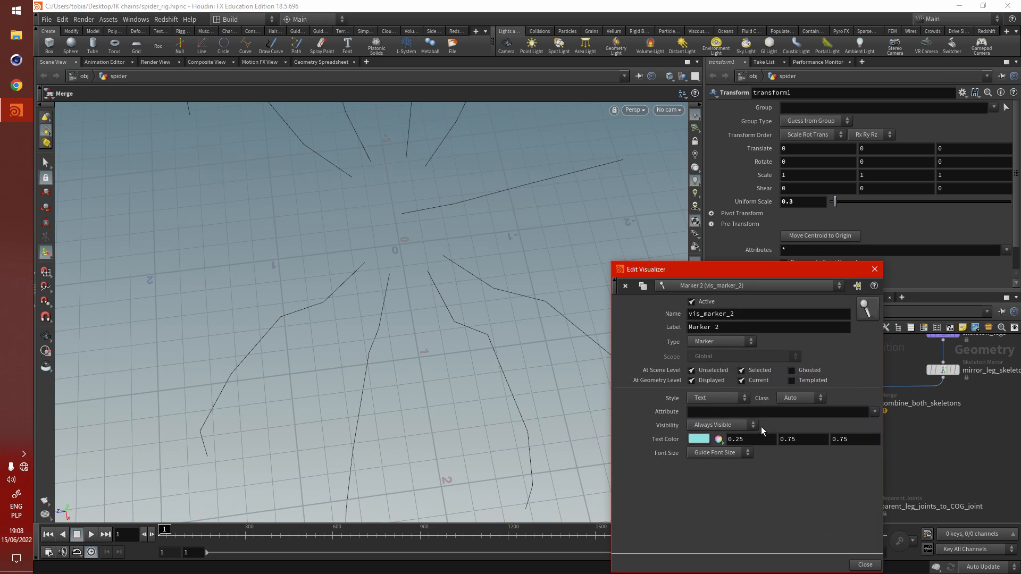
pyautogui.click(729, 412)
pyautogui.write('name')
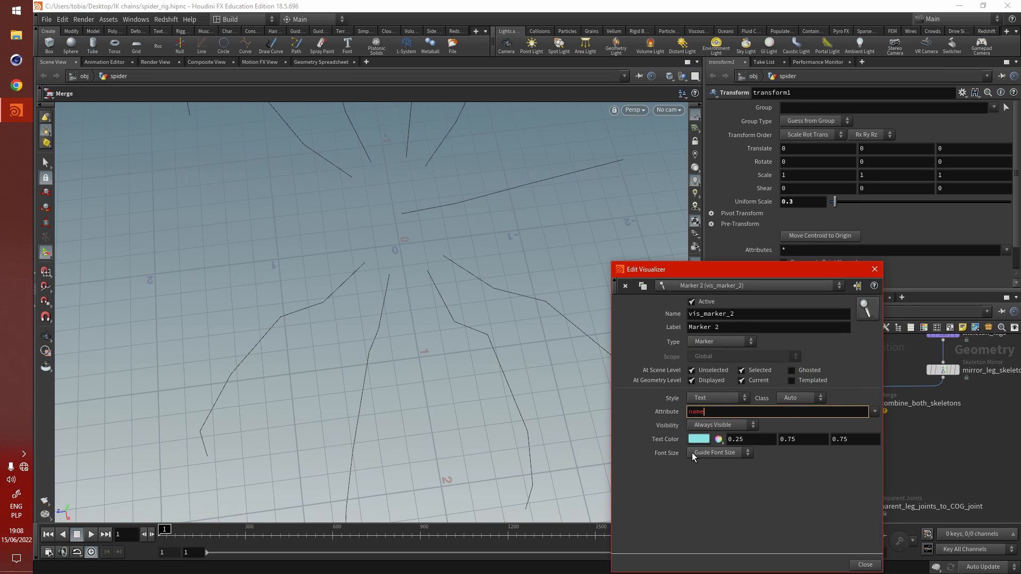
pyautogui.press('Return')
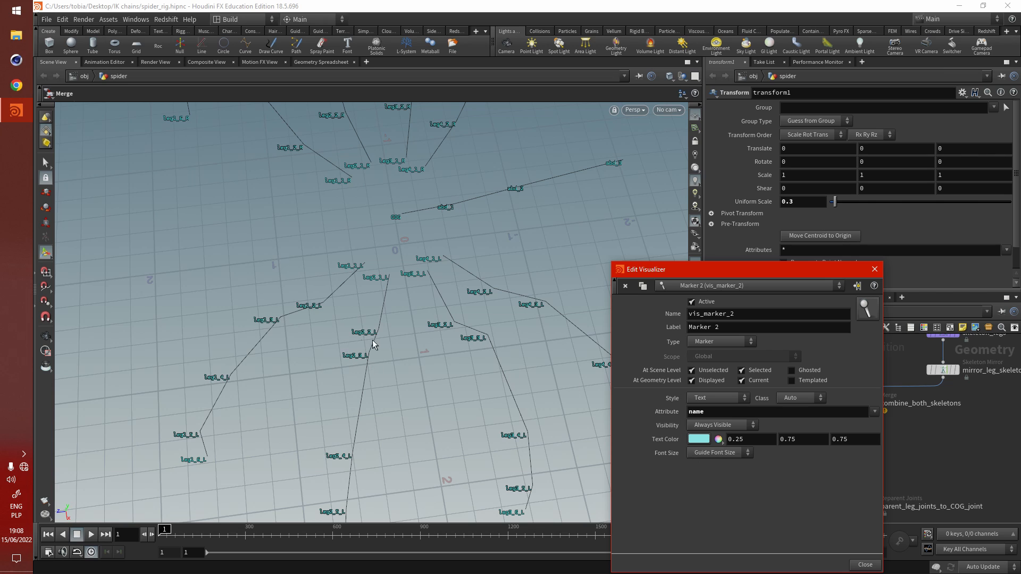
pyautogui.click(865, 566)
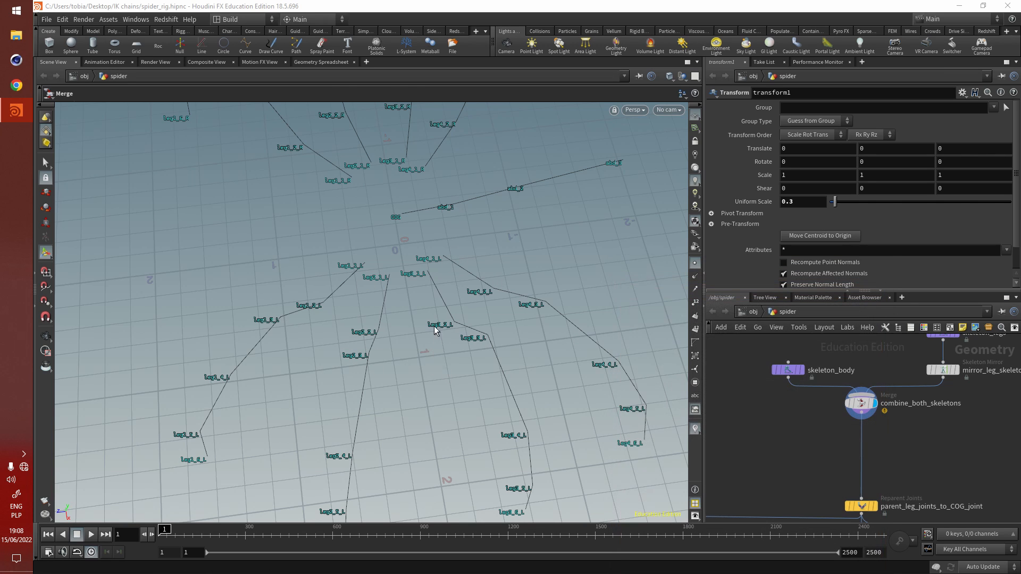
# - Display the output of parent_leg_joints_to_COG_joint and examine how the legs connect to the body's central joint
pyautogui.moveTo(505, 297); pyautogui.dragTo(558, 340)
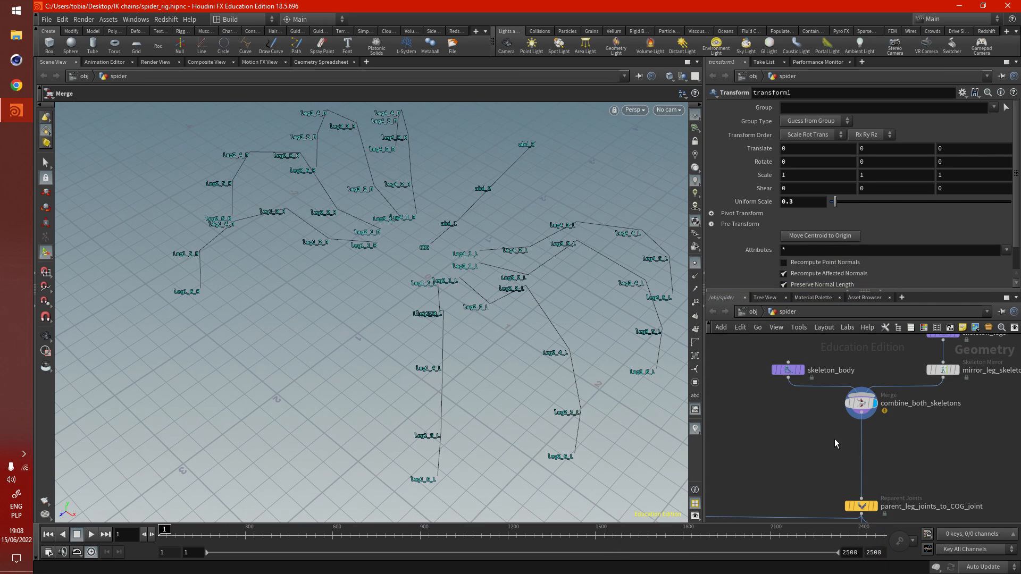
pyautogui.scroll(5, 845, 446)
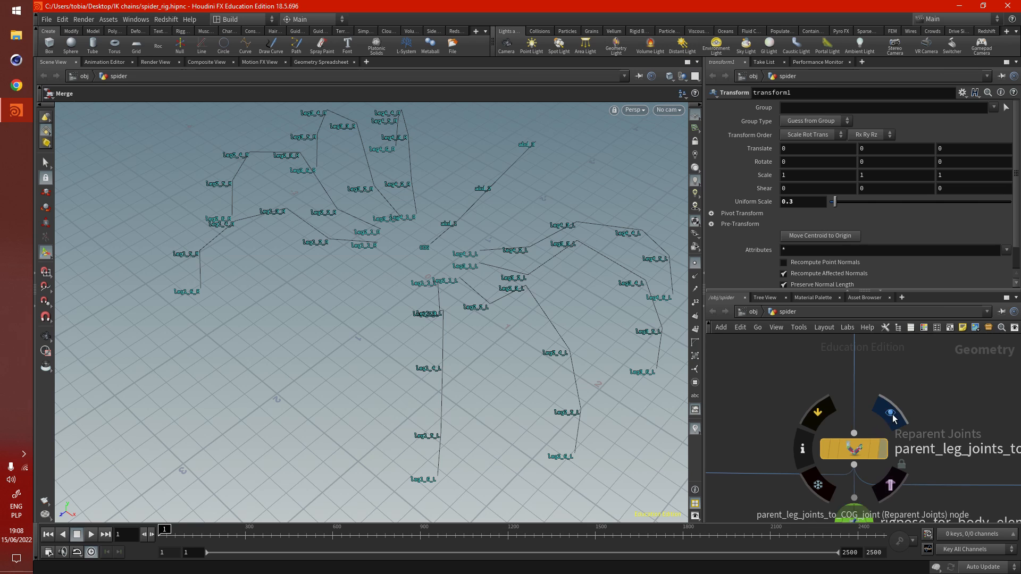
pyautogui.click(883, 449)
pyautogui.keyDown('alt'); pyautogui.moveTo(492, 308); pyautogui.dragTo(470, 287, button='right'); pyautogui.keyUp('alt')
pyautogui.keyDown('alt'); pyautogui.moveTo(469, 287); pyautogui.dragTo(420, 303, button='middle'); pyautogui.keyUp('alt')
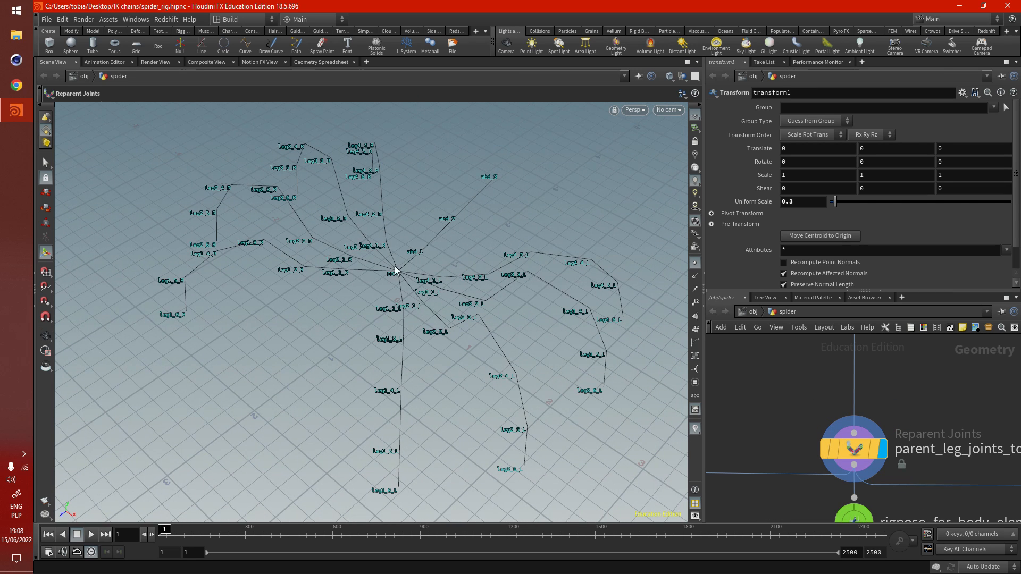
# - Select rigpose_for_body_elements and move its COG joint about -0.23 units along Z
pyautogui.scroll(-3, 819, 458)
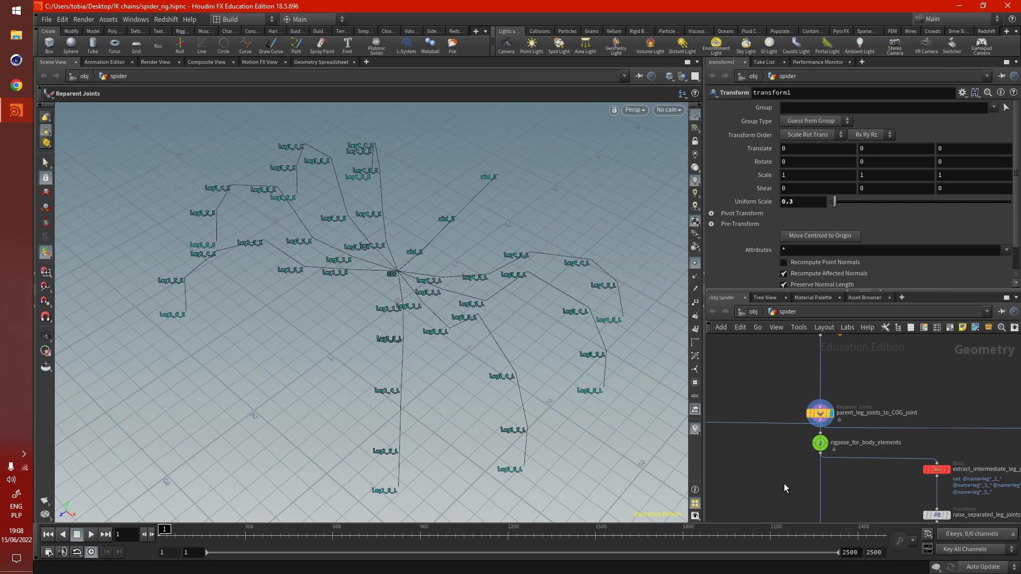
pyautogui.moveTo(784, 488); pyautogui.dragTo(757, 450, button='middle')
pyautogui.keyDown('alt'); pyautogui.moveTo(422, 291); pyautogui.dragTo(387, 295); pyautogui.keyUp('alt')
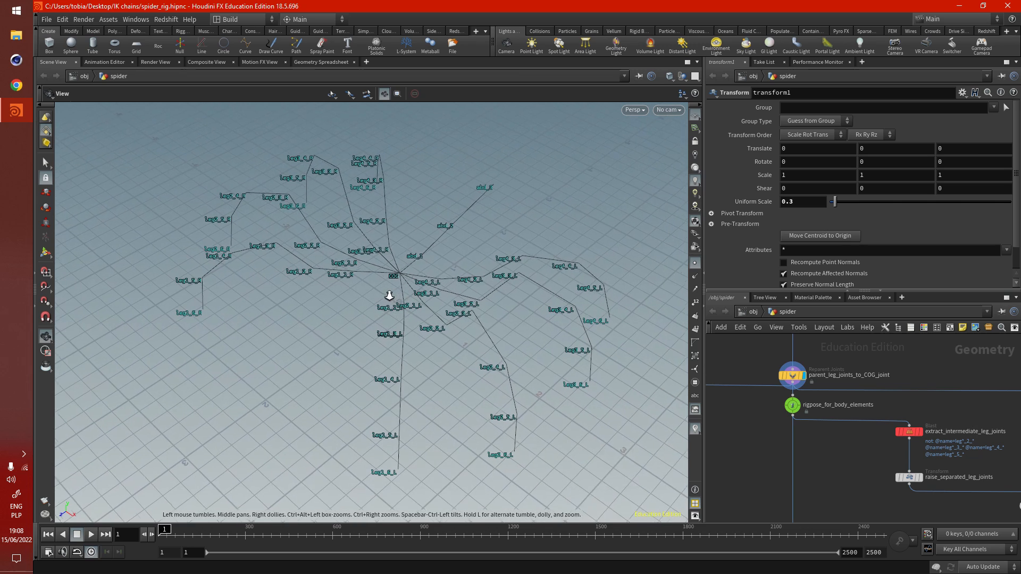
pyautogui.keyDown('alt'); pyautogui.moveTo(387, 295); pyautogui.dragTo(373, 286, button='right'); pyautogui.keyUp('alt')
pyautogui.click(793, 405)
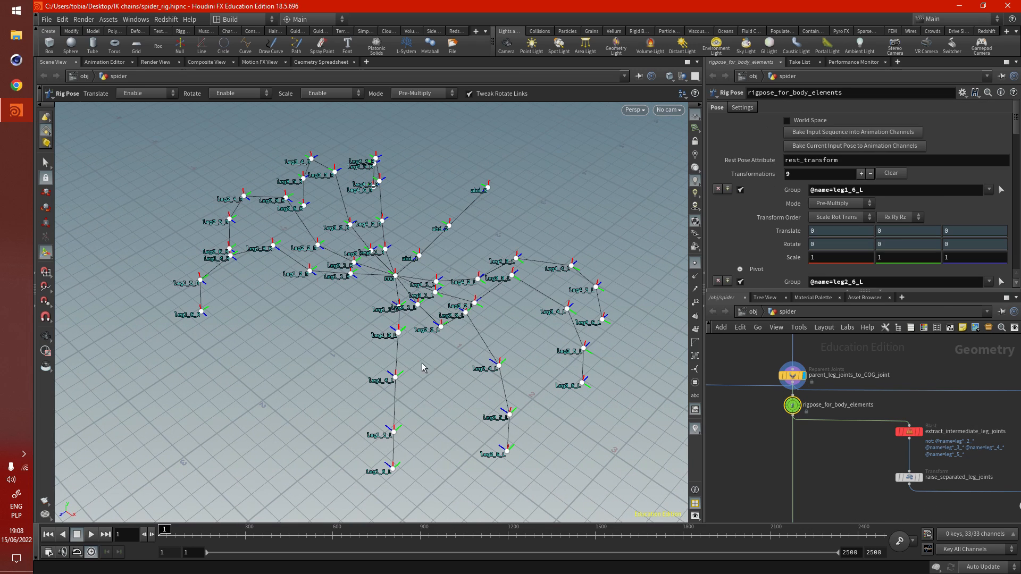
pyautogui.click(393, 277)
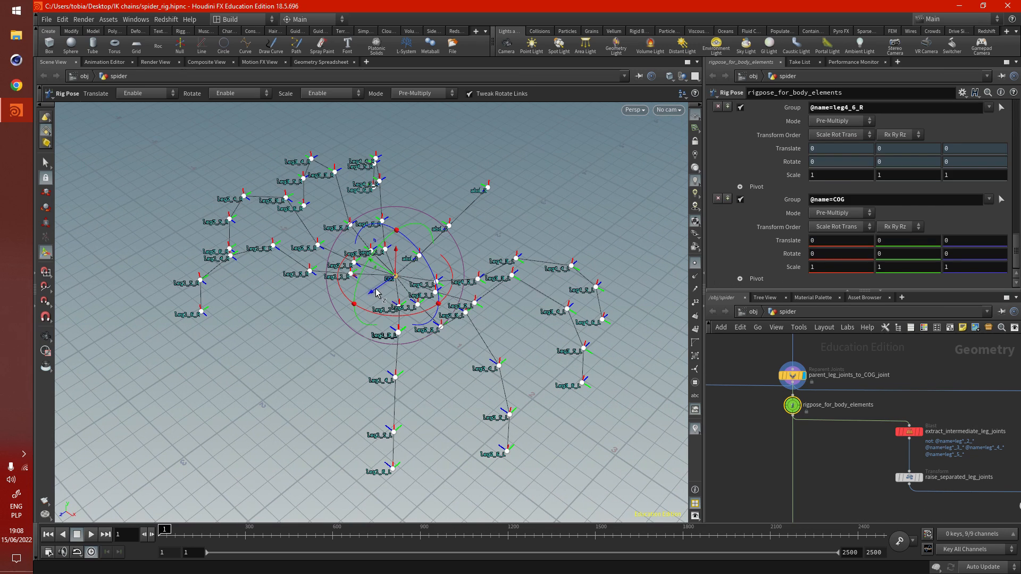
pyautogui.moveTo(376, 292); pyautogui.dragTo(392, 279)
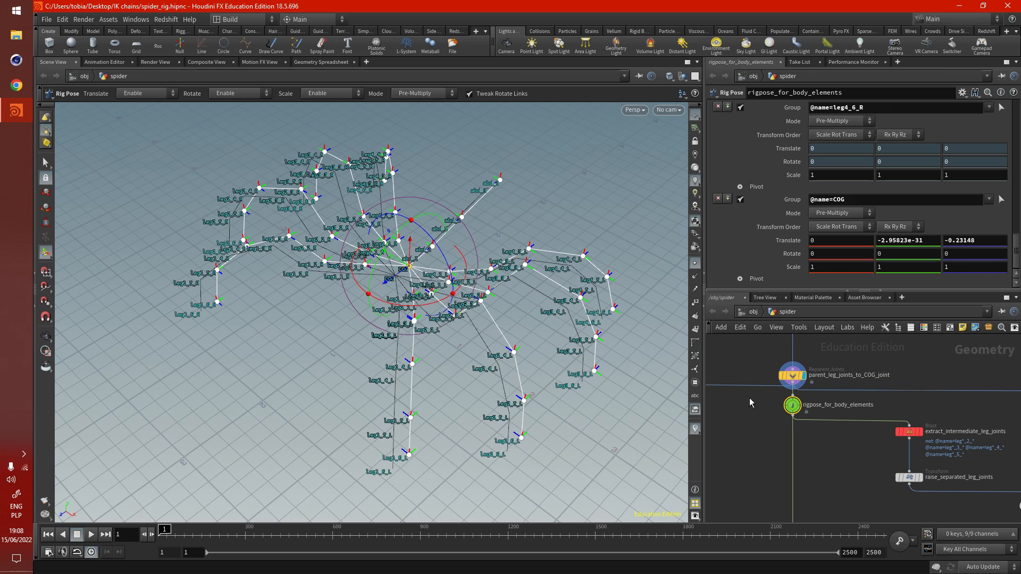
# - Display the output of rigpose_for_body_elements and reset the COG joint's translation to 0
pyautogui.scroll(3, 792, 404)
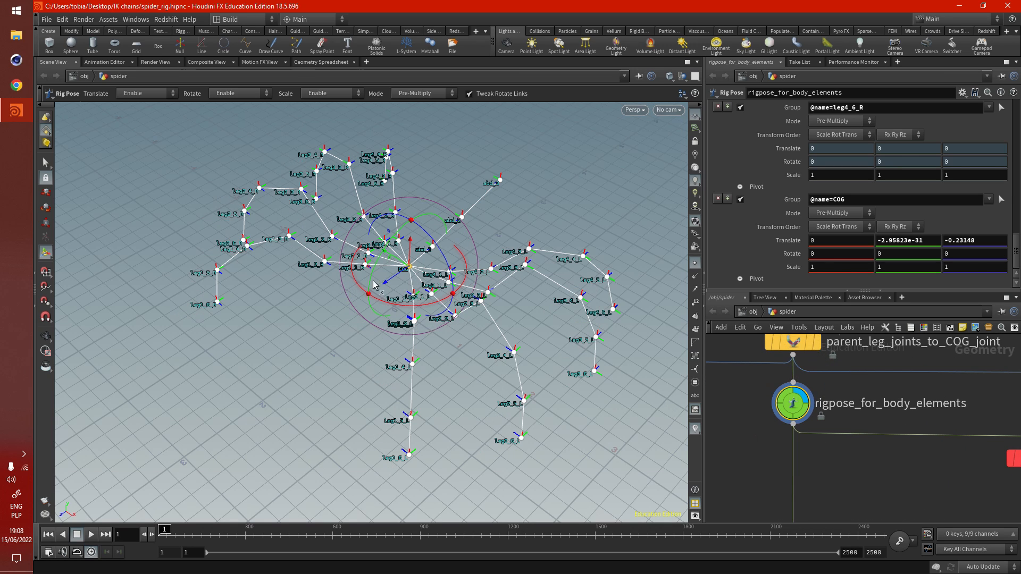
pyautogui.moveTo(374, 285); pyautogui.dragTo(364, 293)
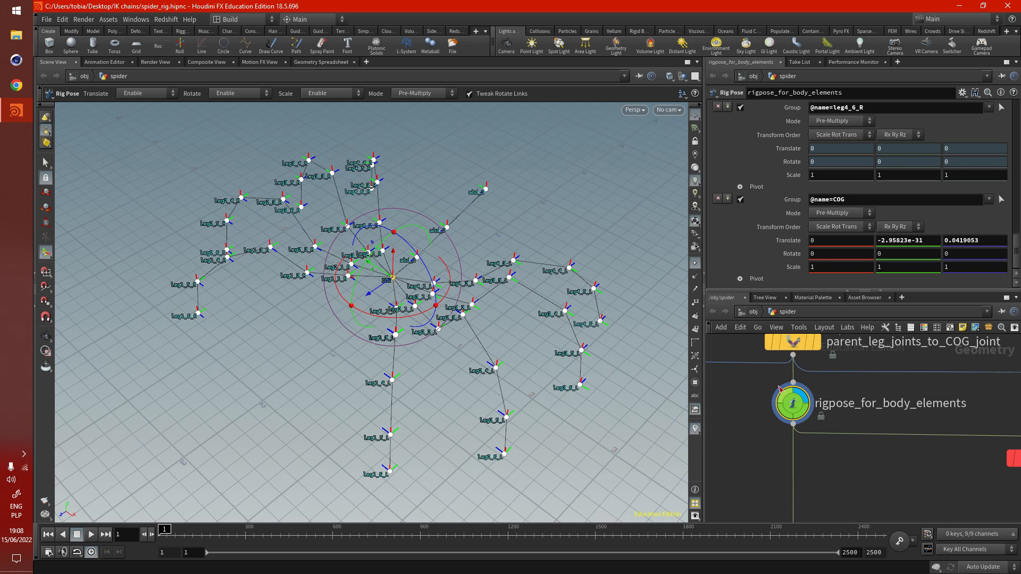
pyautogui.keyDown('ctrl'); pyautogui.middleClick(893, 245); pyautogui.keyUp('ctrl')
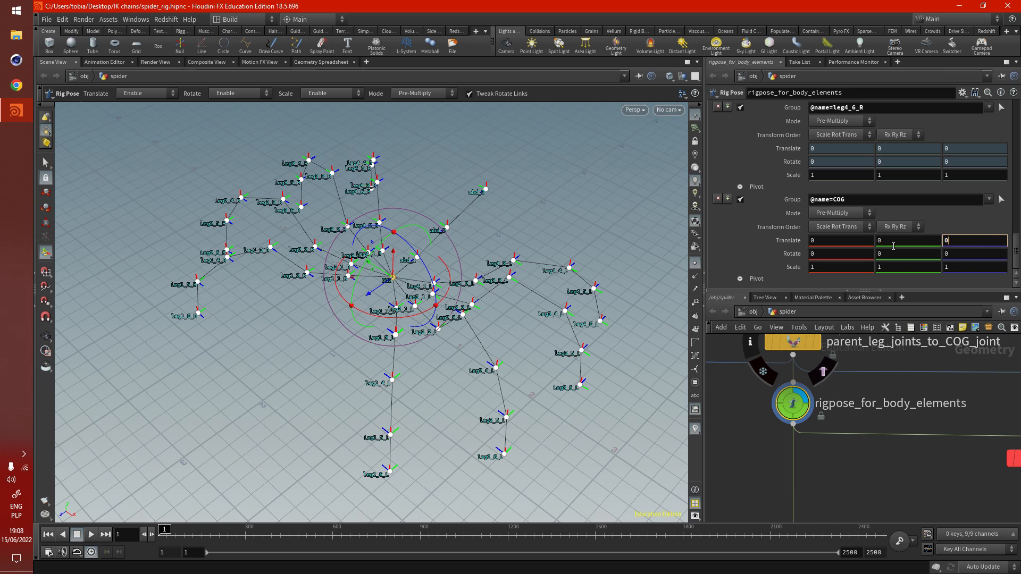
# - Display the output of separate_leg_tips and examine the isolated end joints of the legs
pyautogui.scroll(-5, 754, 467)
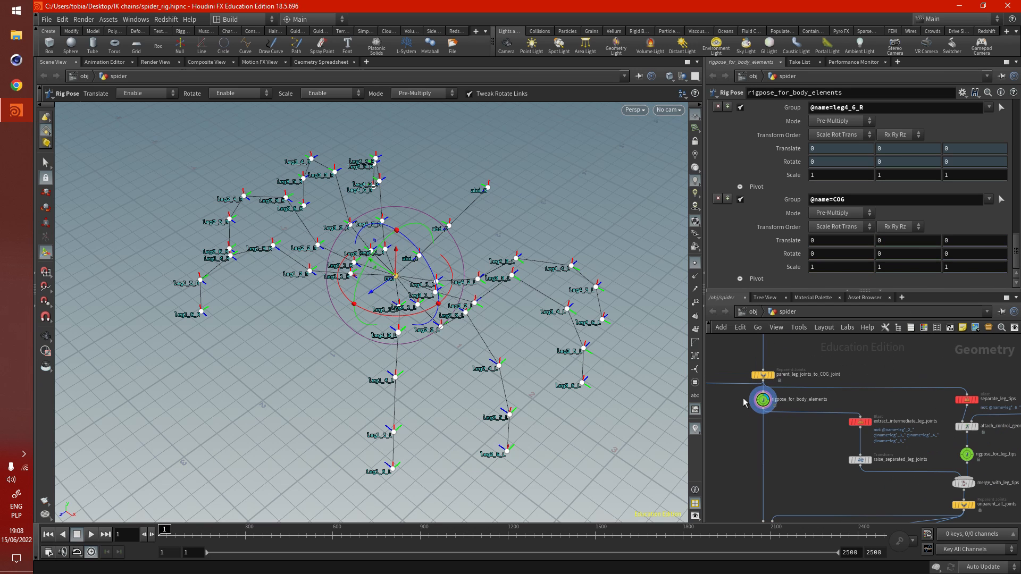
pyautogui.keyDown('alt'); pyautogui.moveTo(447, 390); pyautogui.dragTo(297, 368); pyautogui.keyUp('alt')
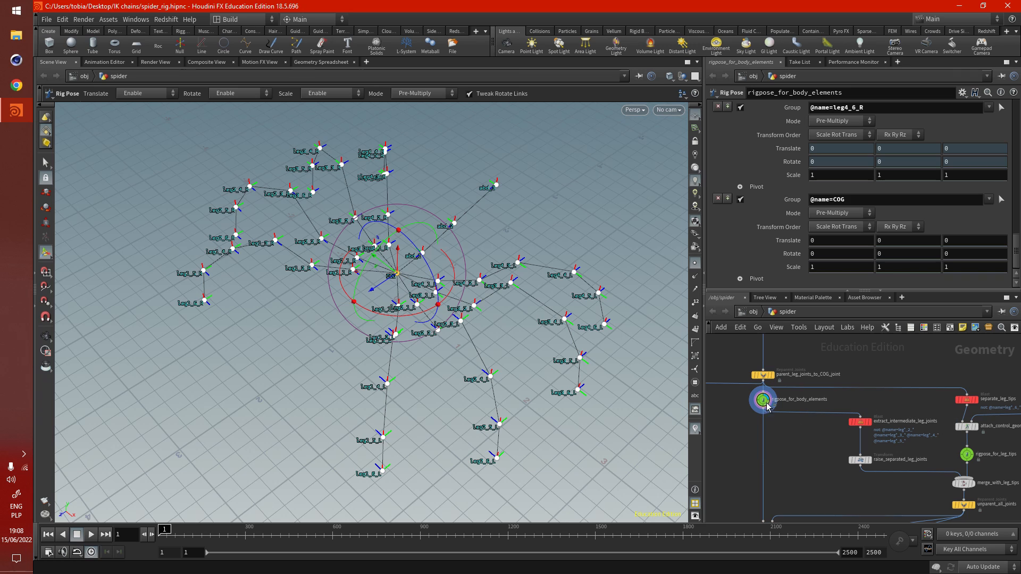
pyautogui.scroll(4, 966, 399)
pyautogui.click(987, 394)
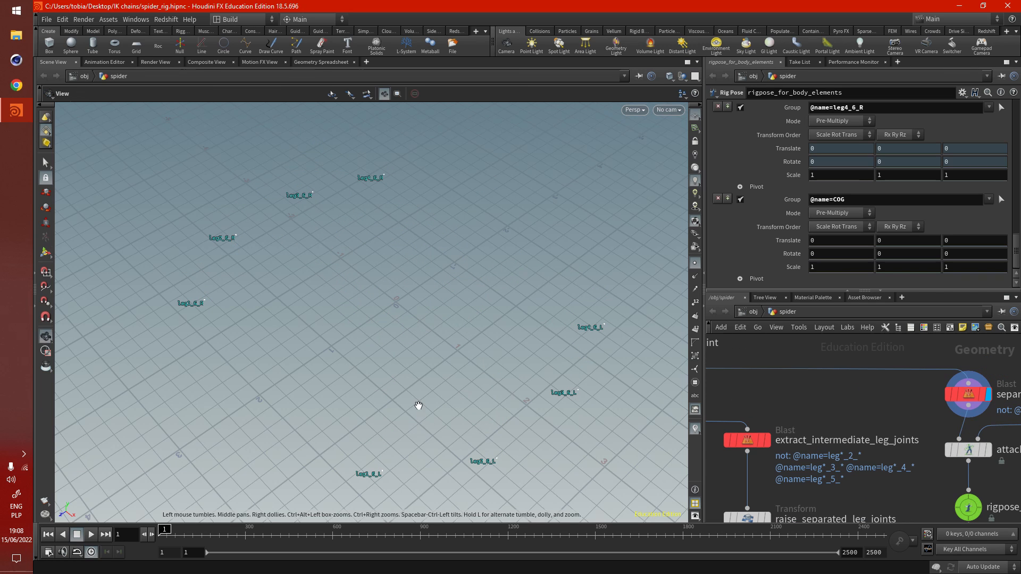
pyautogui.moveTo(418, 405); pyautogui.dragTo(414, 400, button='middle')
# - Display the output of attach_control_geometry and trace the control shapes feeding into it from merge5
pyautogui.moveTo(879, 402); pyautogui.dragTo(812, 348, button='middle')
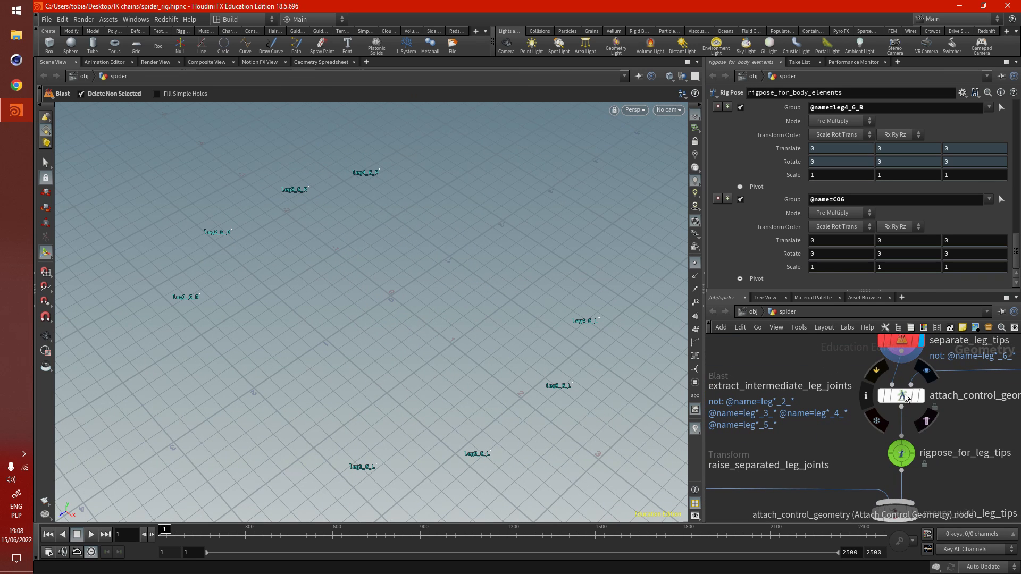
pyautogui.click(922, 395)
pyautogui.scroll(-2, 445, 368)
pyautogui.scroll(-5, 795, 410)
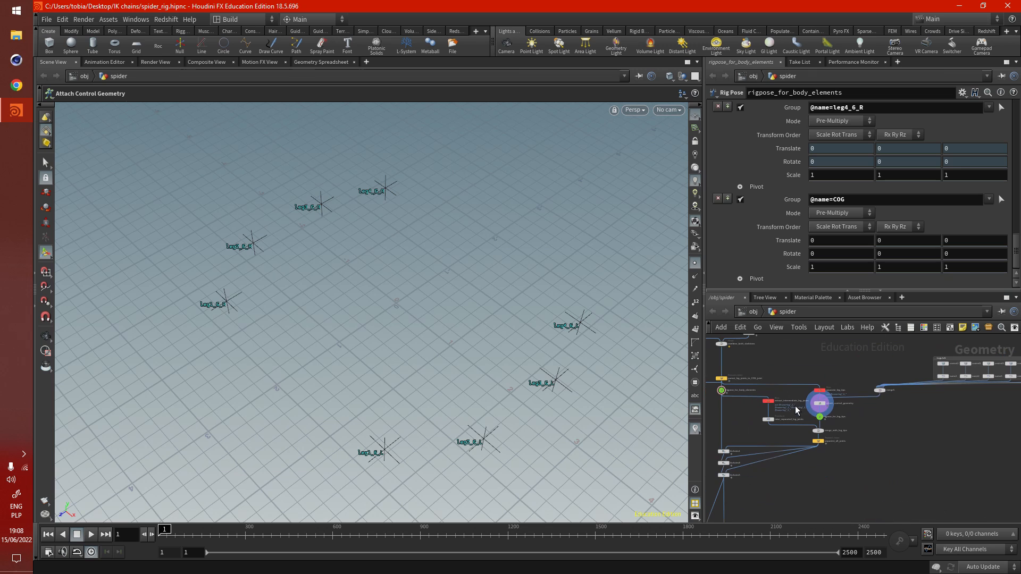
pyautogui.scroll(5, 945, 370)
pyautogui.scroll(-3, 963, 421)
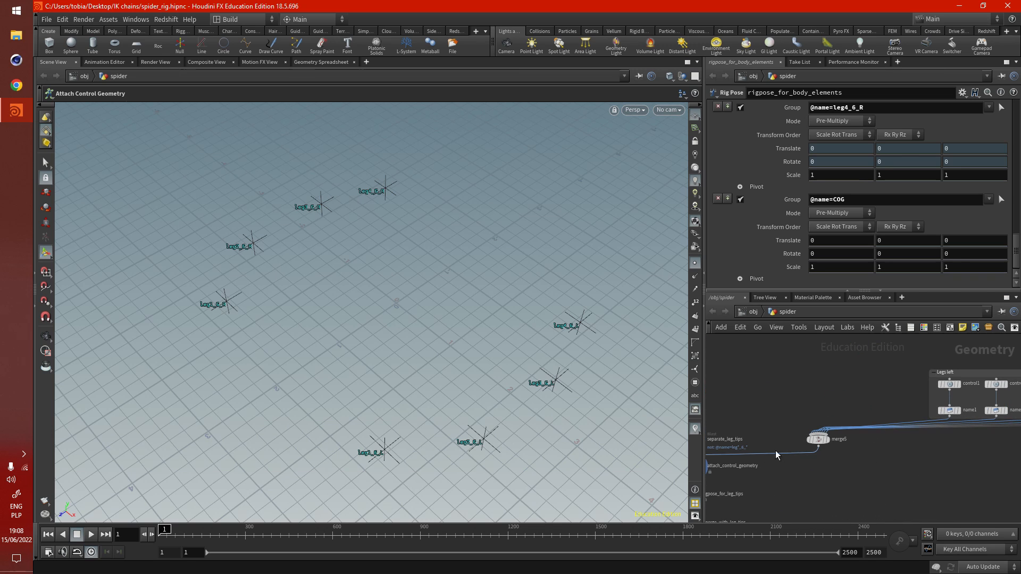
pyautogui.scroll(-2, 747, 470)
pyautogui.moveTo(747, 469); pyautogui.dragTo(799, 461, button='middle')
# - Select rigpose_for_leg_tips and examine the leg tip joints with their attached control shapes
pyautogui.scroll(6, 750, 467)
pyautogui.scroll(-2, 813, 377)
pyautogui.scroll(4, 782, 482)
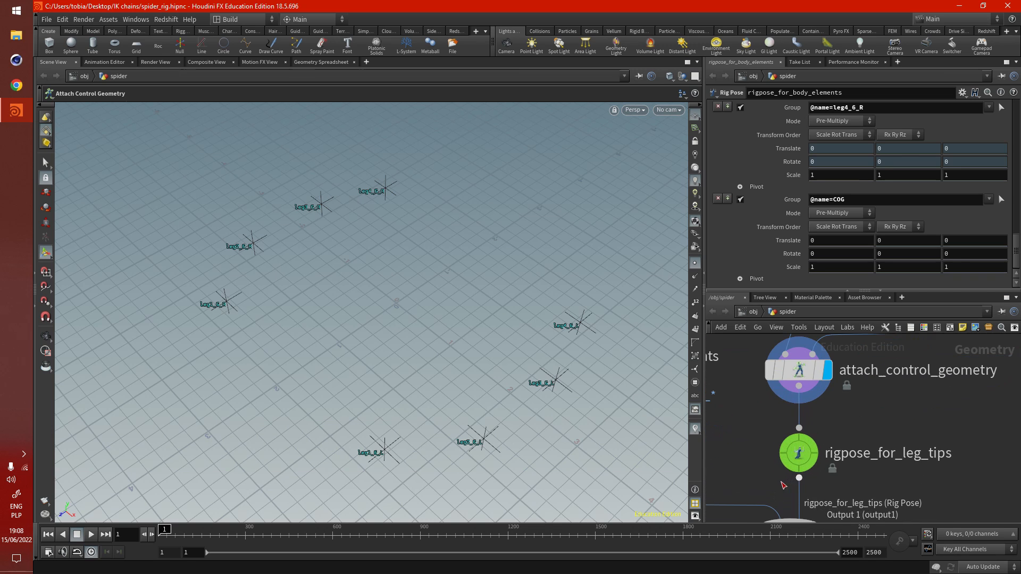
pyautogui.click(799, 453)
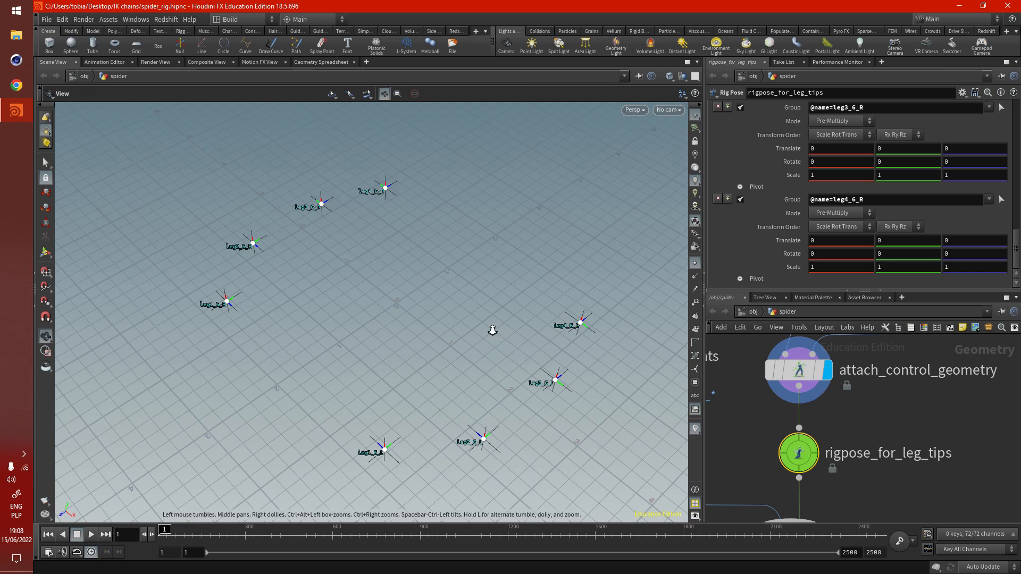
pyautogui.moveTo(492, 329); pyautogui.dragTo(516, 379)
pyautogui.press('Return')
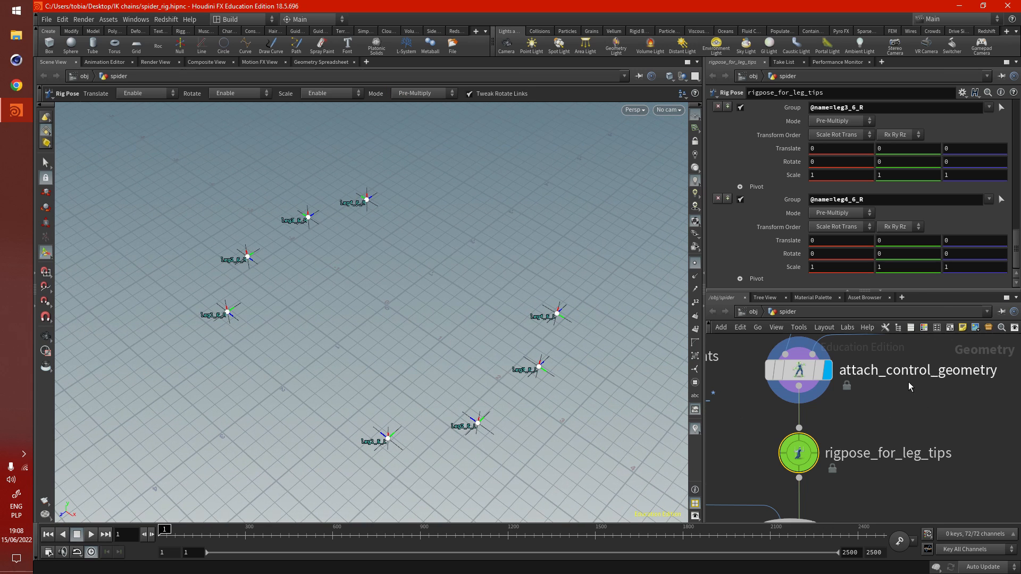
# - Display the output of extract_intermediate_leg_joints and examine the middle leg joints it keeps
pyautogui.scroll(-5, 908, 382)
pyautogui.moveTo(771, 400); pyautogui.dragTo(850, 428, button='middle')
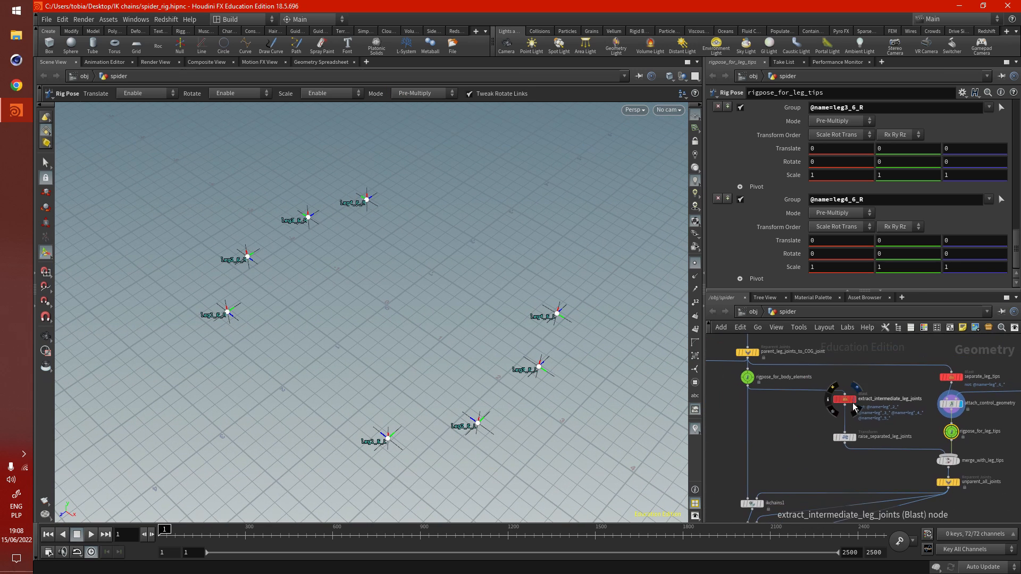
pyautogui.scroll(4, 850, 406)
pyautogui.click(859, 377)
pyautogui.moveTo(392, 326); pyautogui.dragTo(416, 314)
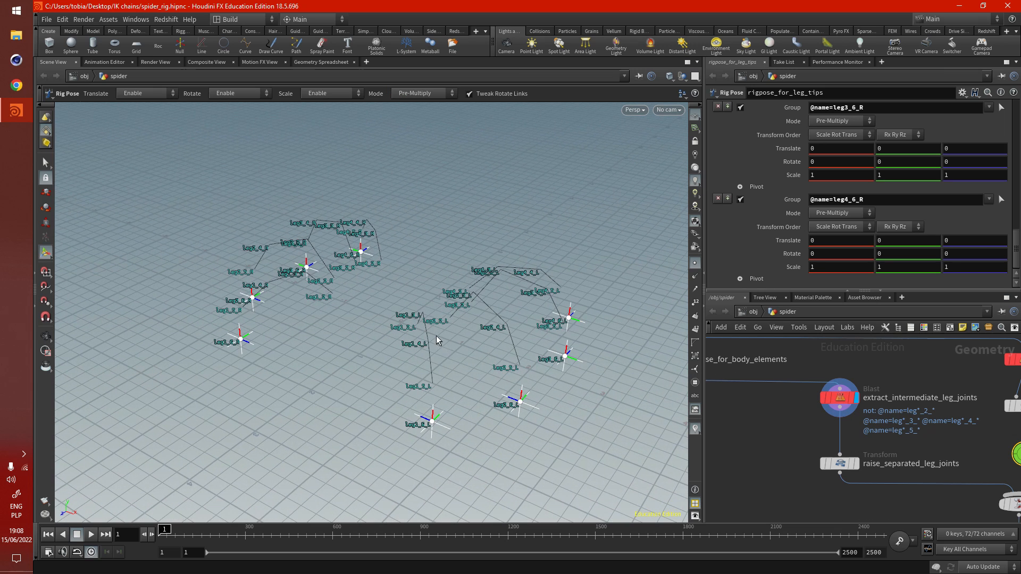
pyautogui.moveTo(436, 336); pyautogui.dragTo(429, 372)
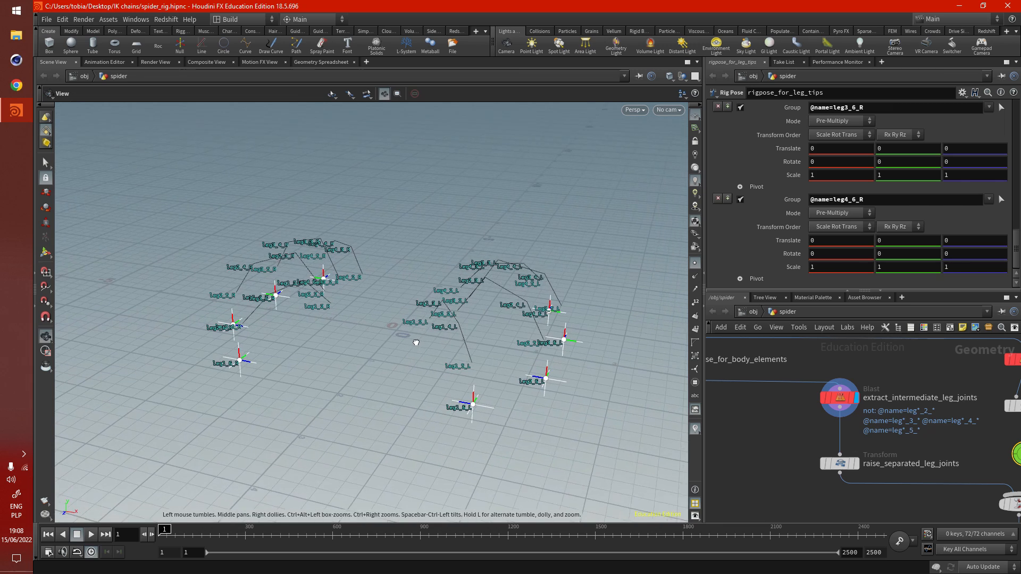
# - Display the output of raise_separated_leg_joints and examine the intermediate joints' height relative to the leg tips
pyautogui.click(854, 463)
pyautogui.moveTo(557, 390); pyautogui.dragTo(405, 323)
pyautogui.keyDown('alt'); pyautogui.moveTo(425, 400); pyautogui.dragTo(507, 412); pyautogui.keyUp('alt')
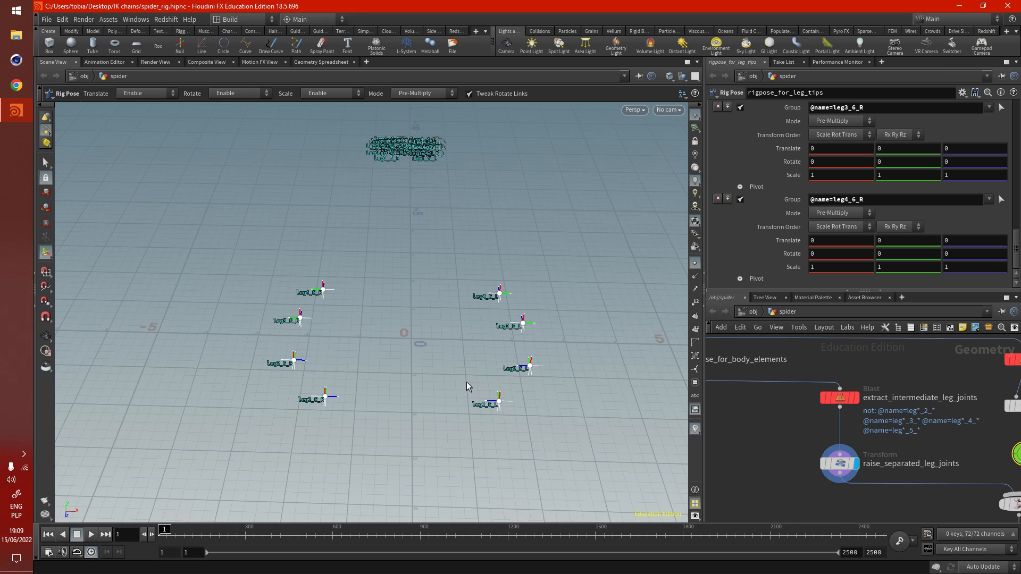
pyautogui.keyDown('alt'); pyautogui.moveTo(412, 352); pyautogui.dragTo(475, 384); pyautogui.keyUp('alt')
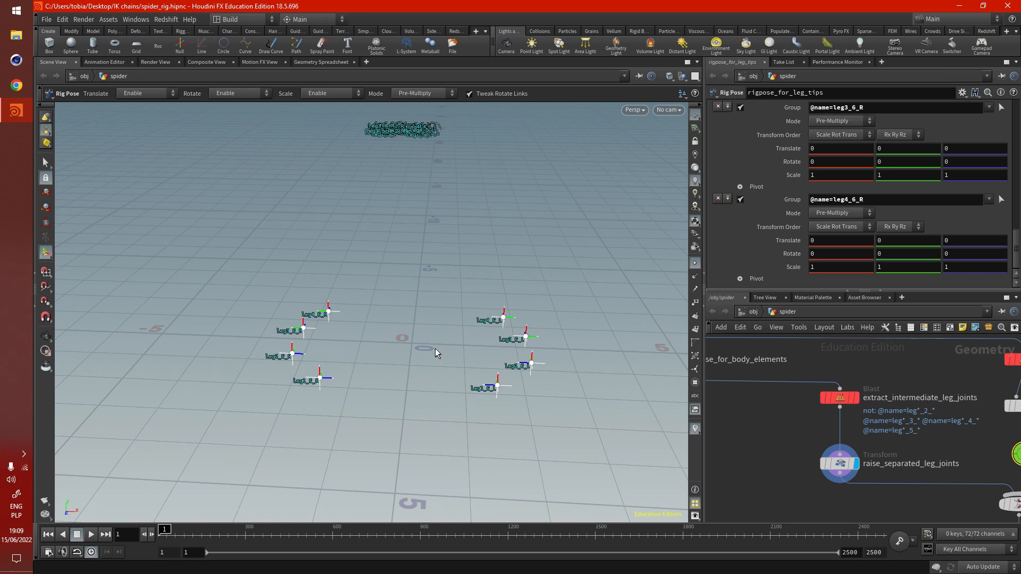
pyautogui.keyDown('alt'); pyautogui.moveTo(435, 349); pyautogui.dragTo(454, 356); pyautogui.keyUp('alt')
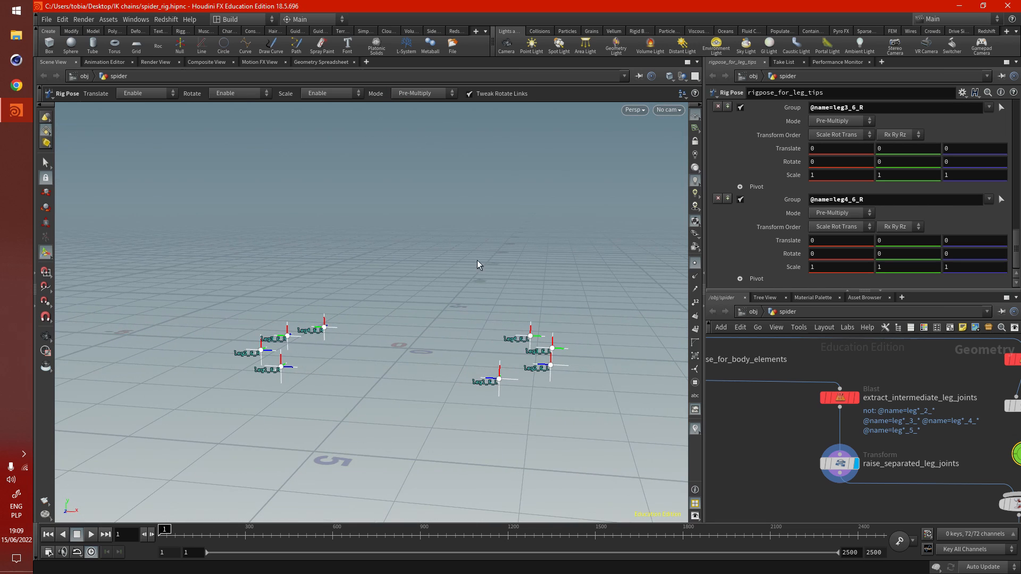
pyautogui.keyDown('alt'); pyautogui.moveTo(477, 260); pyautogui.dragTo(533, 402); pyautogui.keyUp('alt')
pyautogui.keyDown('alt'); pyautogui.moveTo(477, 374); pyautogui.dragTo(456, 375); pyautogui.keyUp('alt')
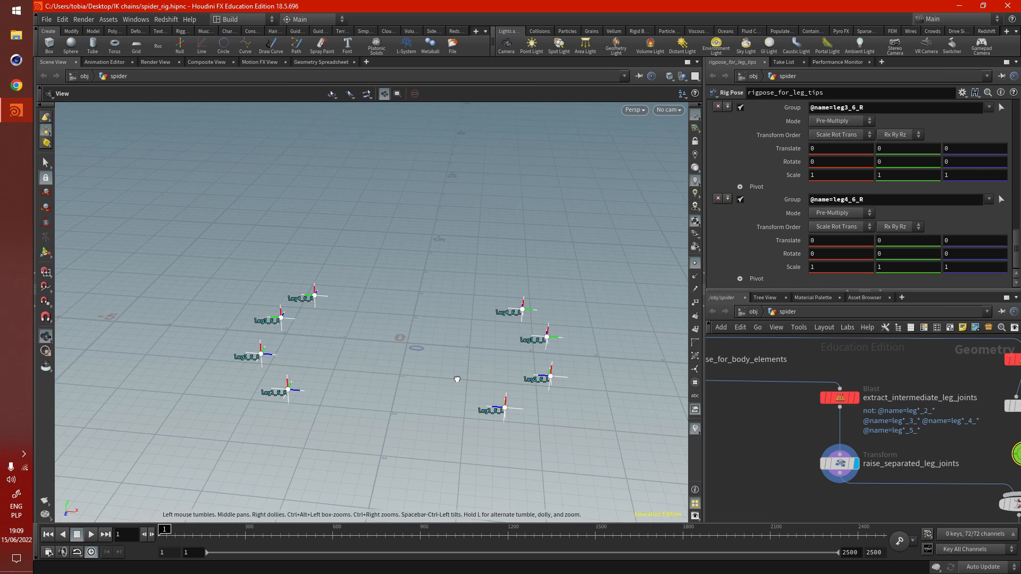
# - Display the output of merge_with_leg_tips and examine the raised joints together with the leg tips
pyautogui.scroll(-5, 820, 433)
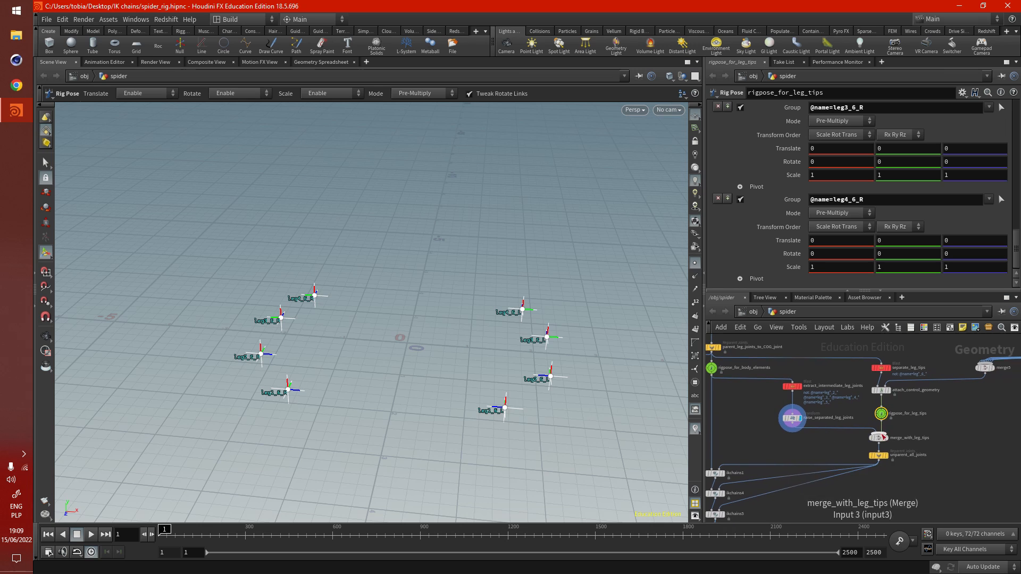
pyautogui.scroll(5, 872, 444)
pyautogui.press('Escape')
pyautogui.keyDown('alt'); pyautogui.moveTo(437, 333); pyautogui.dragTo(402, 390); pyautogui.keyUp('alt')
pyautogui.scroll(-2, 854, 396)
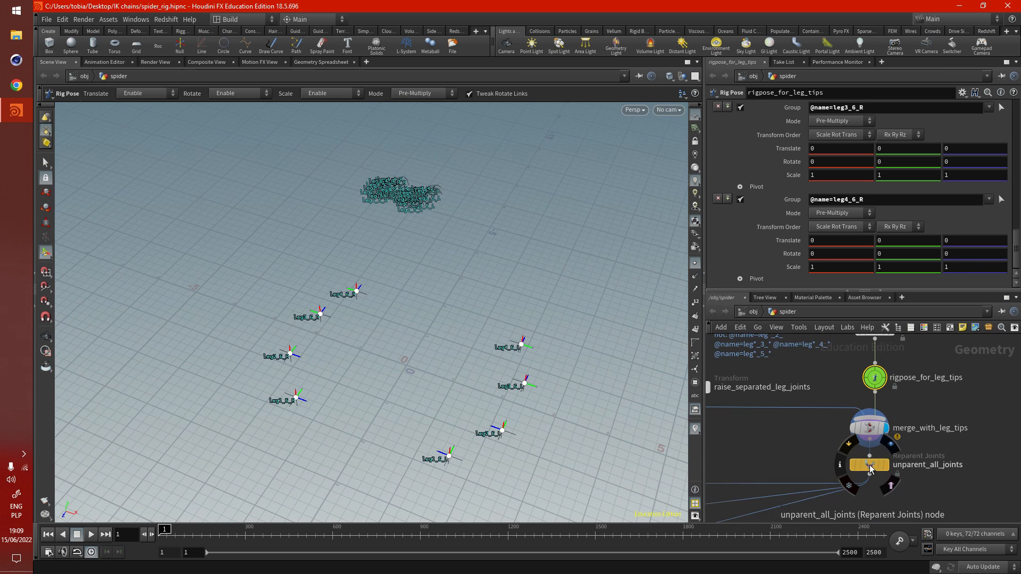
# - Select and display unparent_all_joints, then examine its Joint1 pattern and the resulting separate joints
pyautogui.click(872, 468)
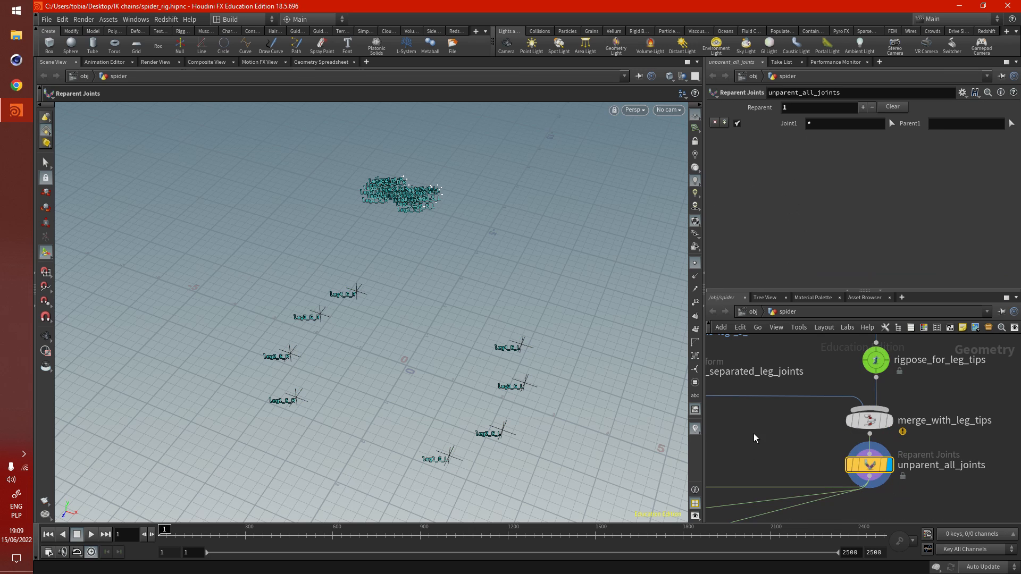
pyautogui.keyDown('alt'); pyautogui.moveTo(442, 301); pyautogui.dragTo(437, 403); pyautogui.keyUp('alt')
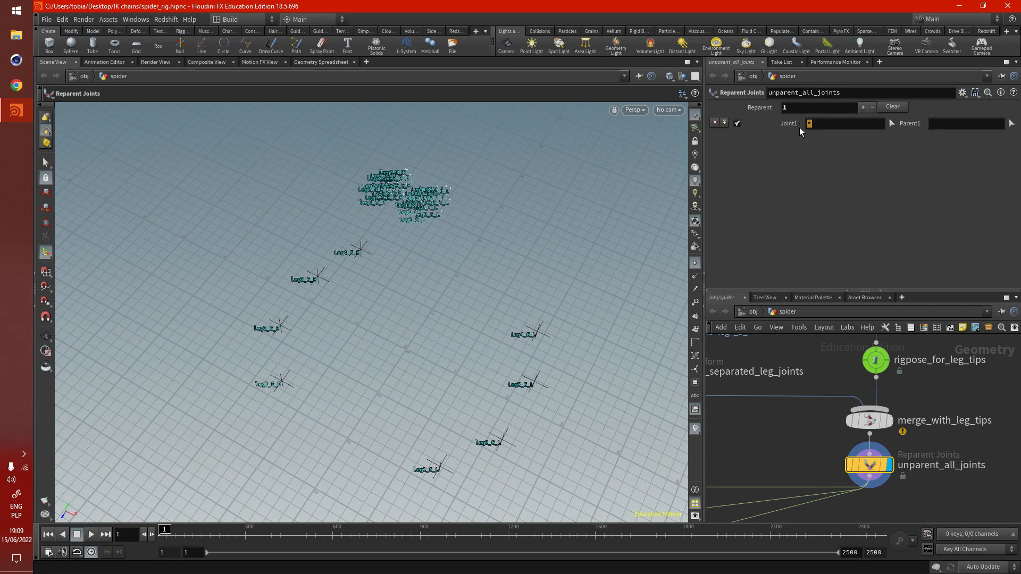
pyautogui.click(820, 170)
pyautogui.press('Escape')
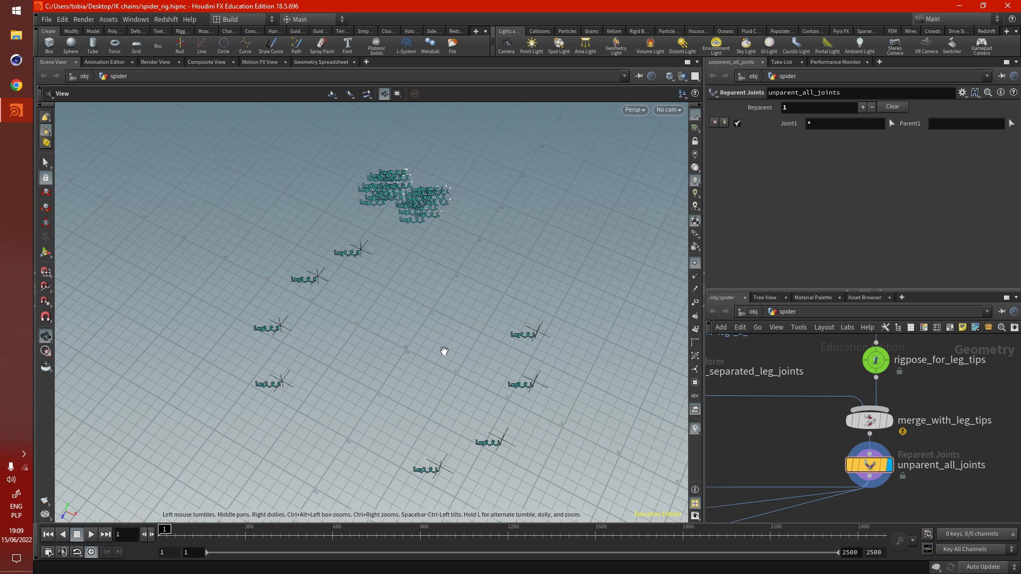
pyautogui.moveTo(415, 403); pyautogui.dragTo(431, 402)
pyautogui.keyDown('alt'); pyautogui.moveTo(431, 402); pyautogui.dragTo(434, 396, button='middle'); pyautogui.keyUp('alt')
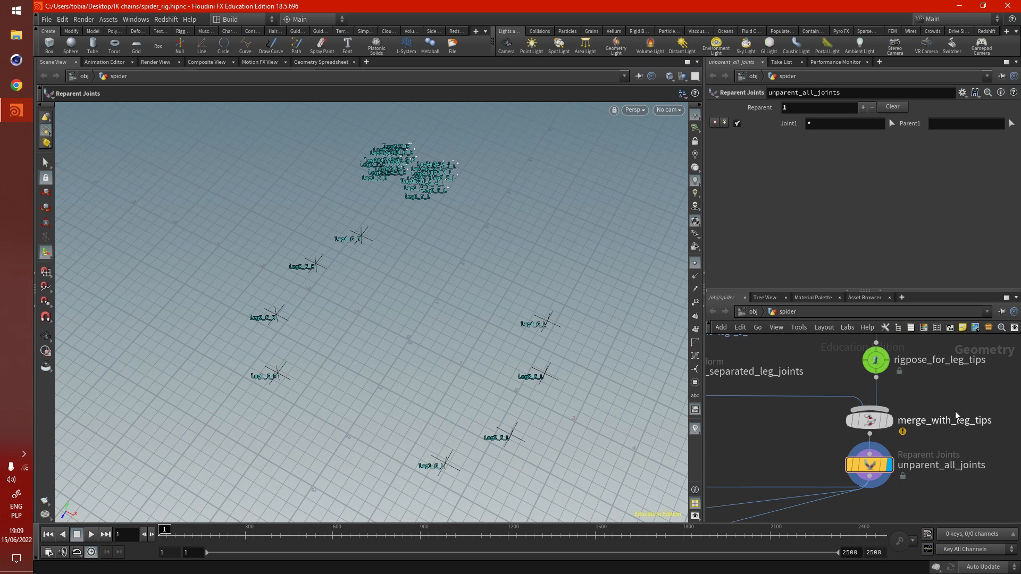
# - Display the output of ikchains1 and examine the reassembled spider skeleton, especially its left legs
pyautogui.keyDown('alt'); pyautogui.moveTo(960, 415); pyautogui.dragTo(792, 468, button='right'); pyautogui.keyUp('alt')
pyautogui.scroll(3, 792, 470)
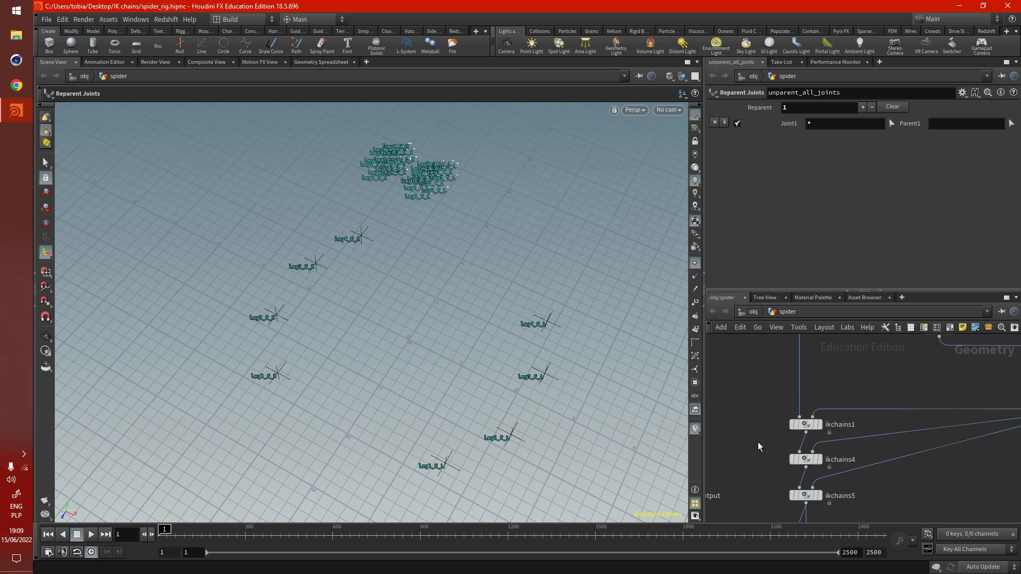
pyautogui.click(808, 395)
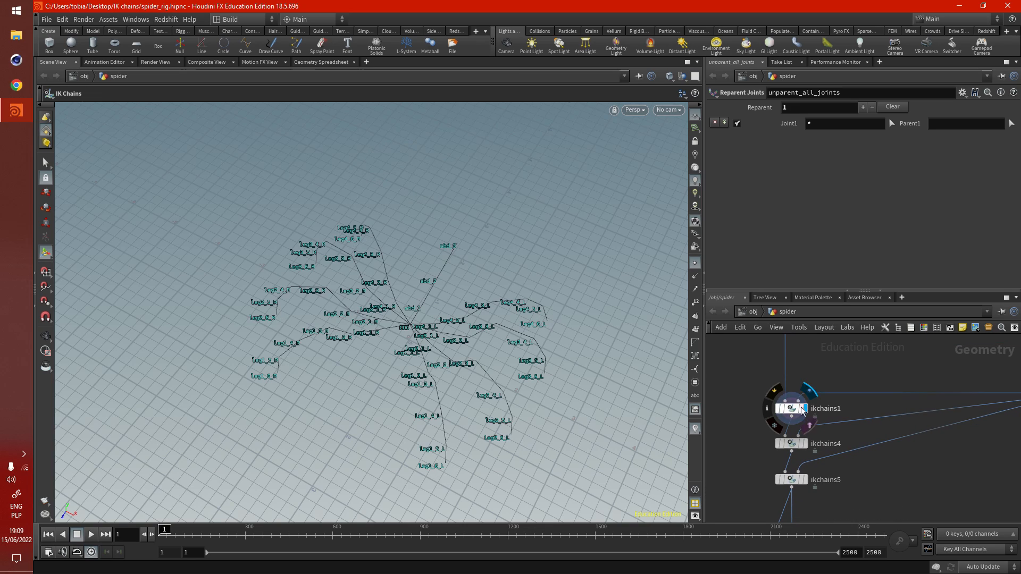
pyautogui.keyDown('alt'); pyautogui.moveTo(408, 442); pyautogui.dragTo(542, 409); pyautogui.keyUp('alt')
pyautogui.keyDown('alt'); pyautogui.moveTo(542, 409); pyautogui.dragTo(610, 410, button='right'); pyautogui.keyUp('alt')
pyautogui.keyDown('alt'); pyautogui.moveTo(556, 411); pyautogui.dragTo(569, 406); pyautogui.keyUp('alt')
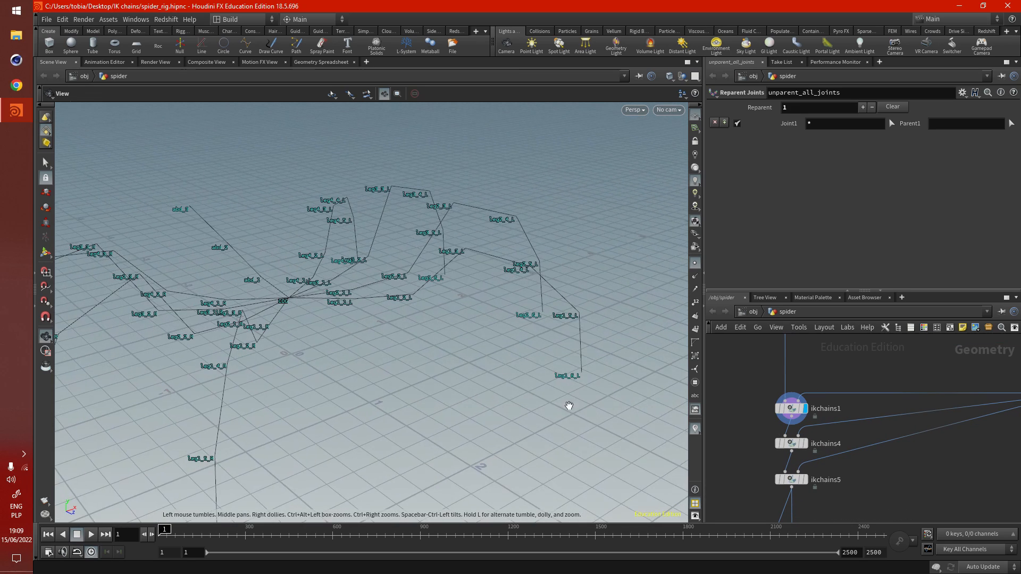
pyautogui.keyDown('alt'); pyautogui.moveTo(544, 412); pyautogui.dragTo(515, 424, button='middle'); pyautogui.keyUp('alt')
pyautogui.keyDown('alt'); pyautogui.moveTo(515, 424); pyautogui.dragTo(451, 398); pyautogui.keyUp('alt')
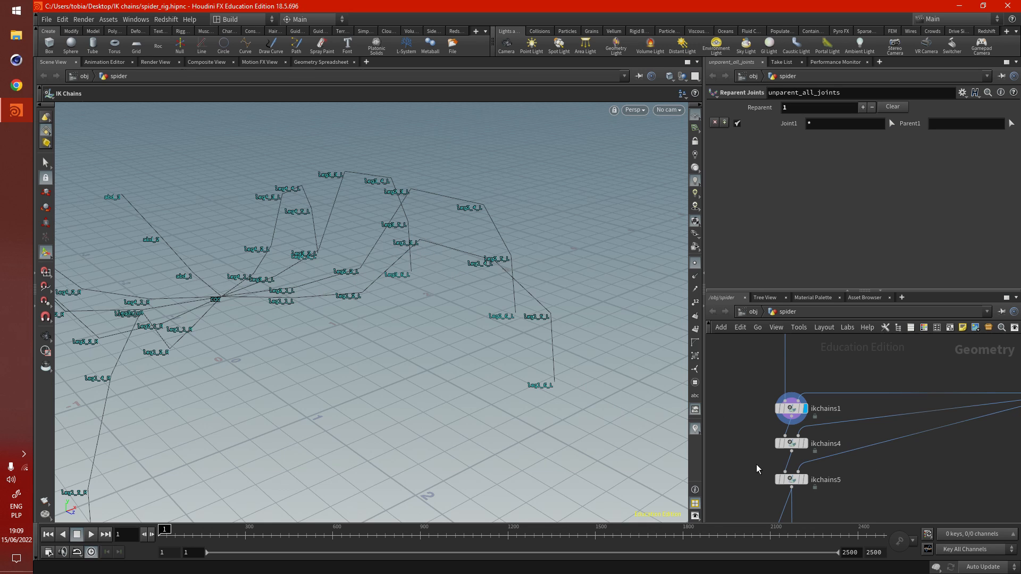
# - Select rigpose_for_leg_tips and move the leg1_6_L tip control outward to a translate of about 0, -0.265, -0.264, with ikchains1 displayed
pyautogui.scroll(-3, 756, 469)
pyautogui.scroll(6, 922, 392)
pyautogui.click(880, 387)
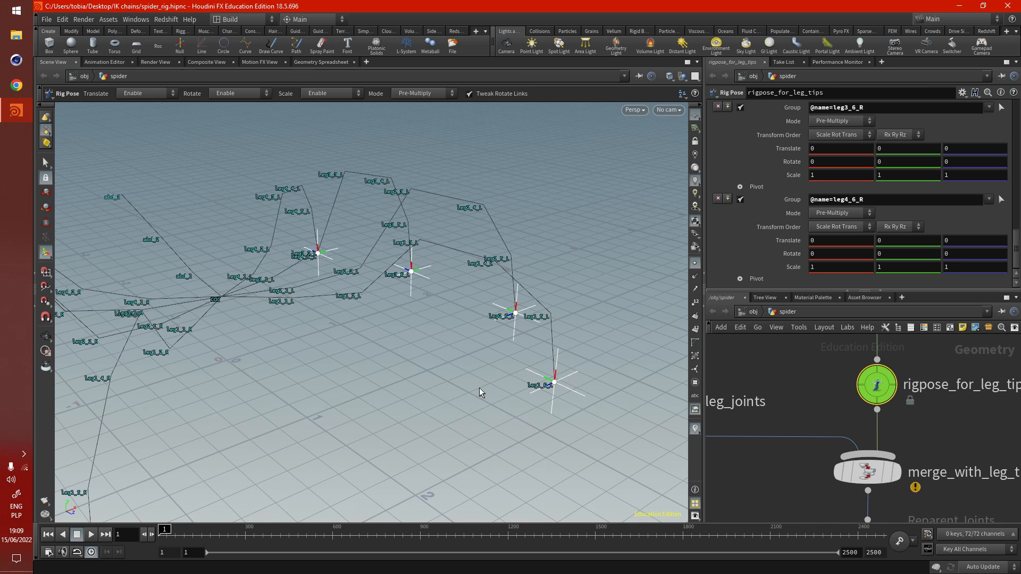
pyautogui.keyDown('alt'); pyautogui.moveTo(480, 392); pyautogui.dragTo(554, 399); pyautogui.keyUp('alt')
pyautogui.click(552, 383)
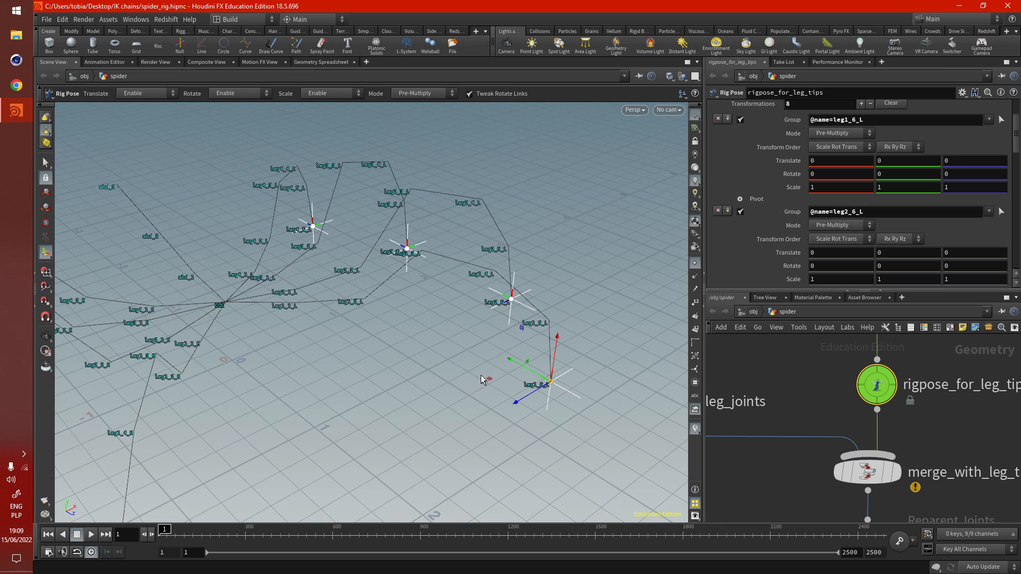
pyautogui.moveTo(481, 379); pyautogui.dragTo(549, 383)
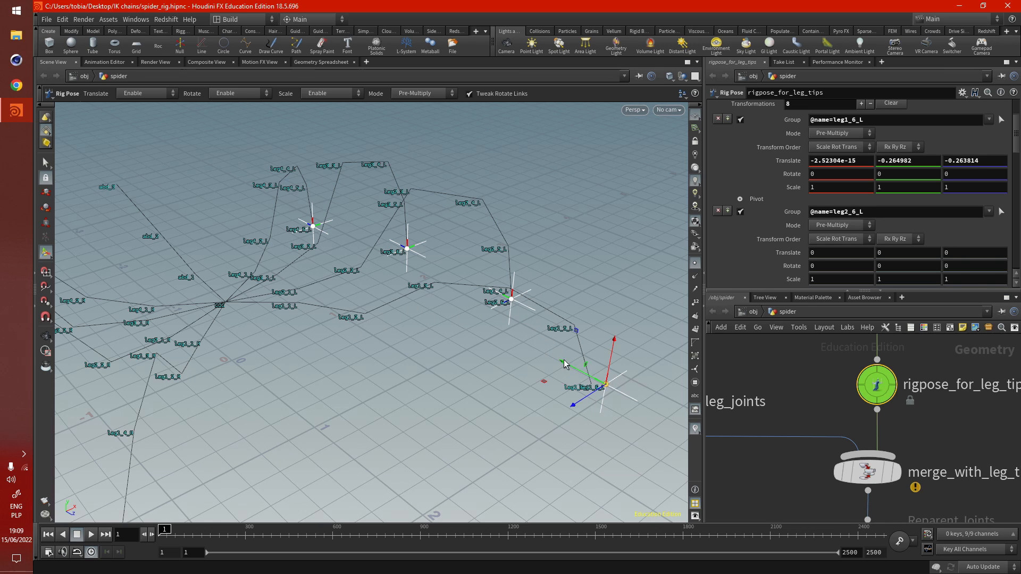
pyautogui.keyDown('alt'); pyautogui.moveTo(521, 381); pyautogui.dragTo(533, 391, button='middle'); pyautogui.keyUp('alt')
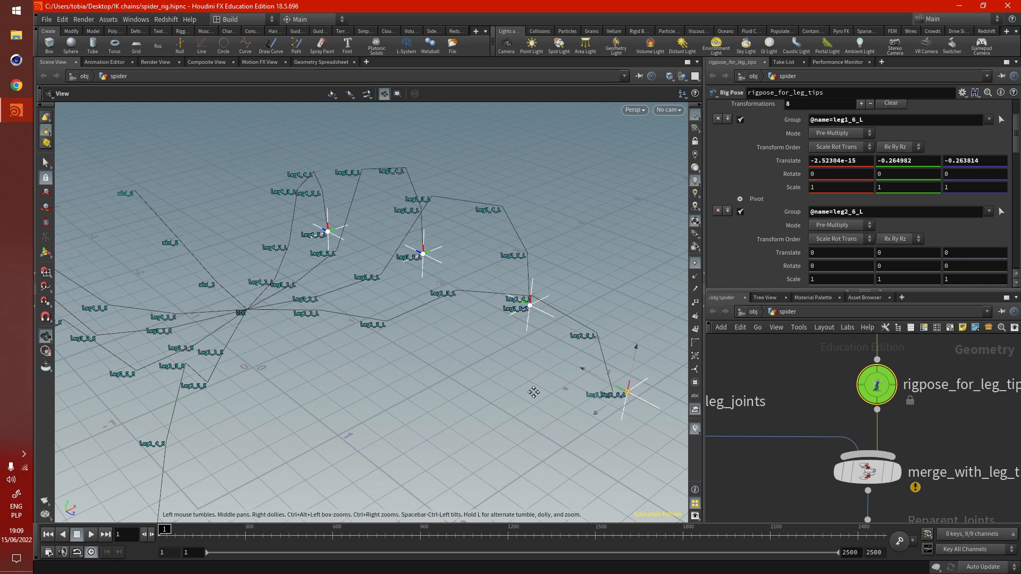
# - Select and display ikchains4, then examine its root, mid and tip joint names and its effect on the extended left leg
pyautogui.scroll(-8, 880, 399)
pyautogui.scroll(8, 760, 465)
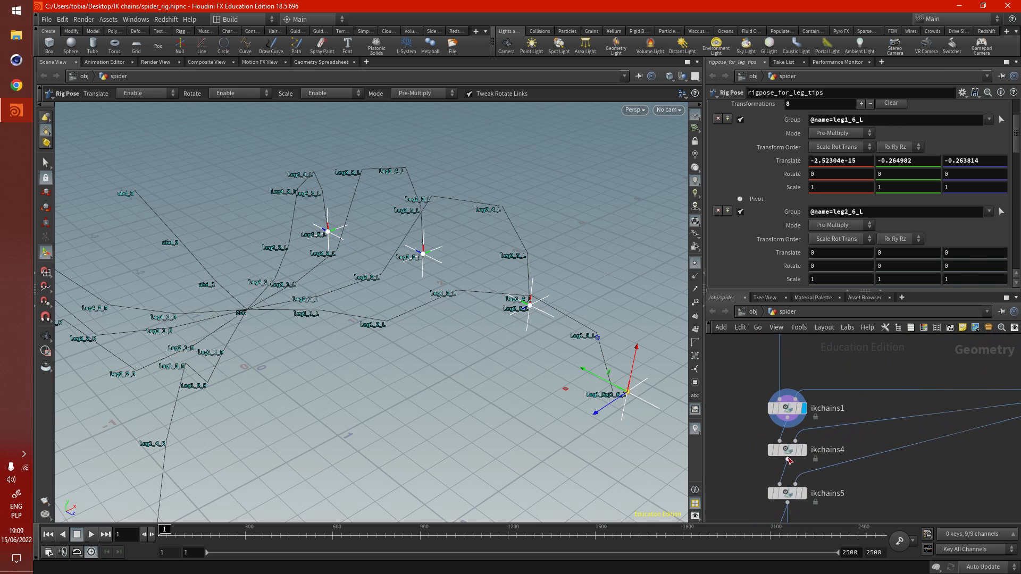
pyautogui.moveTo(808, 431)
pyautogui.click(787, 452)
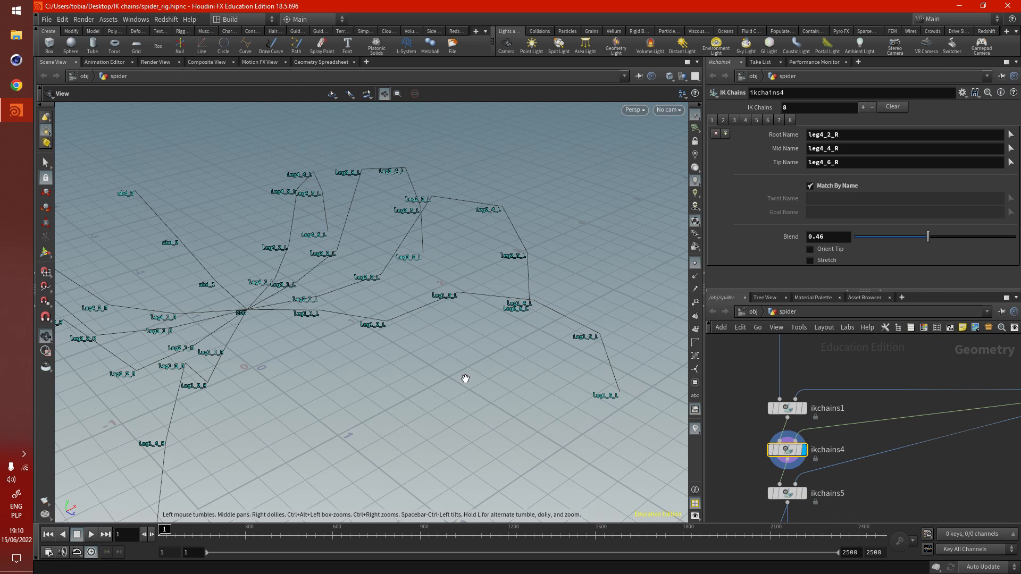
pyautogui.scroll(-3, 755, 452)
pyautogui.scroll(3, 937, 382)
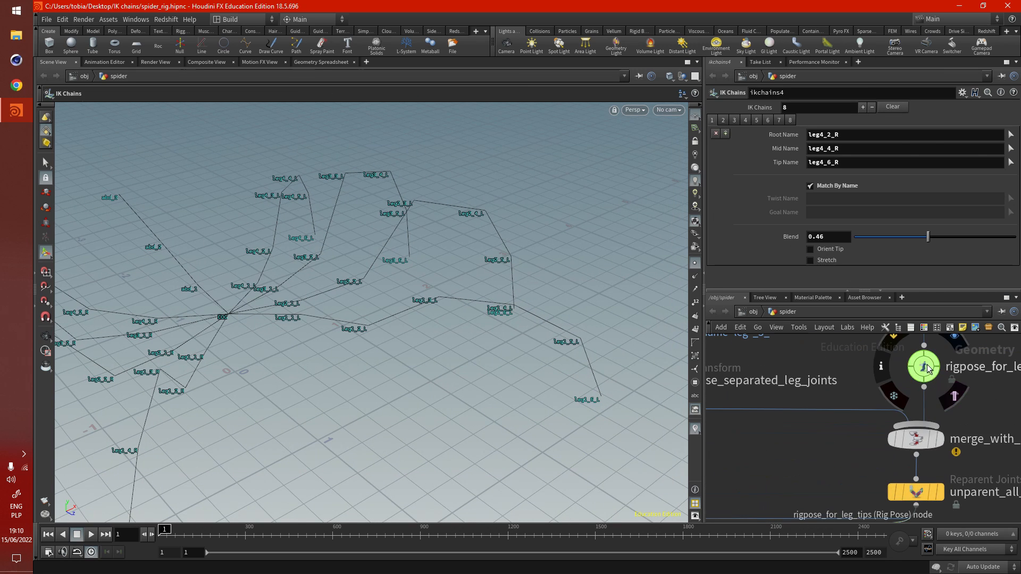
# - Select rigpose_for_leg_tips and move the leg1_6_L tip control farther out, to a translate of about 0, -0.476, -0.466
pyautogui.click(931, 372)
pyautogui.moveTo(549, 399); pyautogui.dragTo(576, 400)
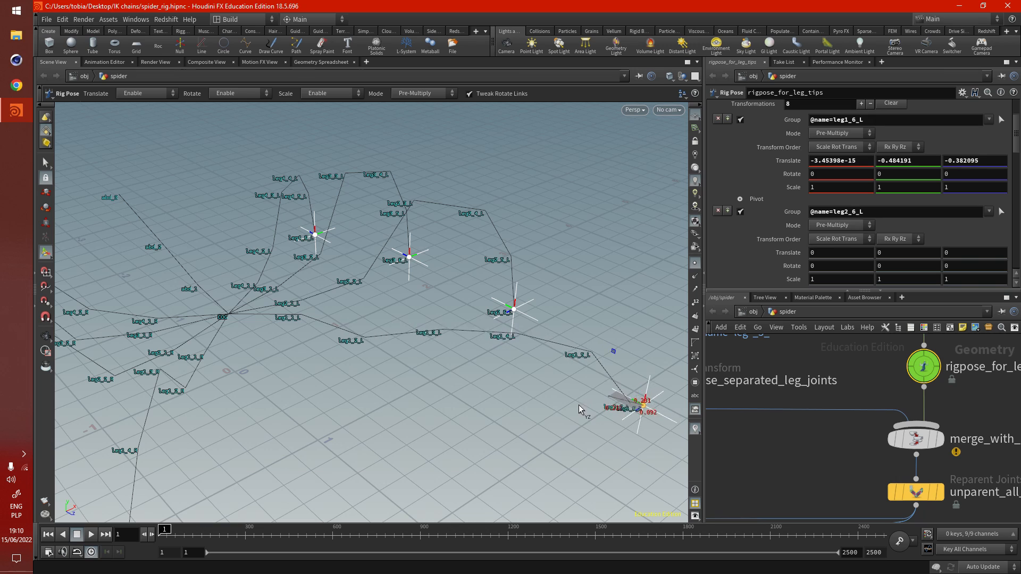
pyautogui.moveTo(579, 408)
pyautogui.mouseDown()
pyautogui.moveTo(565, 407)
pyautogui.moveTo(587, 407)
pyautogui.mouseUp()
# - Display the output of ikchains5 and test the leg1_6_L tip control, ending at a translate of about 0.205, -0.176, -0.202
pyautogui.scroll(-5, 893, 408)
pyautogui.scroll(5, 738, 481)
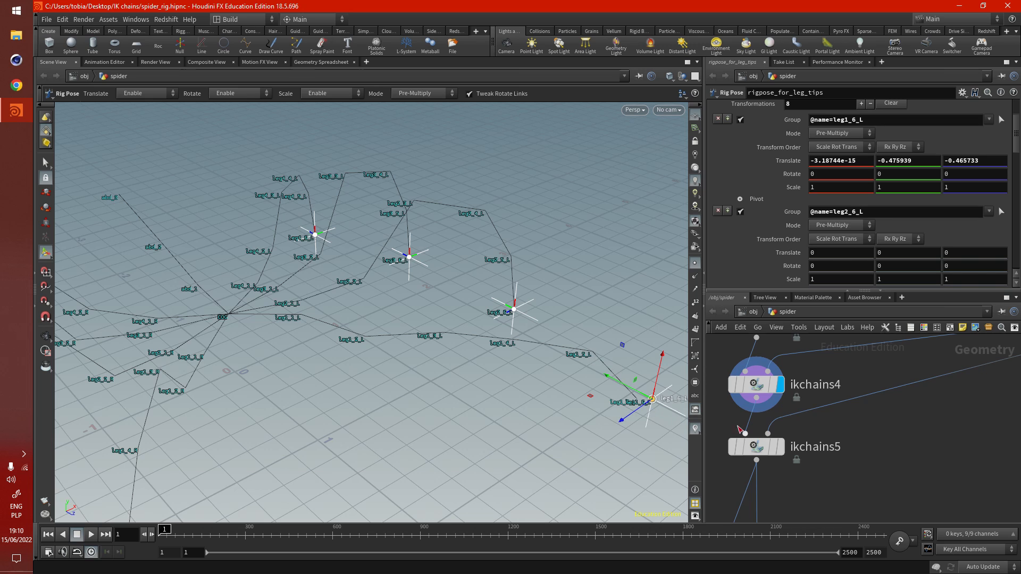
pyautogui.click(779, 447)
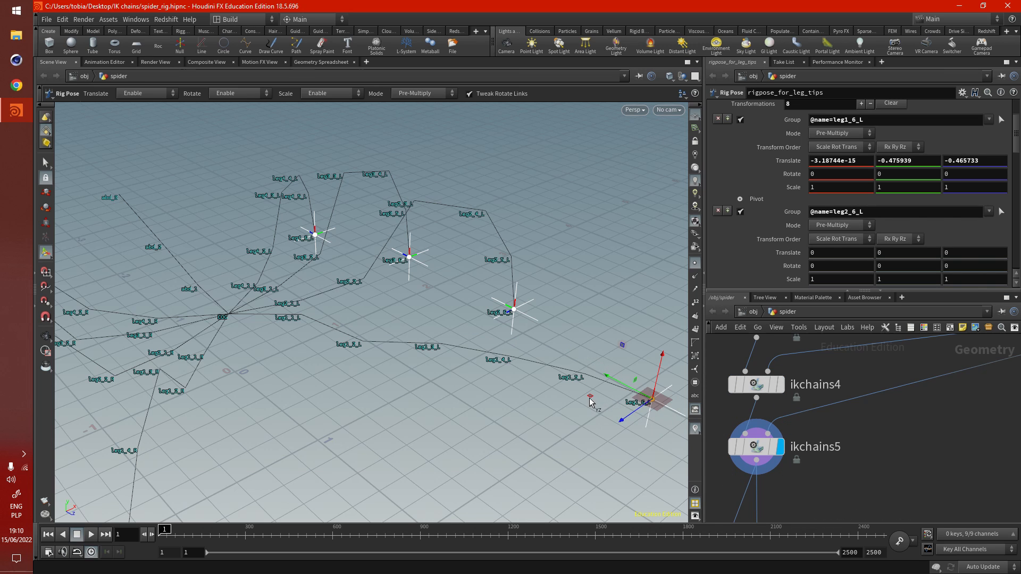
pyautogui.moveTo(591, 403); pyautogui.dragTo(515, 351)
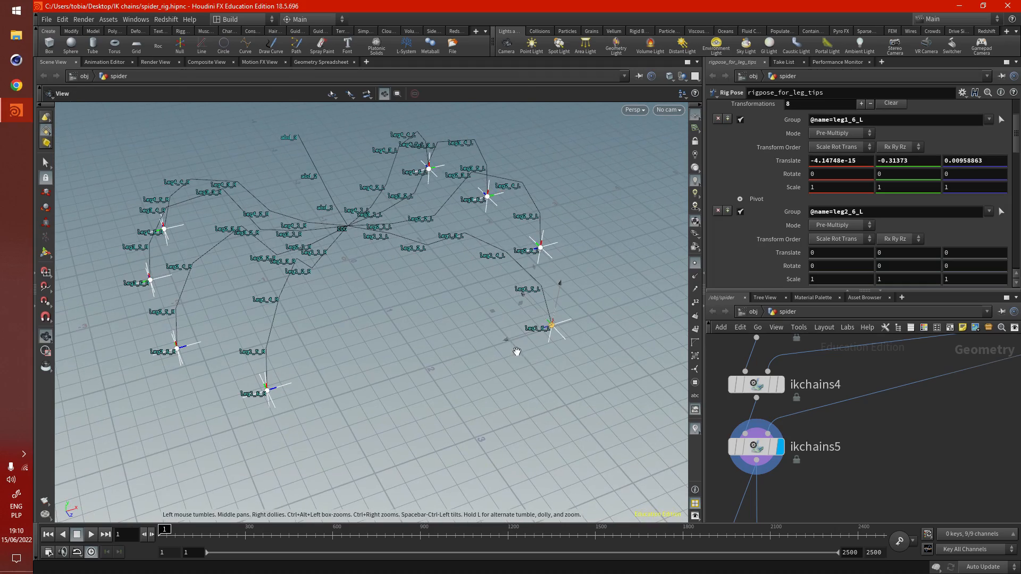
pyautogui.moveTo(491, 313); pyautogui.dragTo(555, 318)
pyautogui.moveTo(568, 278)
pyautogui.mouseDown()
pyautogui.moveTo(584, 205)
pyautogui.moveTo(571, 266)
pyautogui.mouseUp()
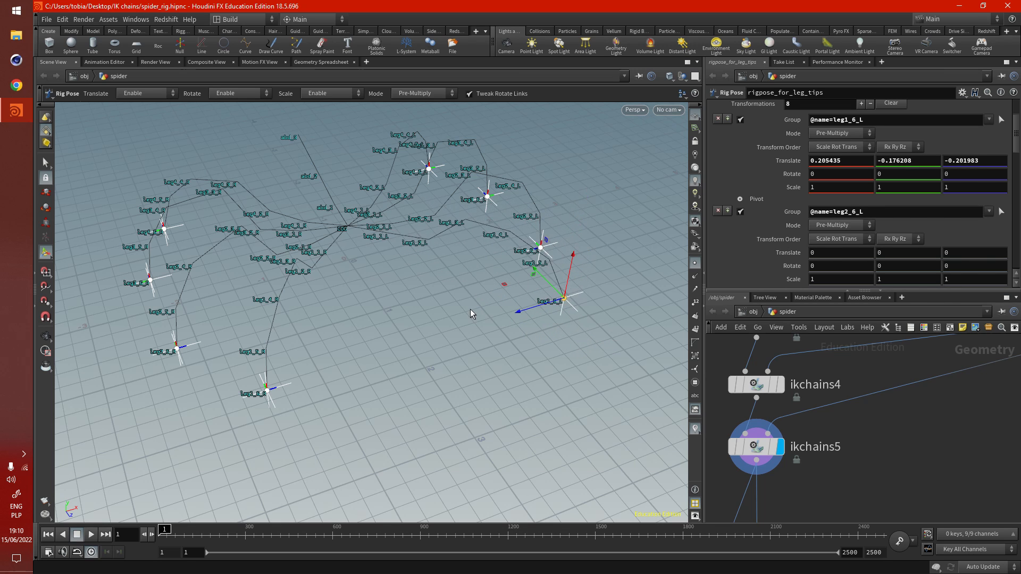
pyautogui.keyDown('alt'); pyautogui.moveTo(472, 313); pyautogui.dragTo(345, 312); pyautogui.keyUp('alt')
# - Select rigpose_for_body_elements and move the COG control to about 0.010 in Y and -0.069 in Z
pyautogui.scroll(-4, 844, 465)
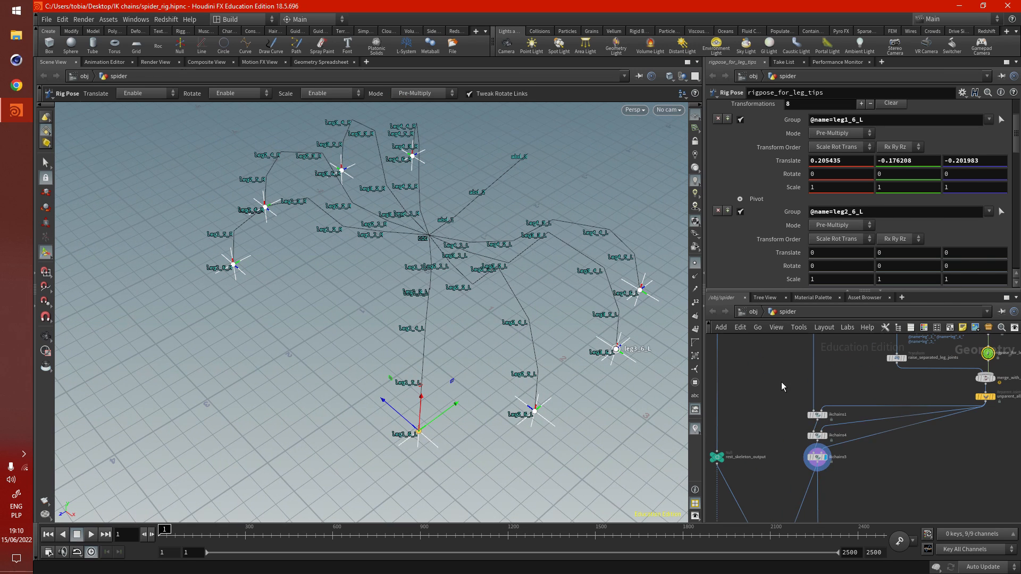
pyautogui.moveTo(780, 382); pyautogui.dragTo(783, 467, button='middle')
pyautogui.click(814, 393)
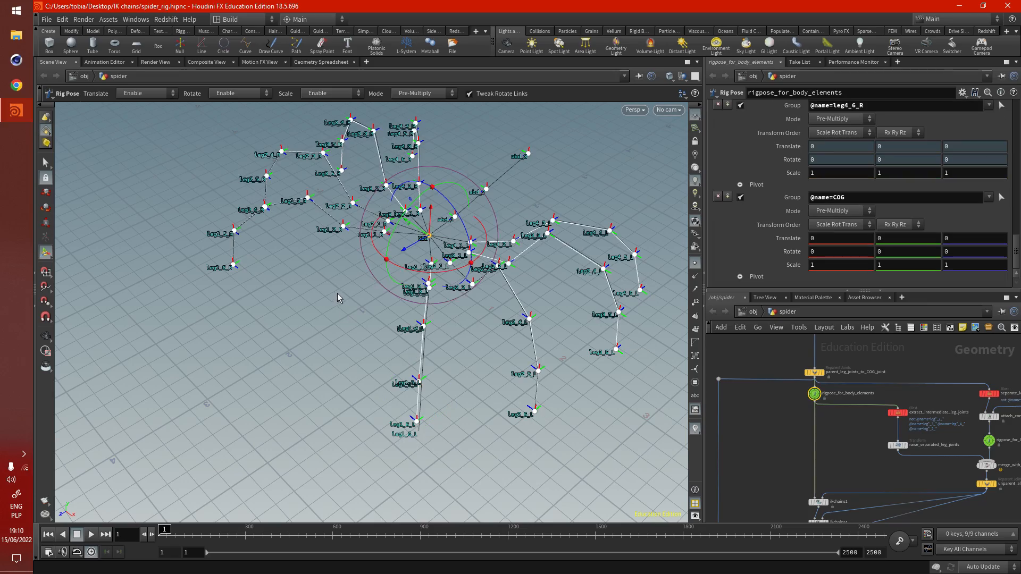
pyautogui.keyDown('alt'); pyautogui.moveTo(337, 298); pyautogui.dragTo(342, 311); pyautogui.keyUp('alt')
pyautogui.moveTo(395, 267); pyautogui.dragTo(418, 259)
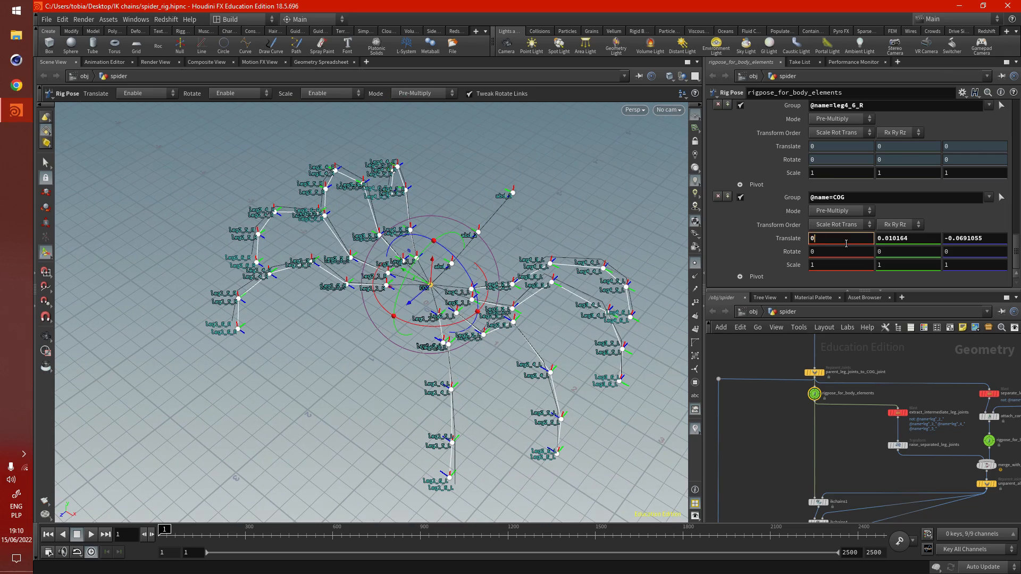
# - Reset the COG translate values in rigpose_for_body_elements to 0, 0, 0
pyautogui.press('Tab')
pyautogui.write('0')
pyautogui.press('Tab')
pyautogui.write('0')
pyautogui.press('Return')
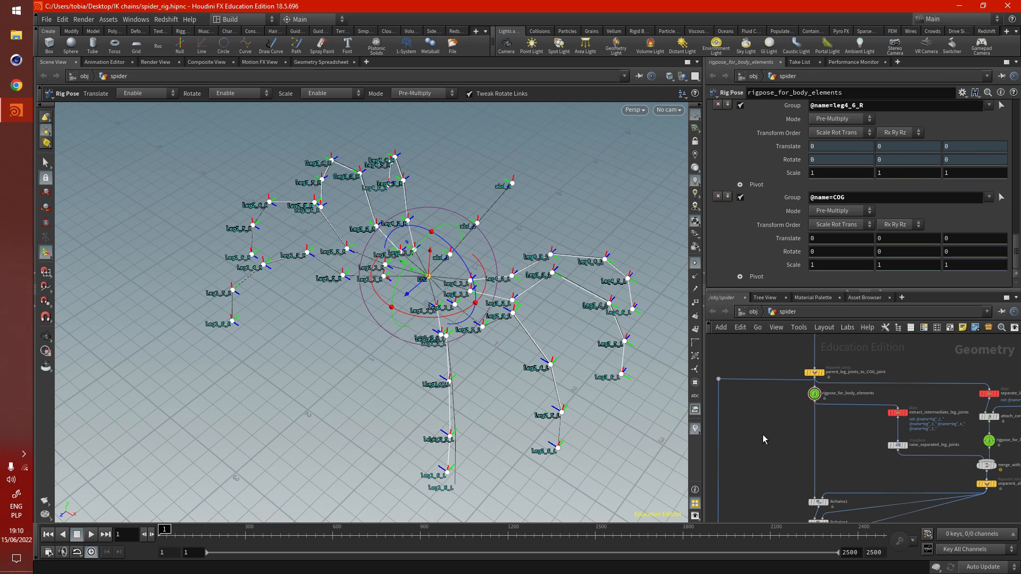
# - Select rigpose_for_leg_tips and reset the translate values of leg1_6_L to 0, 0, 0
pyautogui.scroll(5, 821, 365)
pyautogui.click(895, 423)
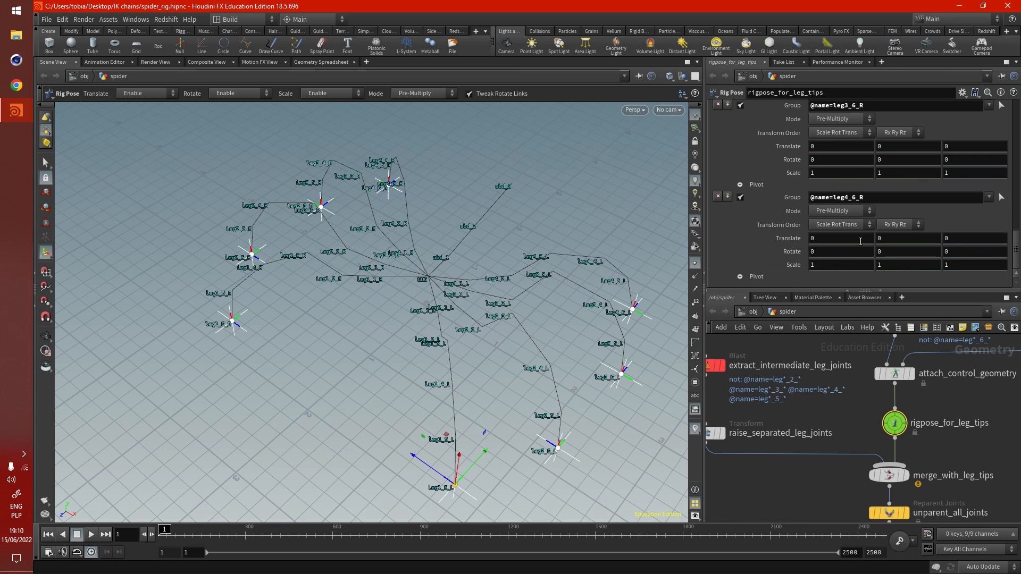
pyautogui.scroll(15, 807, 218)
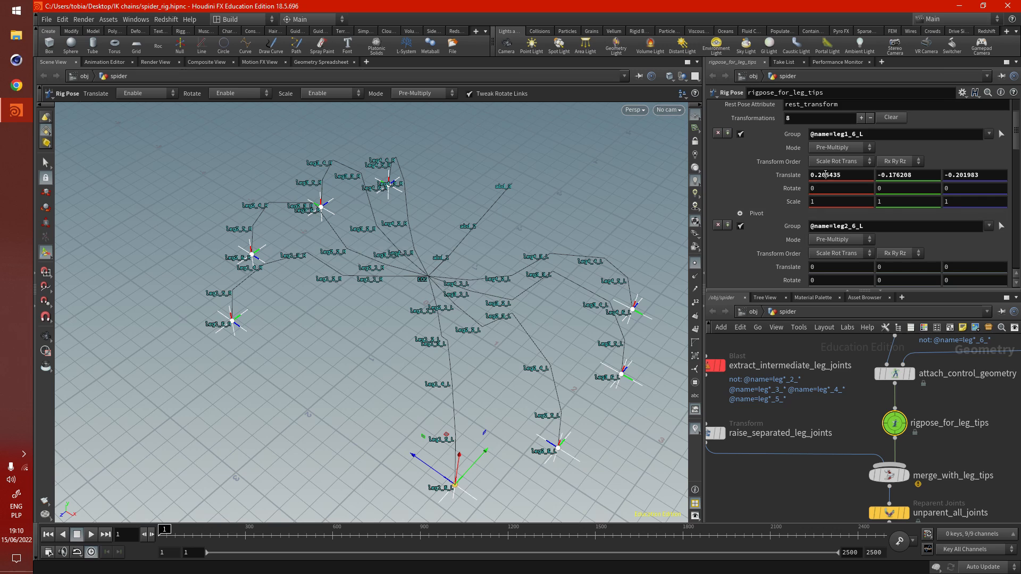
pyautogui.write('0')
pyautogui.press('Tab')
pyautogui.write('0')
pyautogui.press('Tab')
pyautogui.write('0')
pyautogui.press('Return')
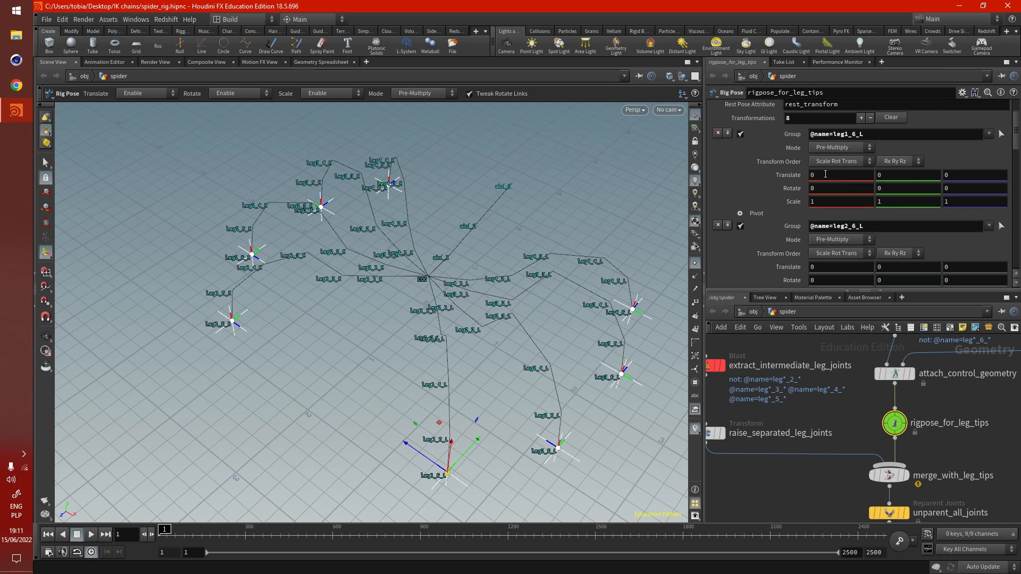
# - Display the output of the rest_skeleton_output null and examine the spider's rest skeleton
pyautogui.scroll(-5, 818, 493)
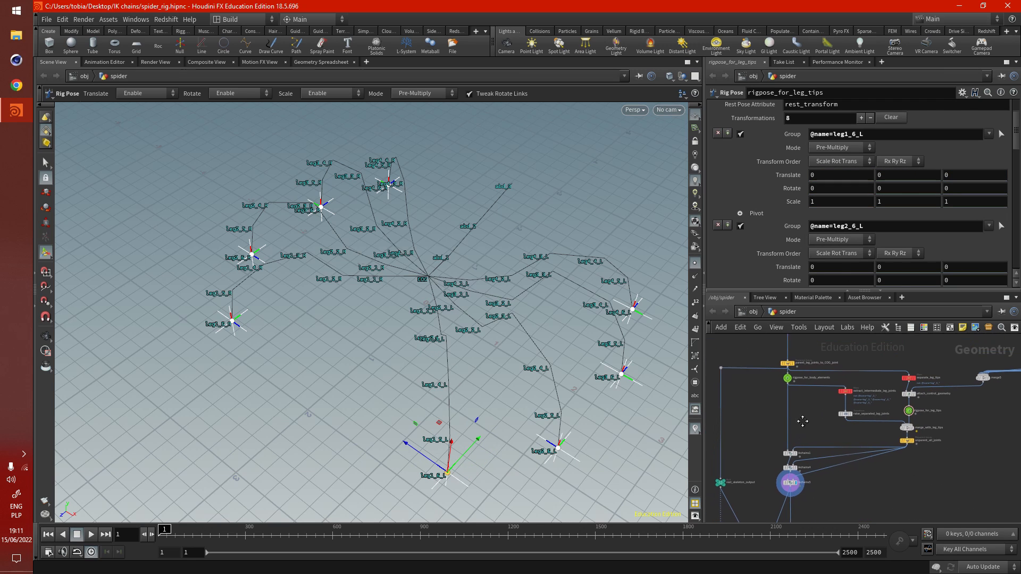
pyautogui.scroll(5, 799, 456)
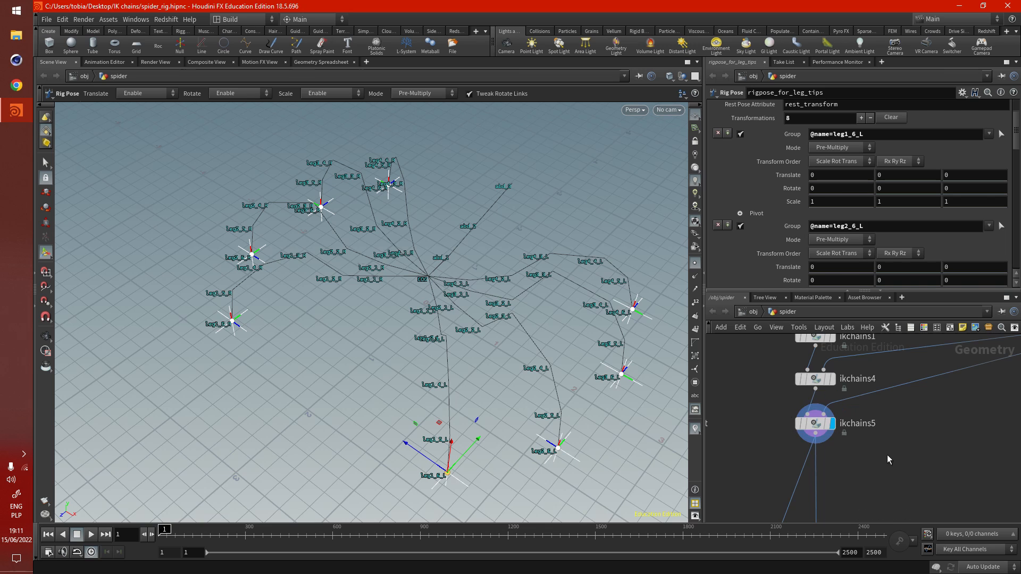
pyautogui.scroll(-3, 900, 412)
pyautogui.scroll(5, 748, 419)
pyautogui.click(781, 382)
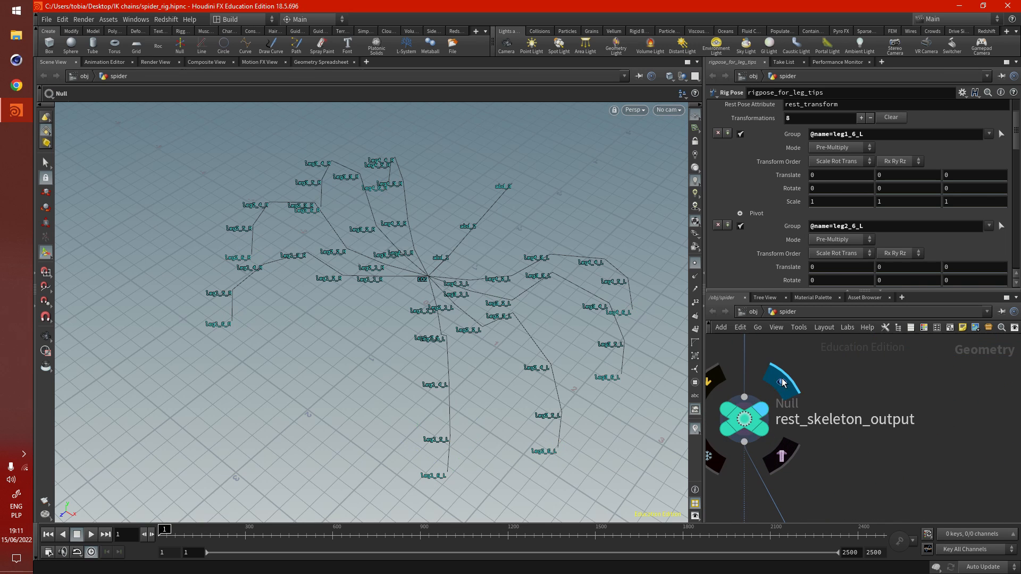
pyautogui.scroll(-2, 924, 444)
pyautogui.keyDown('alt'); pyautogui.moveTo(537, 341); pyautogui.dragTo(502, 326); pyautogui.keyUp('alt')
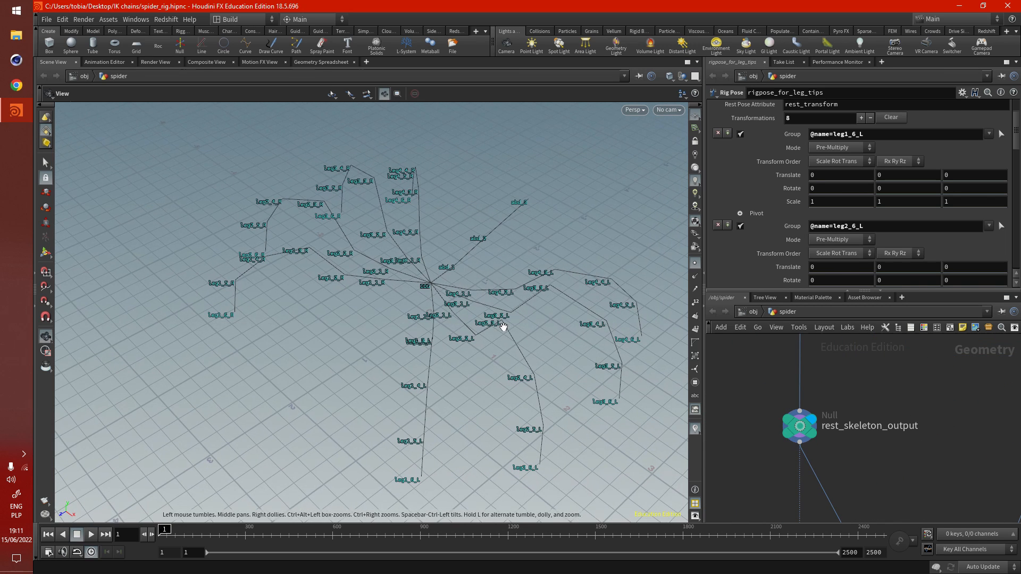
# - Select and display bonecapturelines1 and tetconform1 in turn to examine the resampled bone lines and the tetrahedral spider mesh
pyautogui.scroll(-6, 827, 384)
pyautogui.scroll(3, 822, 471)
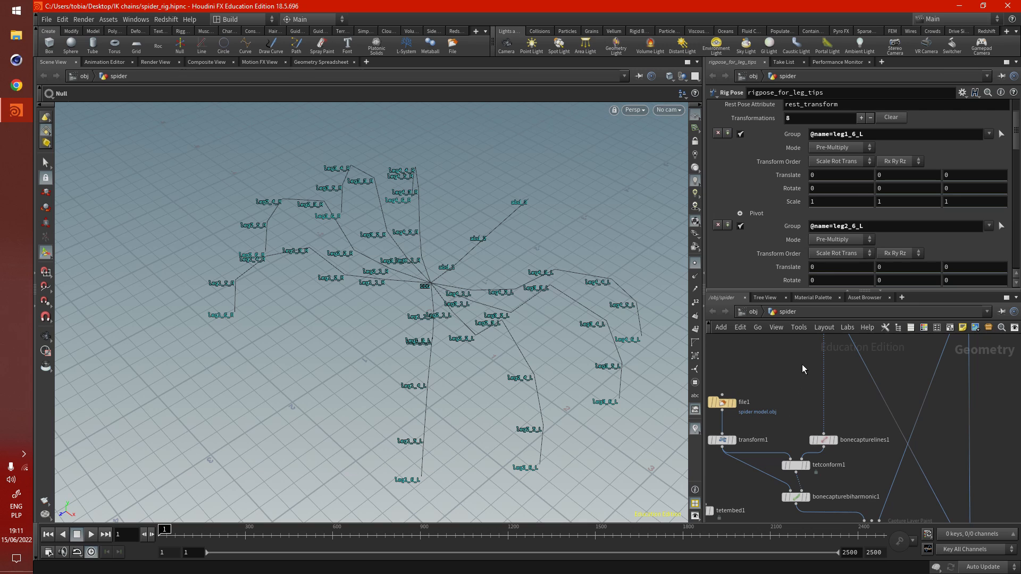
pyautogui.scroll(5, 803, 368)
pyautogui.scroll(-5, 777, 453)
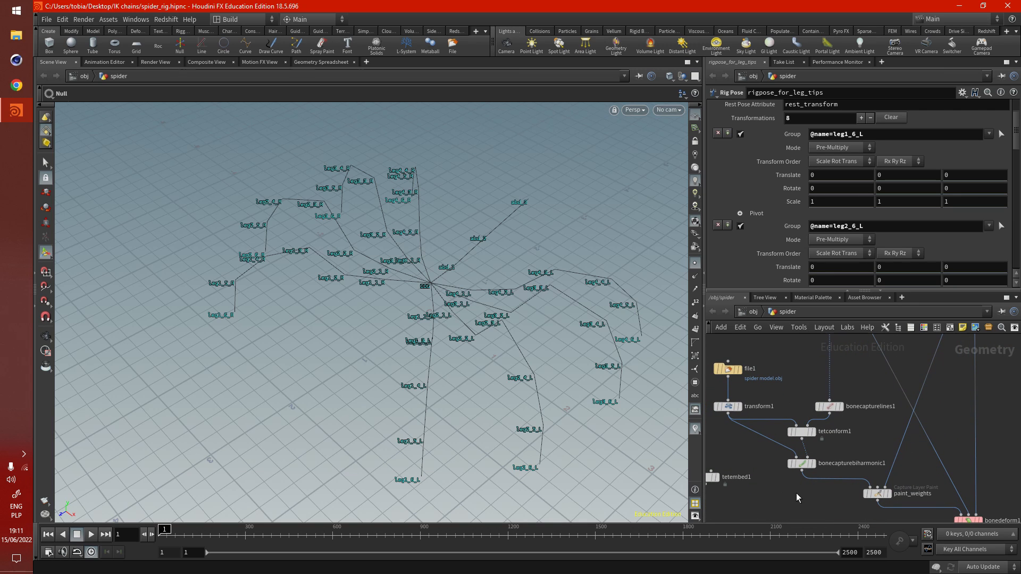
pyautogui.click(828, 387)
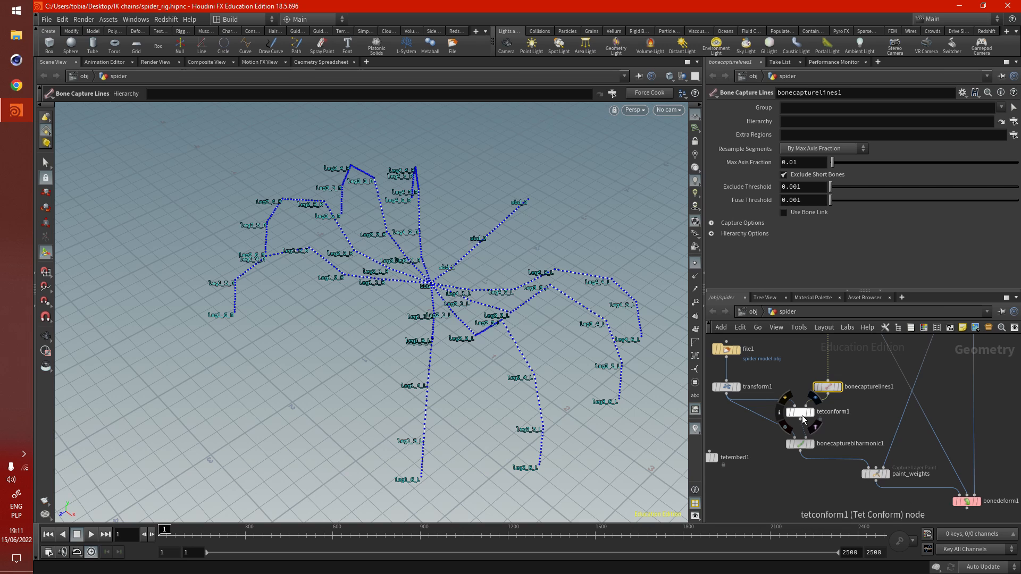
pyautogui.click(802, 412)
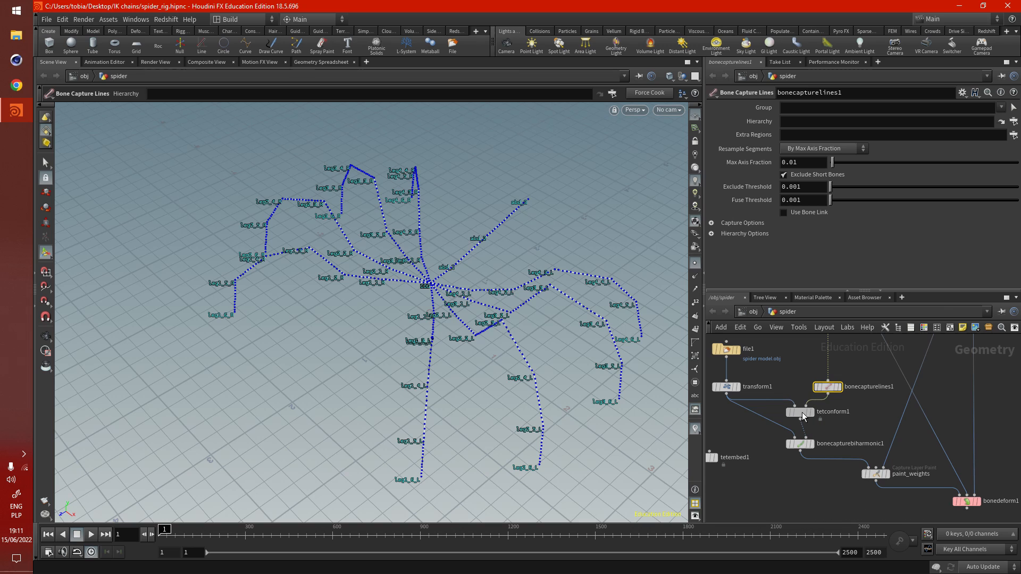
# - Select and display bonecapturebiharmonic1, then paint_weights, to examine the captured bone weights on the spider model
pyautogui.click(800, 444)
pyautogui.moveTo(837, 496); pyautogui.dragTo(793, 467, button='middle')
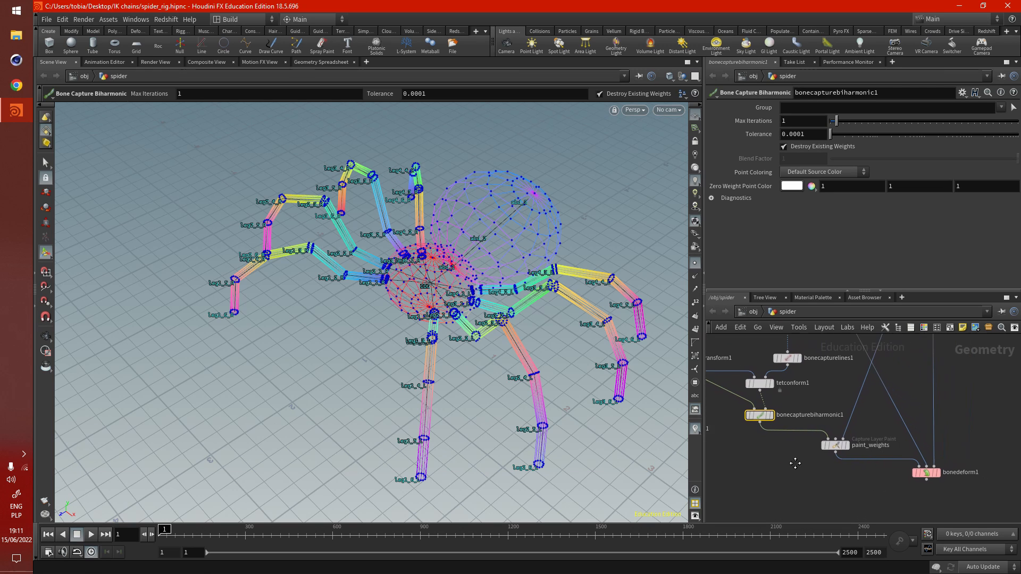
pyautogui.click(847, 432)
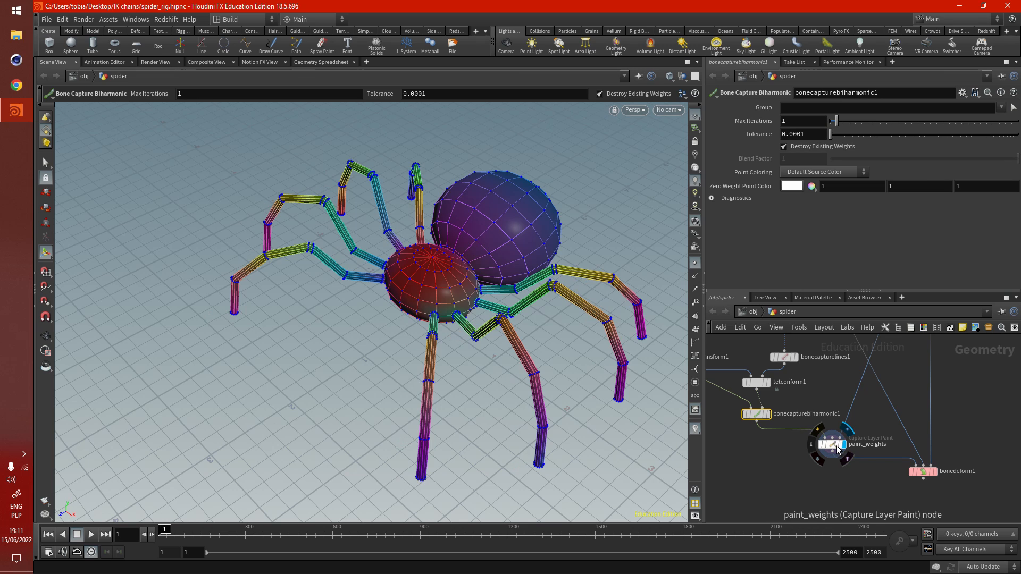
pyautogui.click(832, 445)
pyautogui.moveTo(803, 474); pyautogui.dragTo(789, 495, button='middle')
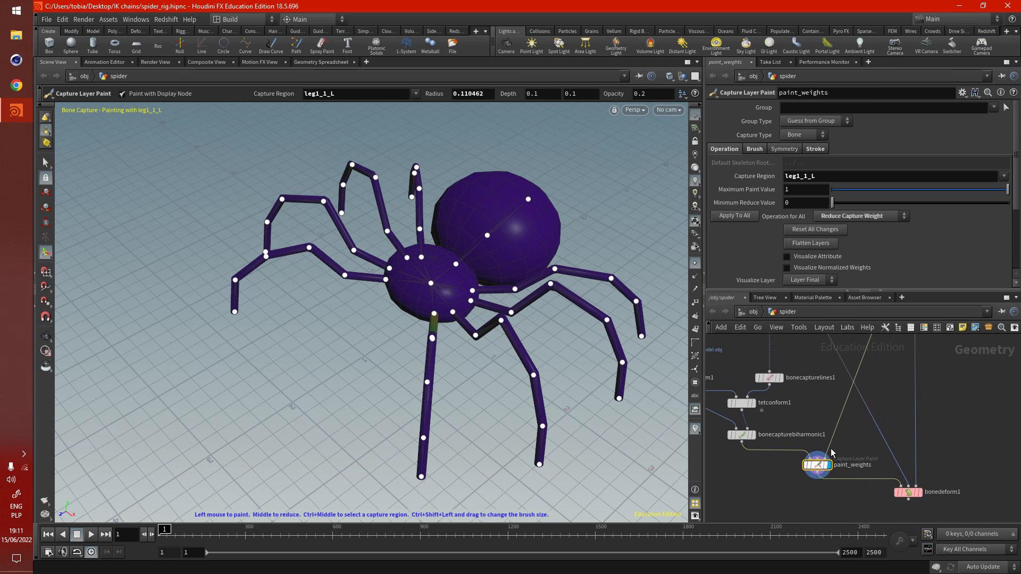
# - Trace the connections from rest_skeleton_output and ikchains5 to paint_weights and bonedeform1, and examine the leg1_1_L weights on the spider model
pyautogui.scroll(-3, 800, 507)
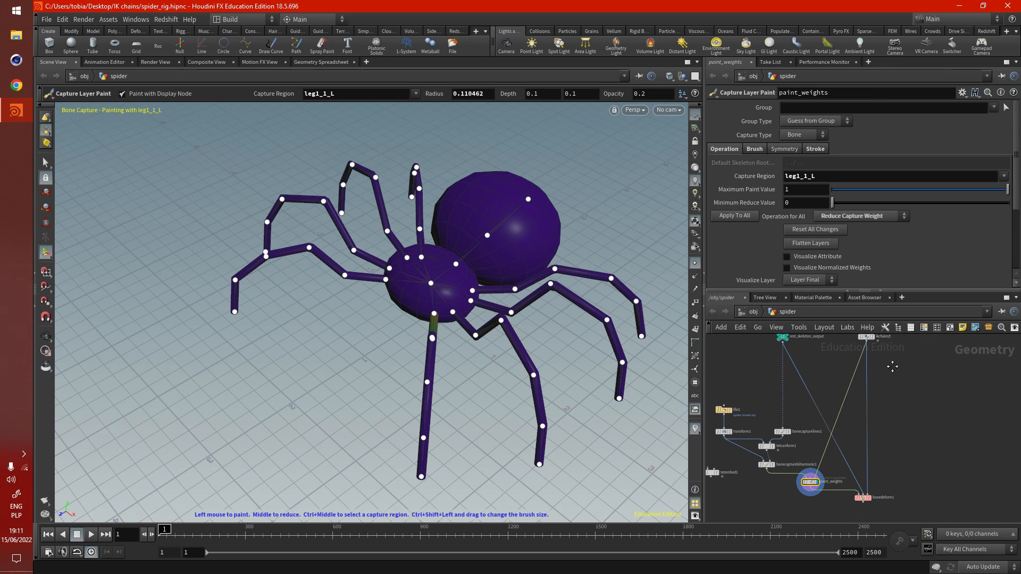
pyautogui.moveTo(887, 367); pyautogui.dragTo(856, 389, button='middle')
pyautogui.scroll(3, 856, 389)
pyautogui.scroll(-2, 898, 376)
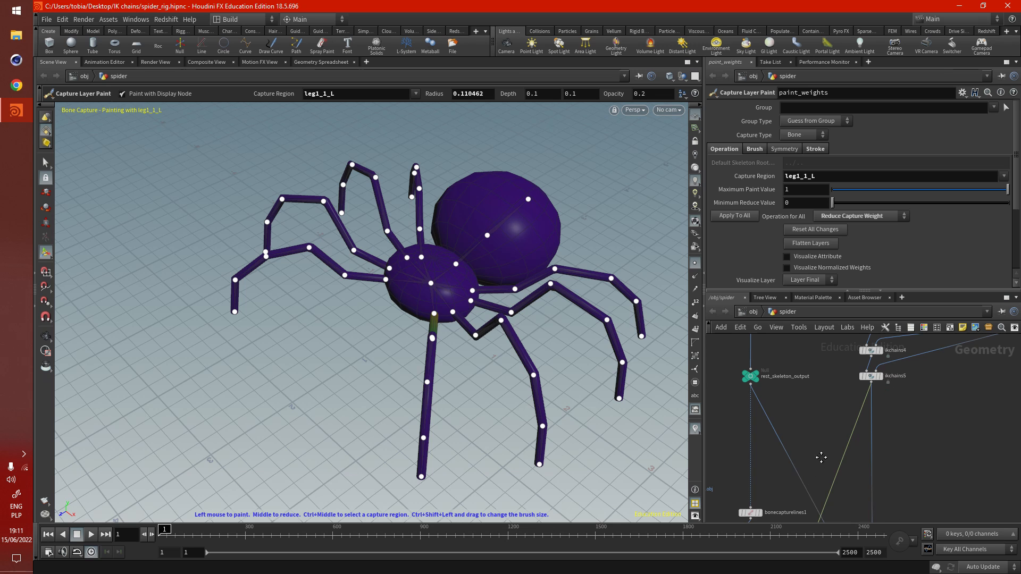
pyautogui.moveTo(822, 457); pyautogui.dragTo(831, 334, button='middle')
pyautogui.scroll(3, 789, 473)
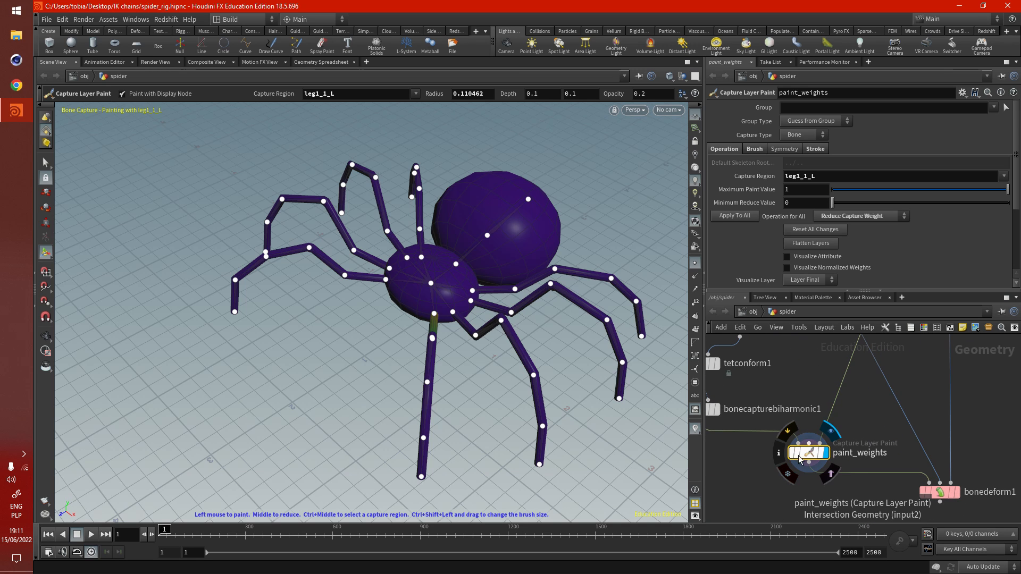
pyautogui.press('space')
pyautogui.keyDown('alt'); pyautogui.moveTo(449, 326); pyautogui.dragTo(492, 339); pyautogui.keyUp('alt')
pyautogui.scroll(2, 493, 340)
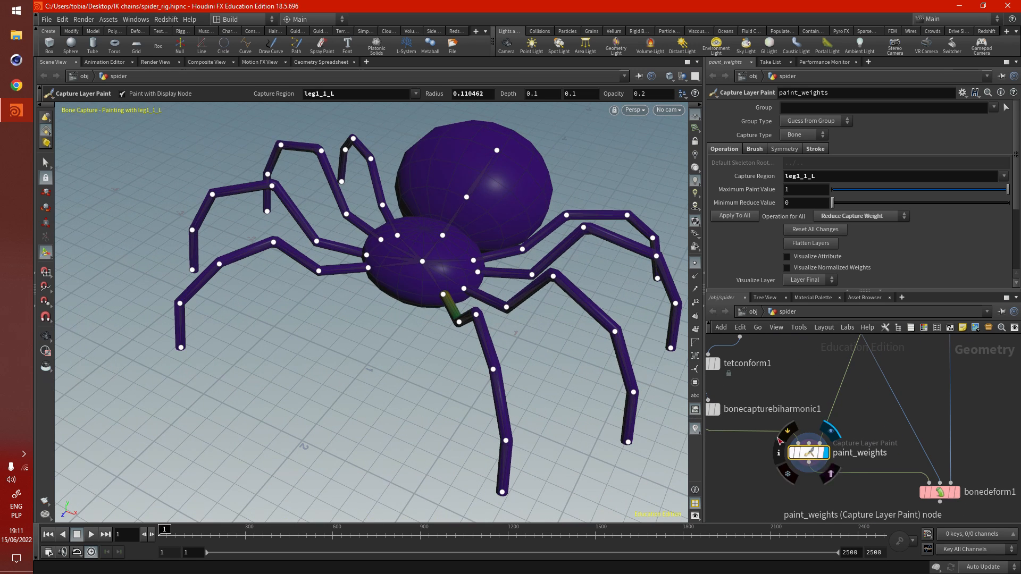
pyautogui.moveTo(476, 425); pyautogui.dragTo(453, 402, button='middle')
pyautogui.scroll(-3, 757, 496)
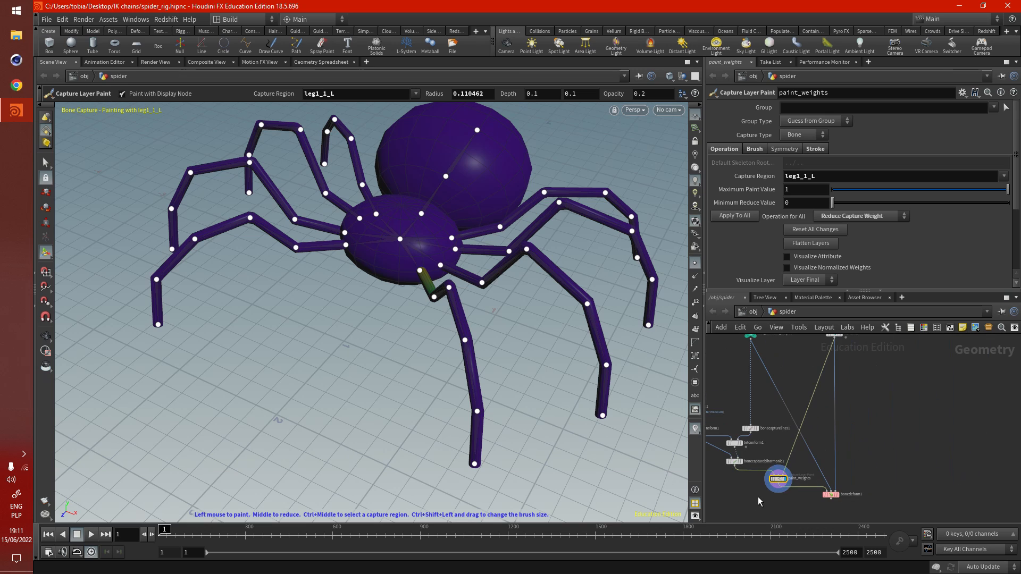
# - Display the output of bonedeform1 to show the deformed spider mesh
pyautogui.scroll(-3, 787, 384)
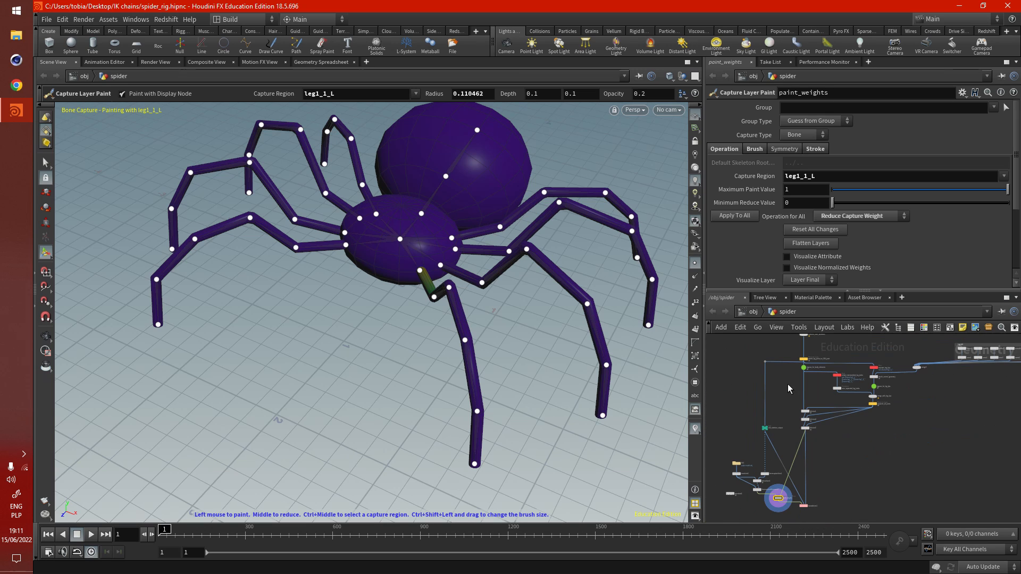
pyautogui.scroll(5, 789, 506)
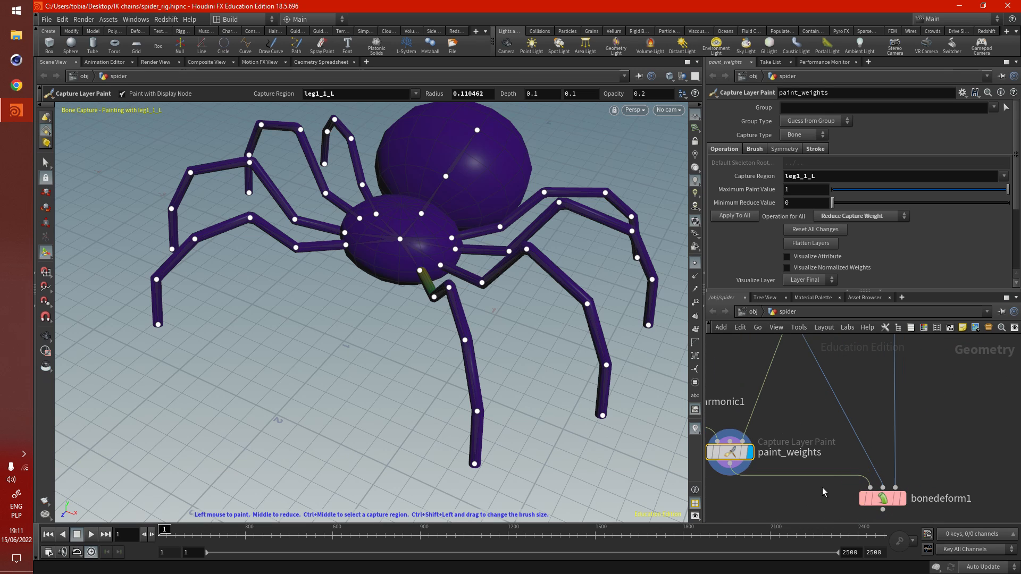
pyautogui.moveTo(876, 490); pyautogui.dragTo(834, 492, button='middle')
pyautogui.moveTo(879, 488)
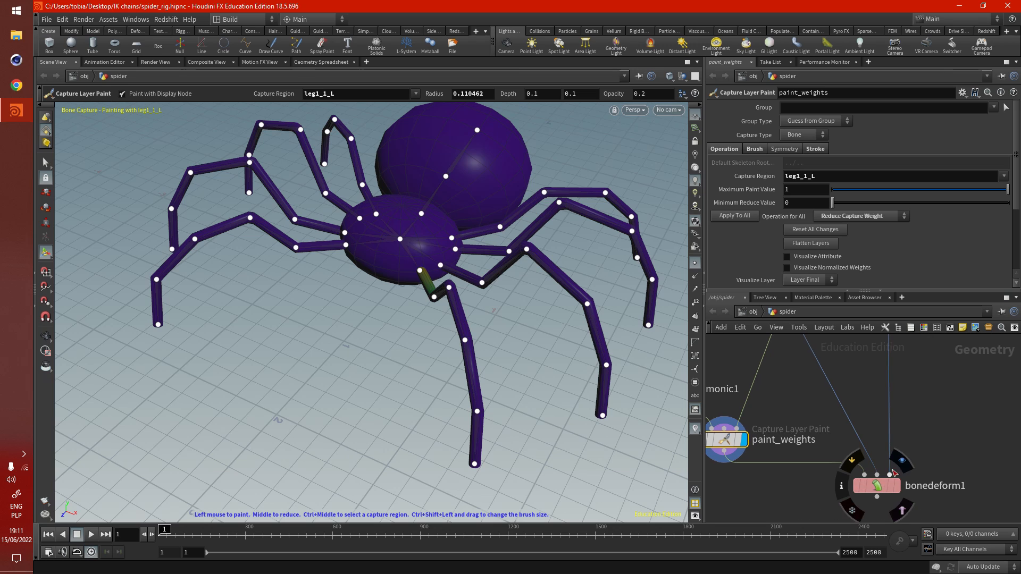
pyautogui.click(903, 463)
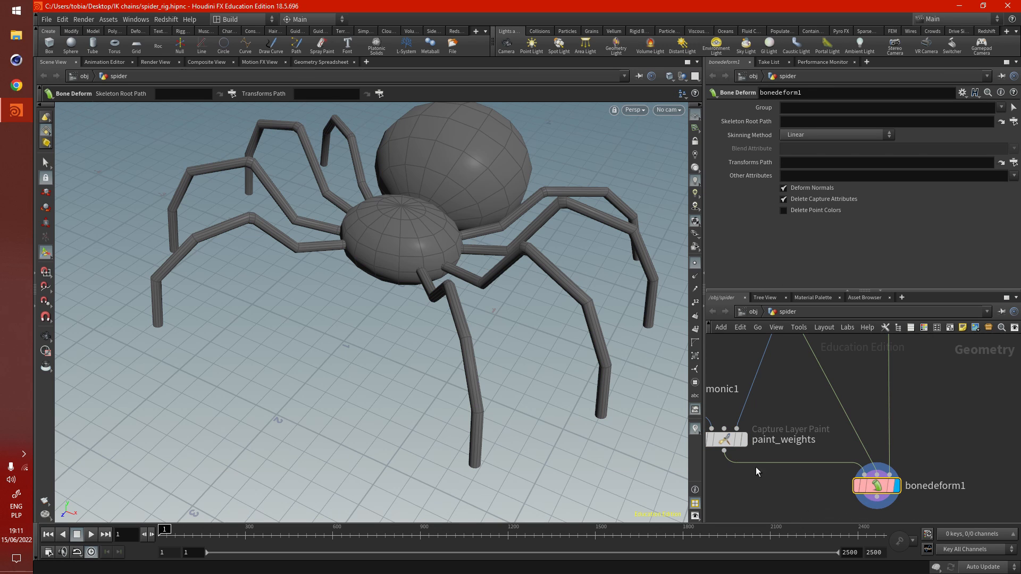
# - Move the leg1_6_L tip about 1.67 units in X using rigpose_for_leg_tips to test the mesh deformation
pyautogui.scroll(-5, 789, 485)
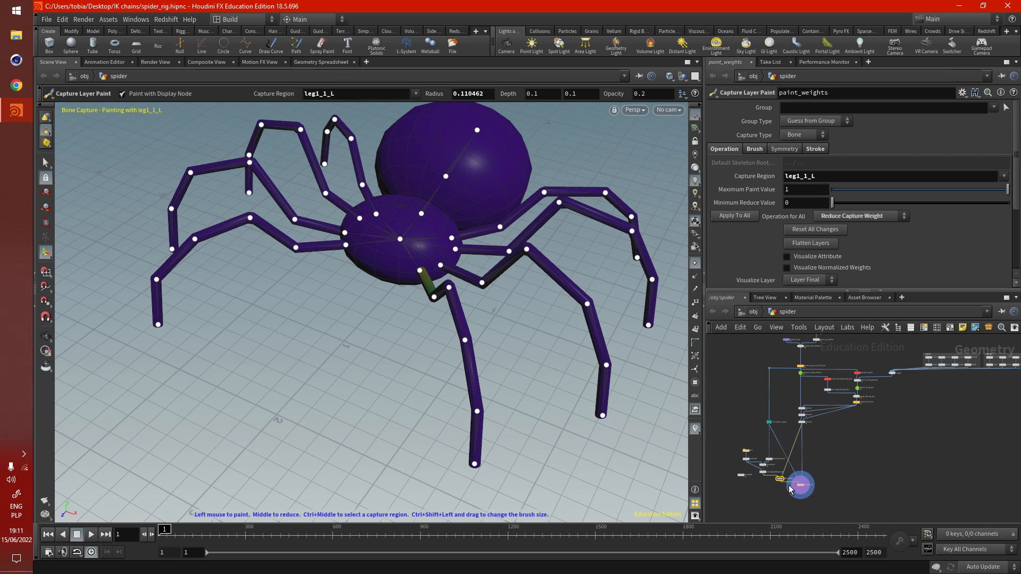
pyautogui.scroll(4, 855, 378)
pyautogui.click(860, 388)
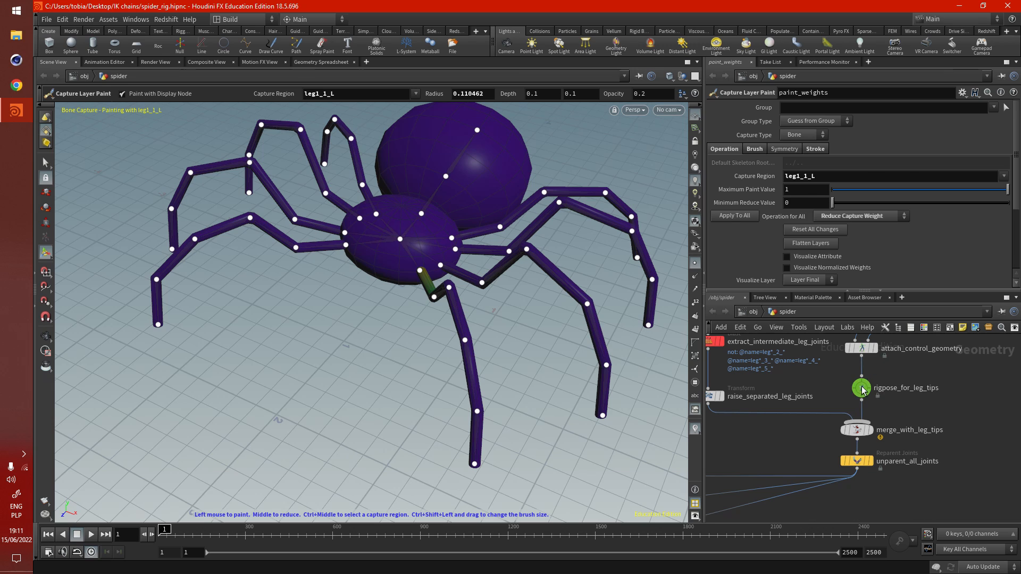
pyautogui.moveTo(479, 439); pyautogui.dragTo(498, 286)
# - Select paint_weights and examine the leg1_1_L capture weights on the spider's bent front leg from several angles
pyautogui.scroll(-5, 936, 359)
pyautogui.scroll(6, 819, 487)
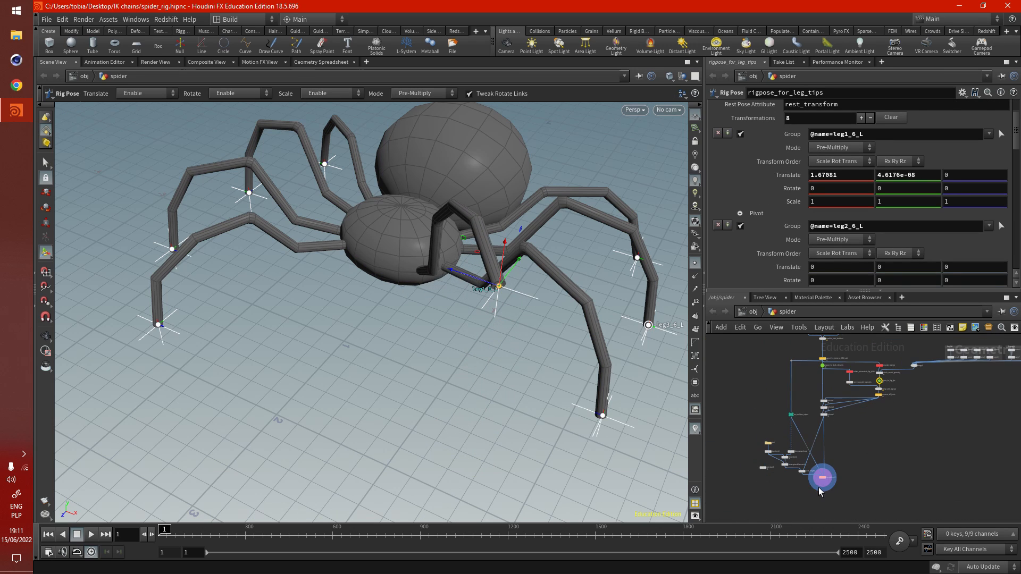
pyautogui.click(789, 456)
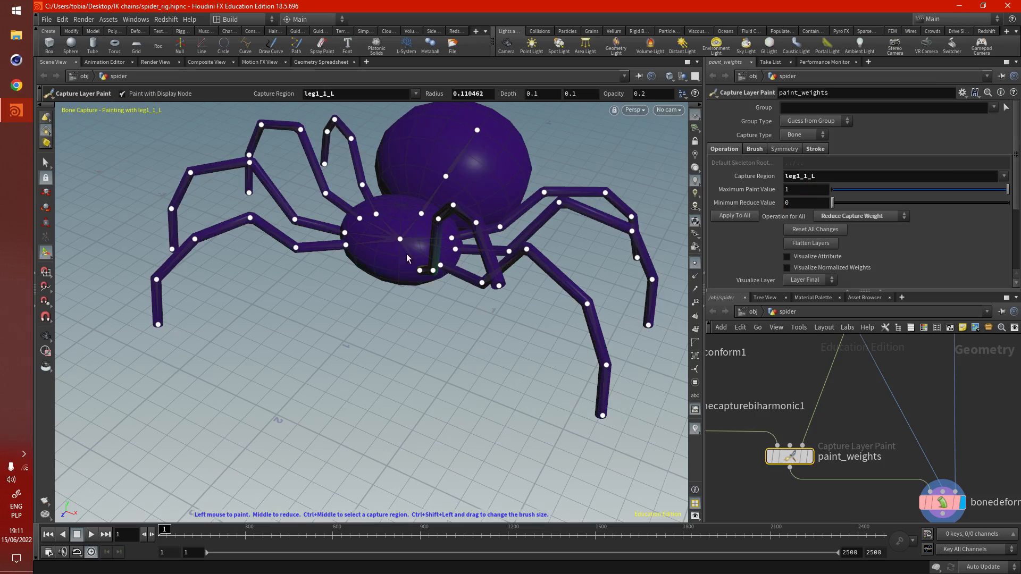
pyautogui.moveTo(408, 256)
pyautogui.keyDown('alt'); pyautogui.mouseDown()
pyautogui.moveTo(367, 237)
pyautogui.moveTo(359, 273)
pyautogui.moveTo(490, 246)
pyautogui.mouseUp(); pyautogui.keyUp('alt')
pyautogui.keyDown('alt'); pyautogui.moveTo(417, 239); pyautogui.dragTo(590, 248, button='right'); pyautogui.keyUp('alt')
pyautogui.moveTo(426, 280)
pyautogui.keyDown('alt'); pyautogui.mouseDown()
pyautogui.moveTo(274, 278)
pyautogui.moveTo(410, 291)
pyautogui.moveTo(461, 286)
pyautogui.moveTo(383, 260)
pyautogui.moveTo(483, 271)
pyautogui.mouseUp(); pyautogui.keyUp('alt')
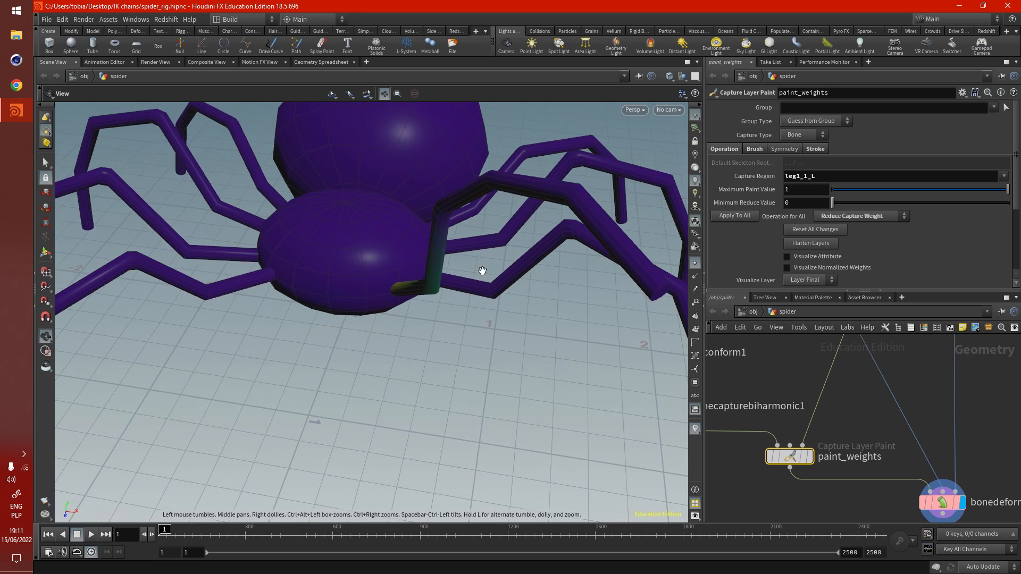
pyautogui.keyDown('alt'); pyautogui.moveTo(483, 271); pyautogui.dragTo(425, 271, button='right'); pyautogui.keyUp('alt')
pyautogui.scroll(2, 812, 485)
pyautogui.scroll(-5, 804, 486)
pyautogui.scroll(-1, 858, 429)
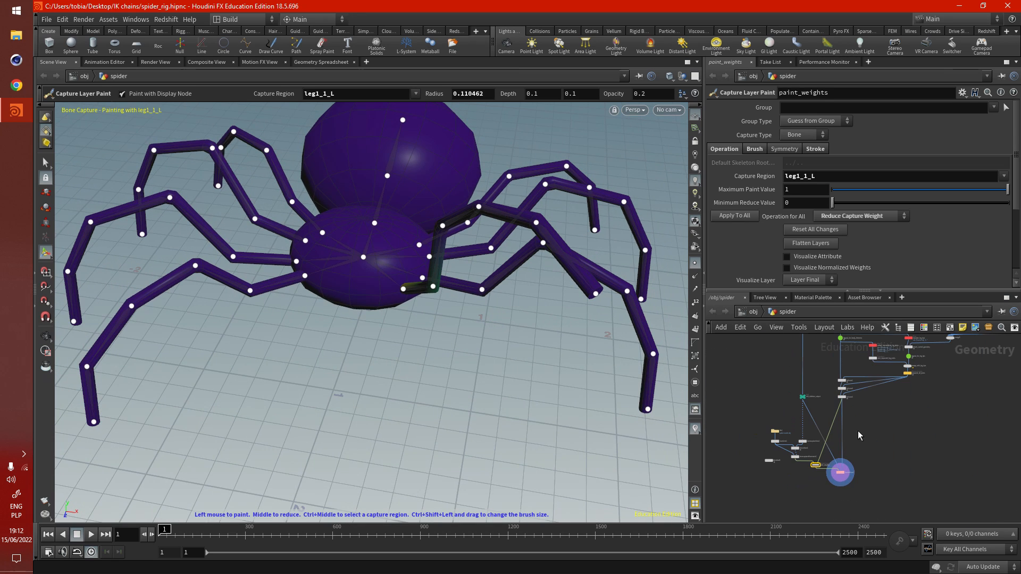
# - Undo the leg1_6_L tip move made with rigpose_for_leg_tips
pyautogui.hotkey('ctrl', 'z')
pyautogui.hotkey('ctrl', 'z')
pyautogui.press('Escape')
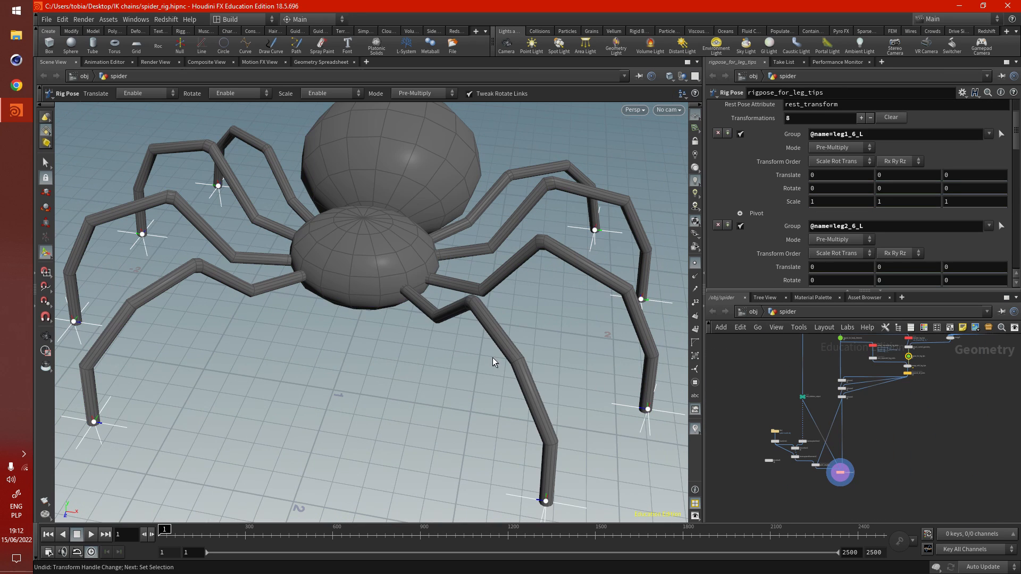
pyautogui.moveTo(492, 357); pyautogui.dragTo(420, 339)
pyautogui.keyDown('alt'); pyautogui.moveTo(421, 339); pyautogui.dragTo(362, 349, button='middle'); pyautogui.keyUp('alt')
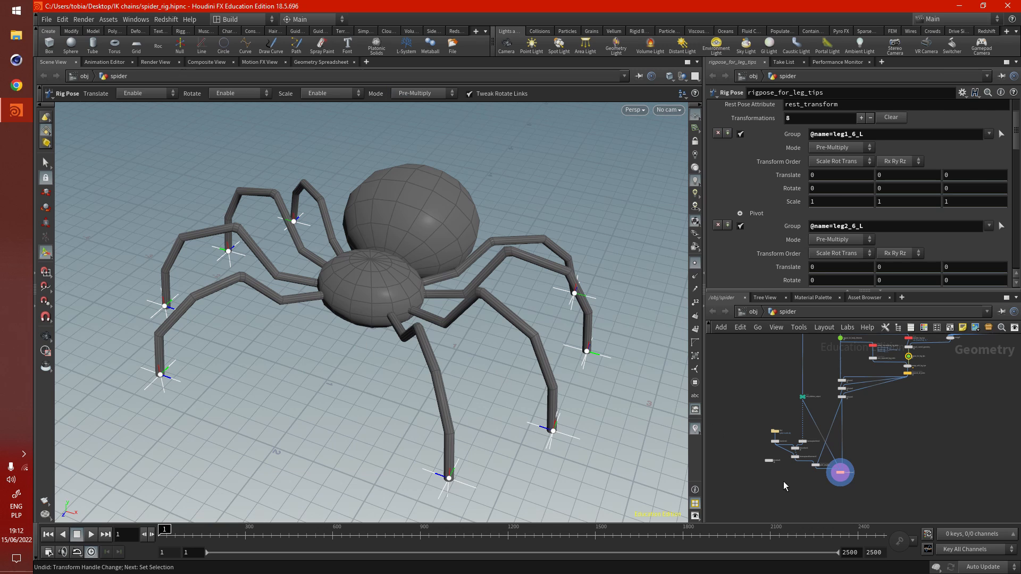
# - Select every node in the spider network and start a new digital asset from the selection
pyautogui.scroll(4, 838, 473)
pyautogui.scroll(2, 849, 477)
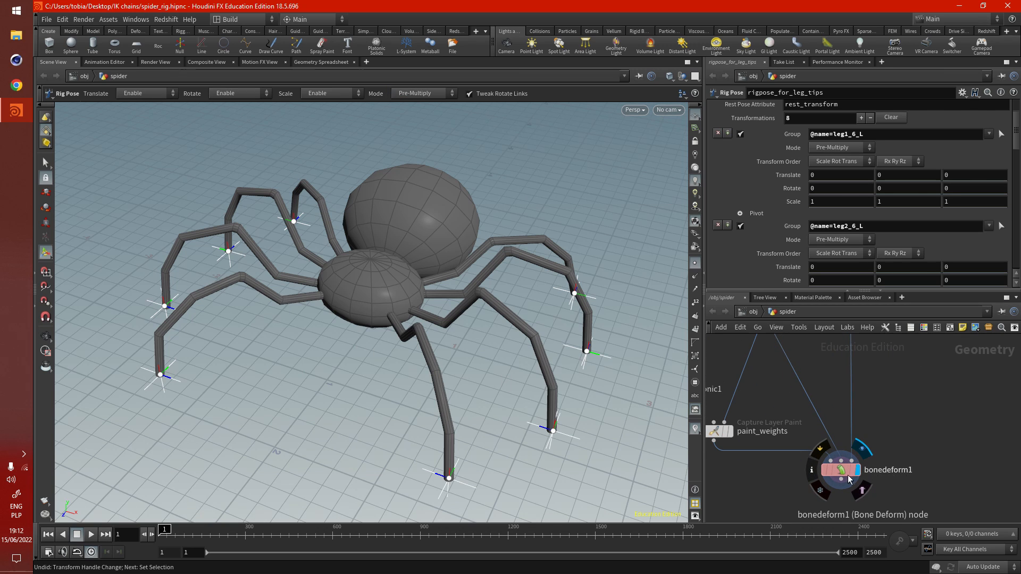
pyautogui.scroll(-6, 848, 478)
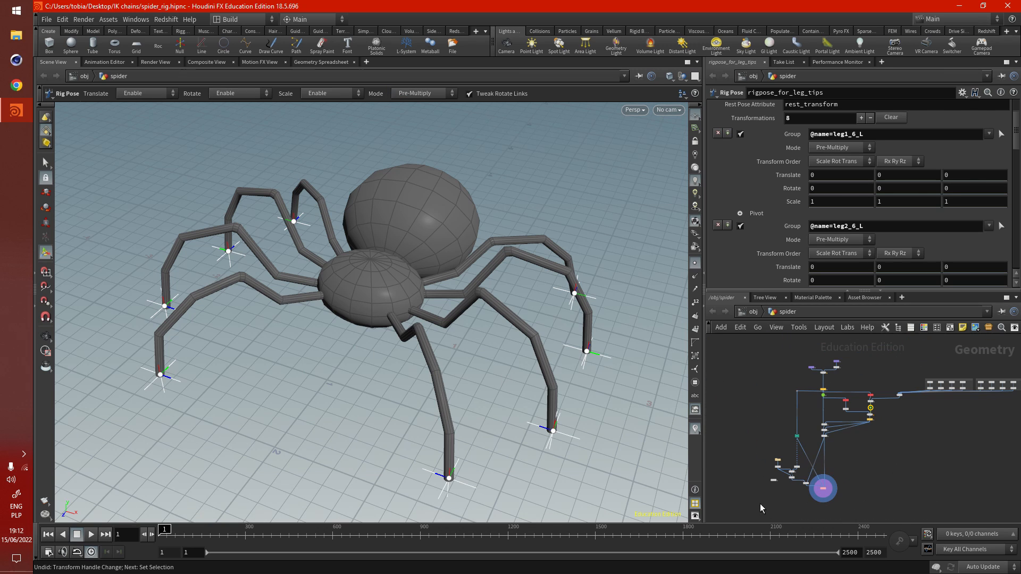
pyautogui.moveTo(734, 466); pyautogui.dragTo(709, 468, button='middle')
pyautogui.moveTo(730, 511); pyautogui.dragTo(943, 388)
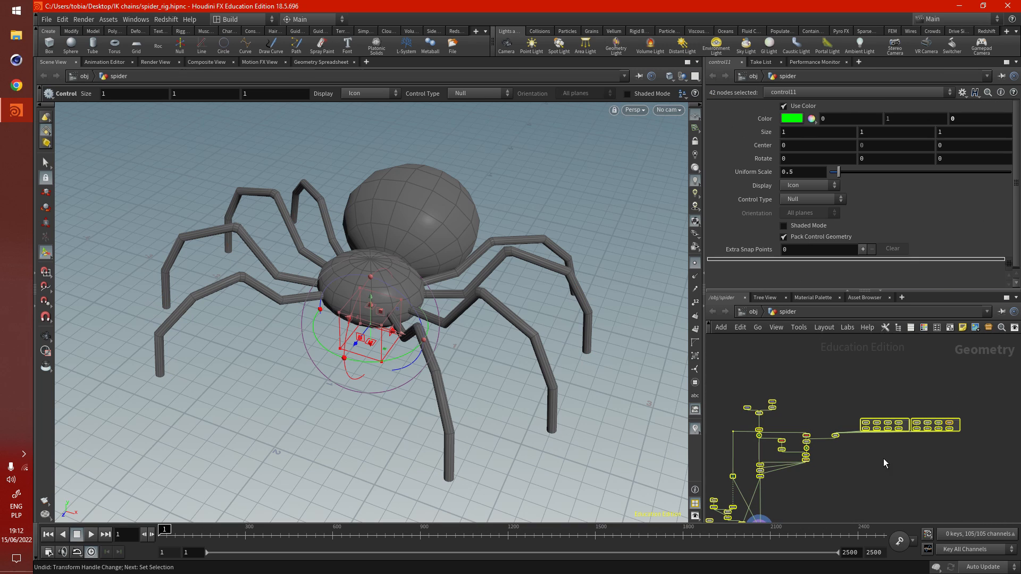
pyautogui.moveTo(850, 468); pyautogui.dragTo(892, 419, button='middle')
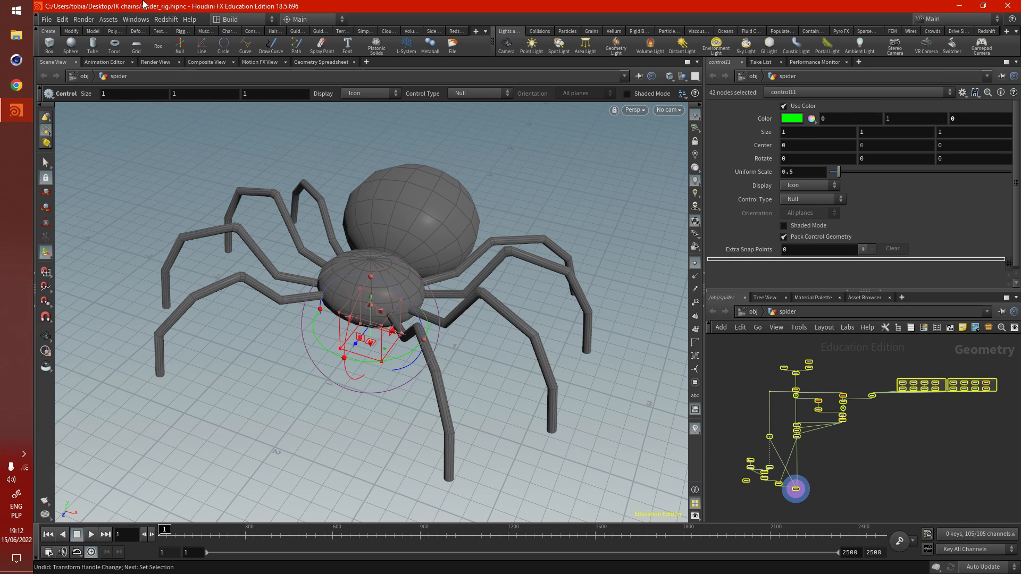
pyautogui.click(108, 20)
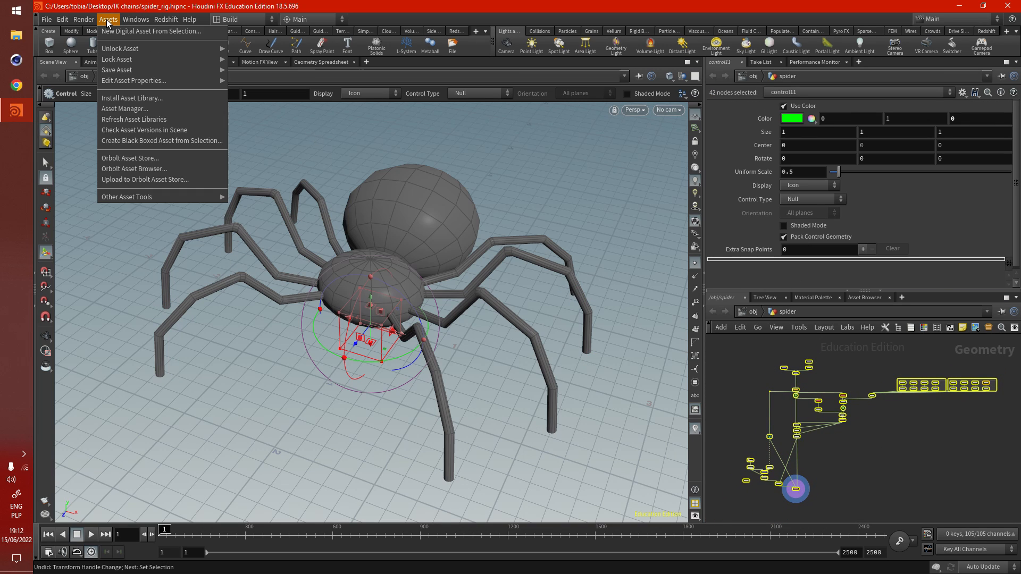
pyautogui.click(146, 32)
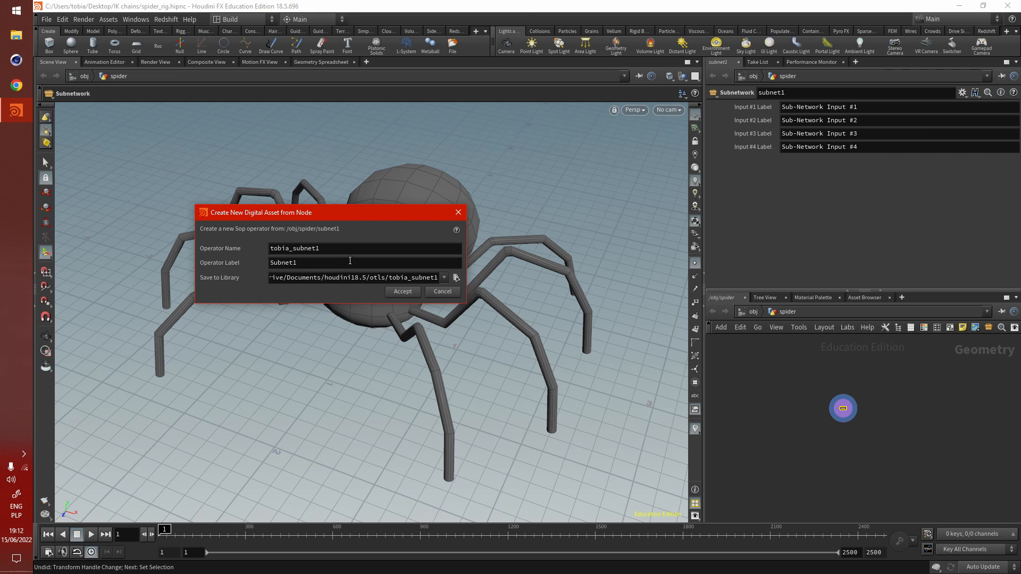
# - Set the asset's library file to spider_rigged.hdanc on the Desktop and create the digital asset
pyautogui.hotkey('alt', 'z')
pyautogui.hotkey('alt', 'z')
pyautogui.moveTo(330, 209); pyautogui.dragTo(379, 200)
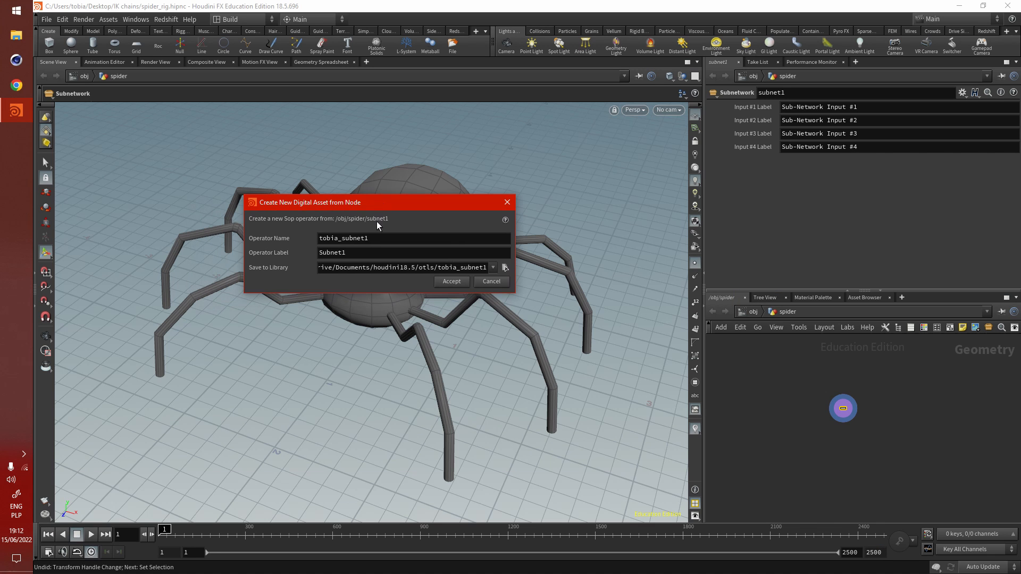
pyautogui.click(505, 268)
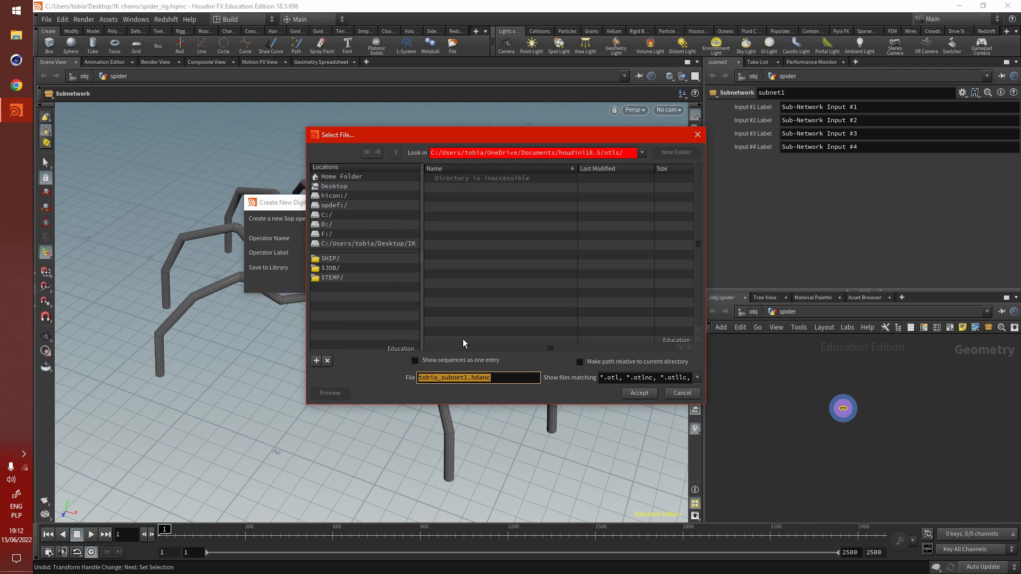
pyautogui.click(335, 187)
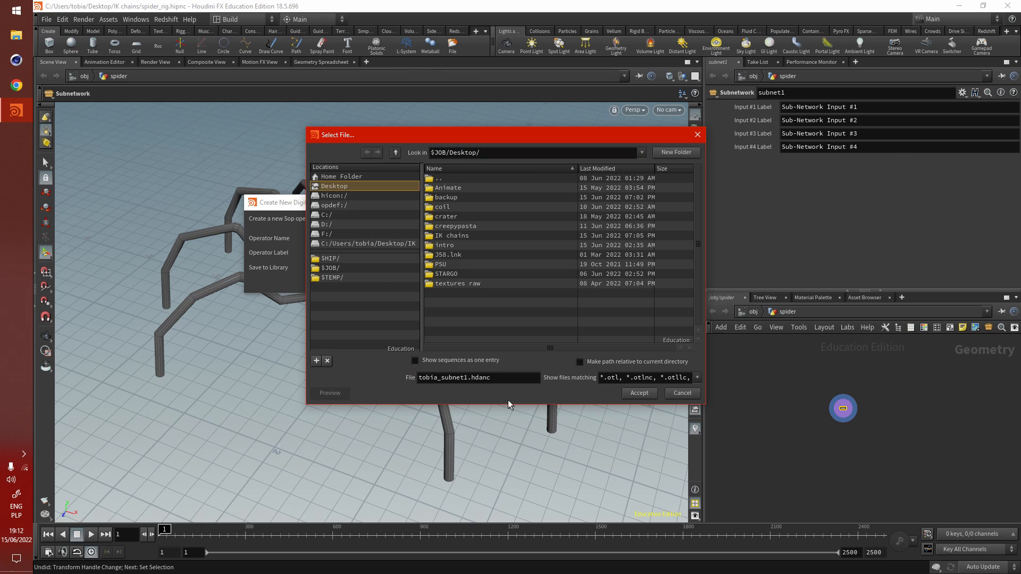
pyautogui.moveTo(458, 383); pyautogui.dragTo(373, 377)
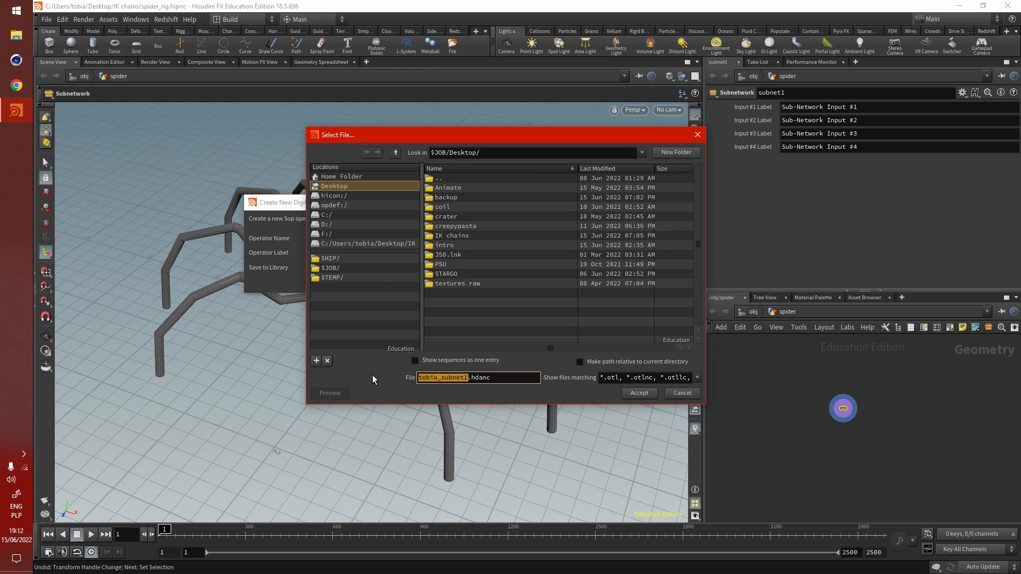
pyautogui.write('spider_rigged')
pyautogui.click(638, 393)
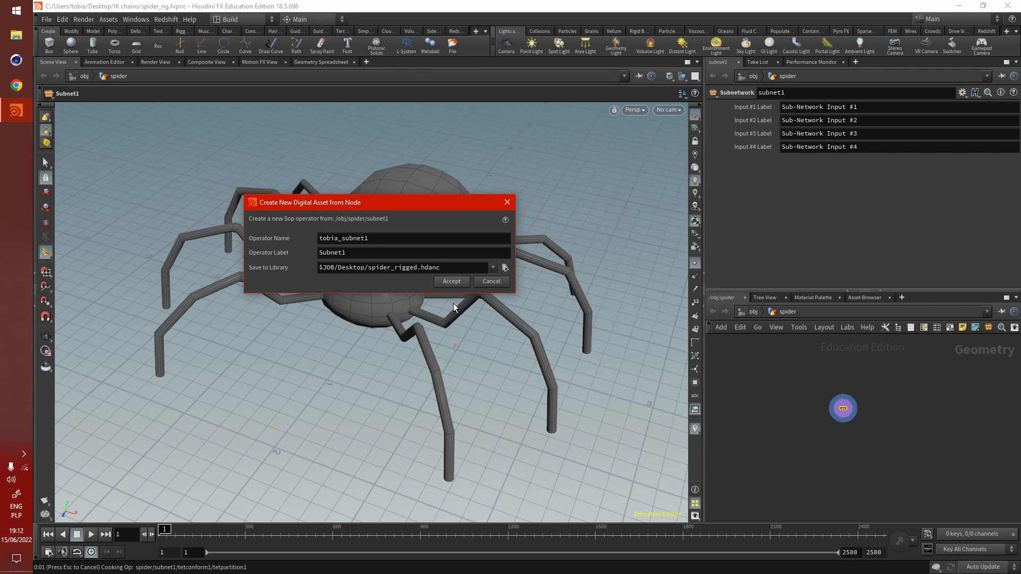
pyautogui.press('Return')
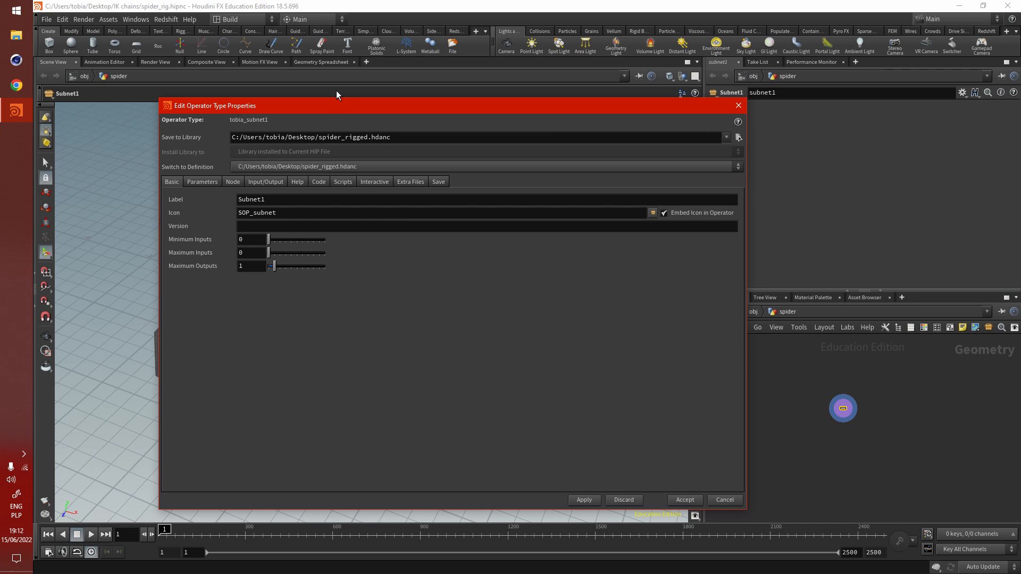
# - Set the default state in the asset's node properties to kinefx__rigpose
pyautogui.moveTo(343, 107); pyautogui.dragTo(278, 107)
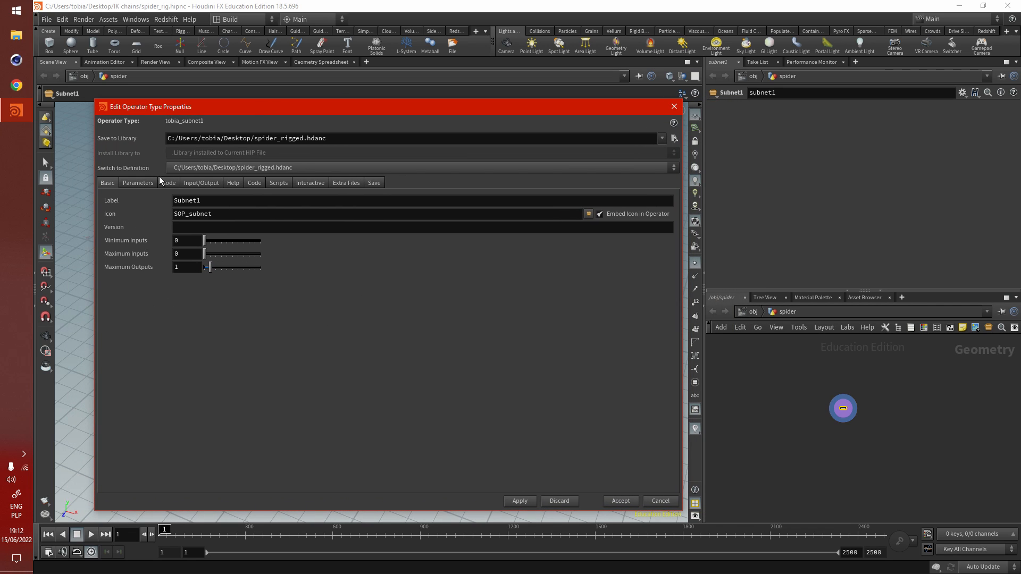
pyautogui.click(168, 184)
pyautogui.click(198, 282)
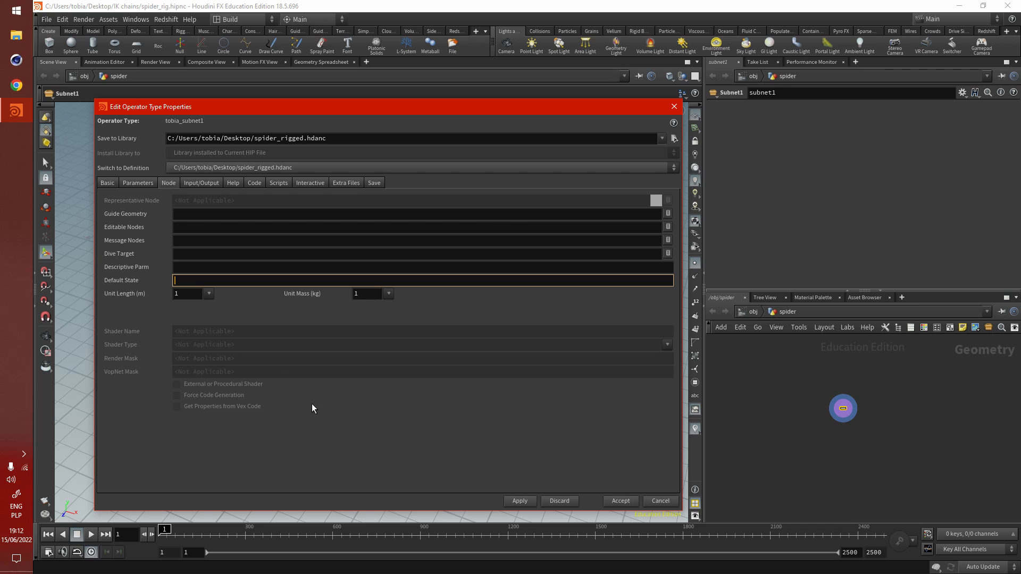
pyautogui.write('kinefx__rigpose')
pyautogui.moveTo(366, 115); pyautogui.dragTo(337, 114)
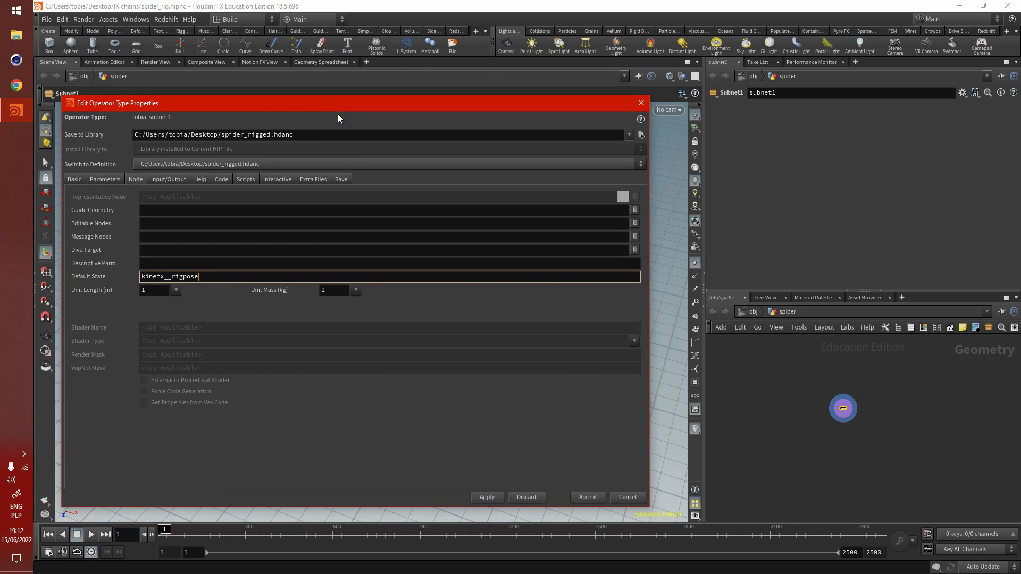
pyautogui.scroll(6, 828, 413)
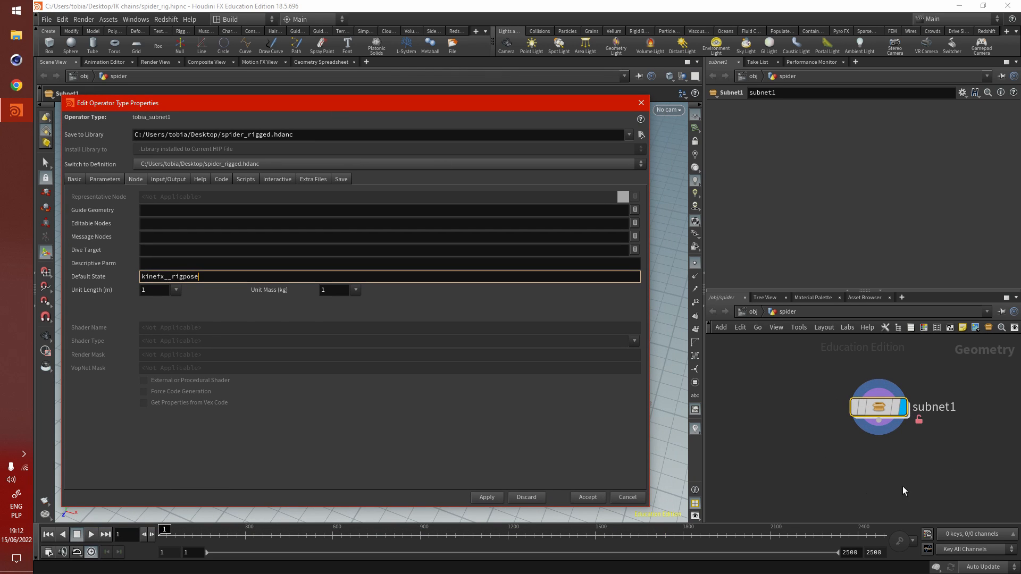
pyautogui.moveTo(847, 383); pyautogui.dragTo(779, 417, button='middle')
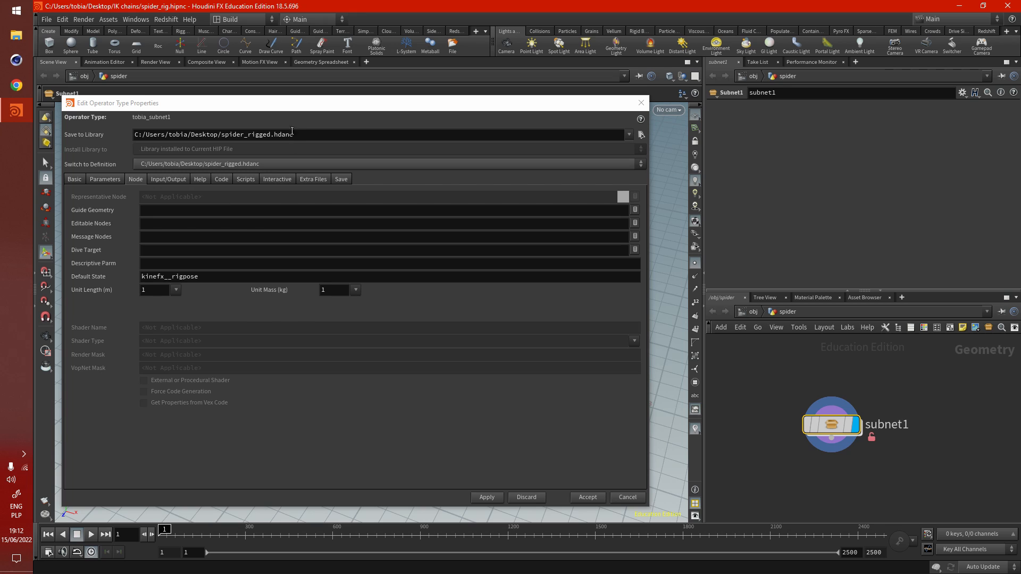
# - Choose spider model.obj from the IK chains models folder as the extra file for the asset
pyautogui.moveTo(301, 108); pyautogui.dragTo(329, 118)
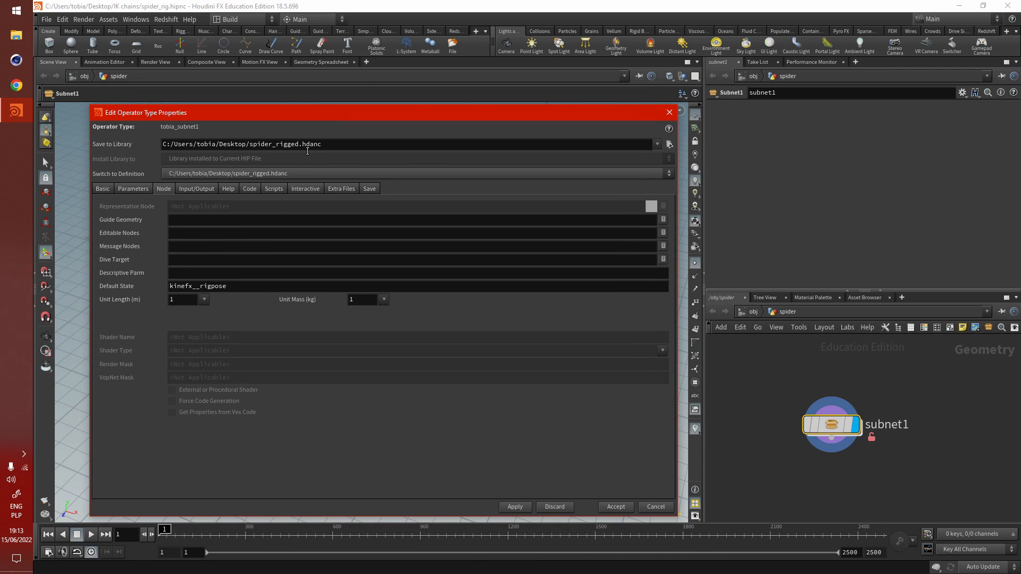
pyautogui.click(326, 189)
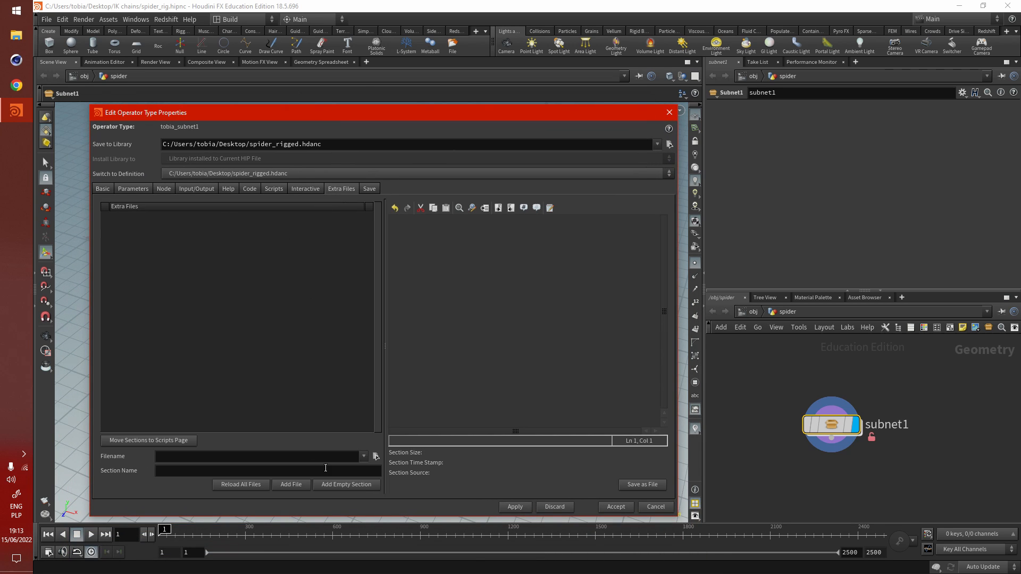
pyautogui.click(16, 36)
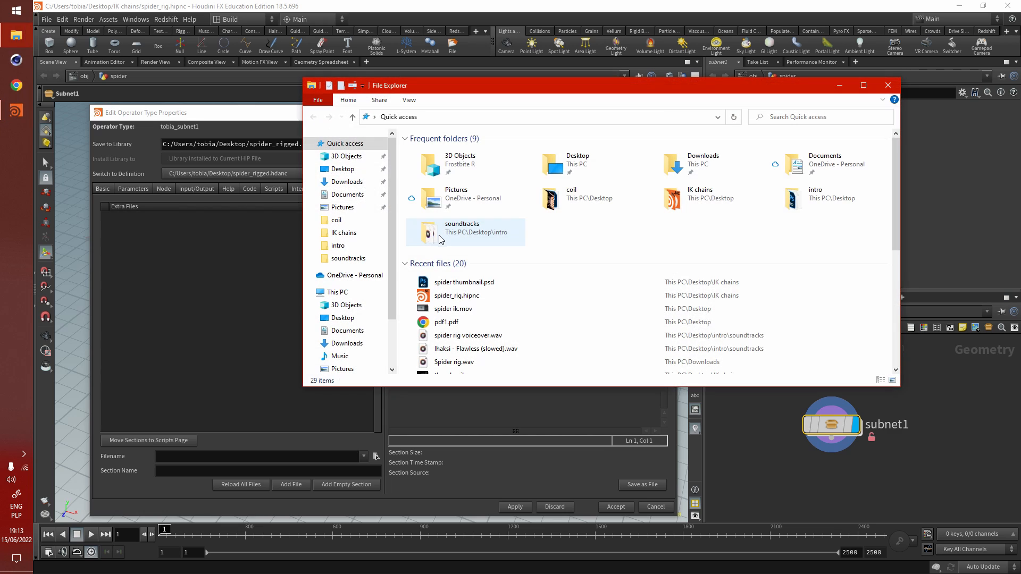
pyautogui.doubleClick(673, 198)
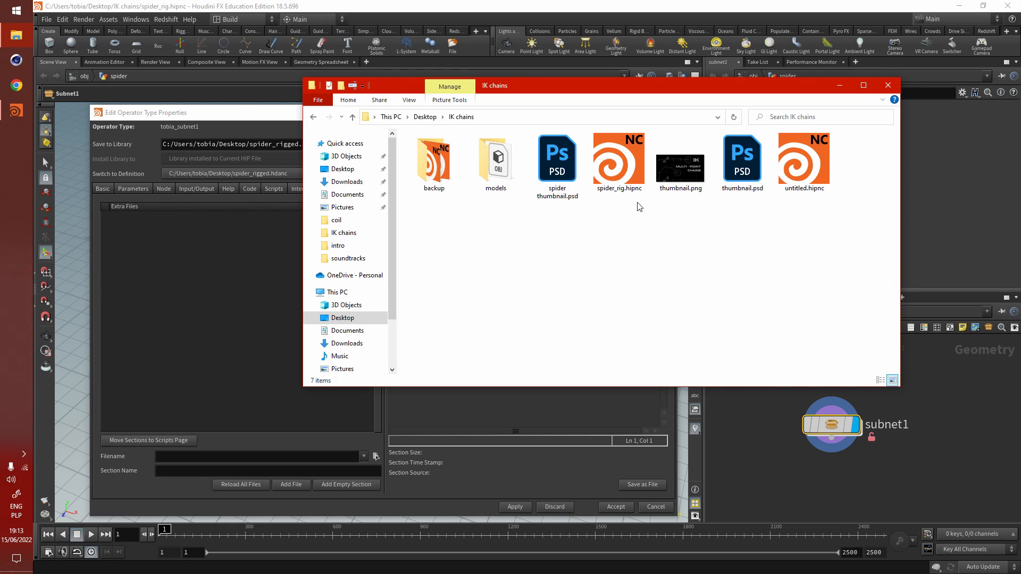
pyautogui.doubleClick(502, 175)
pyautogui.moveTo(434, 161); pyautogui.dragTo(323, 456)
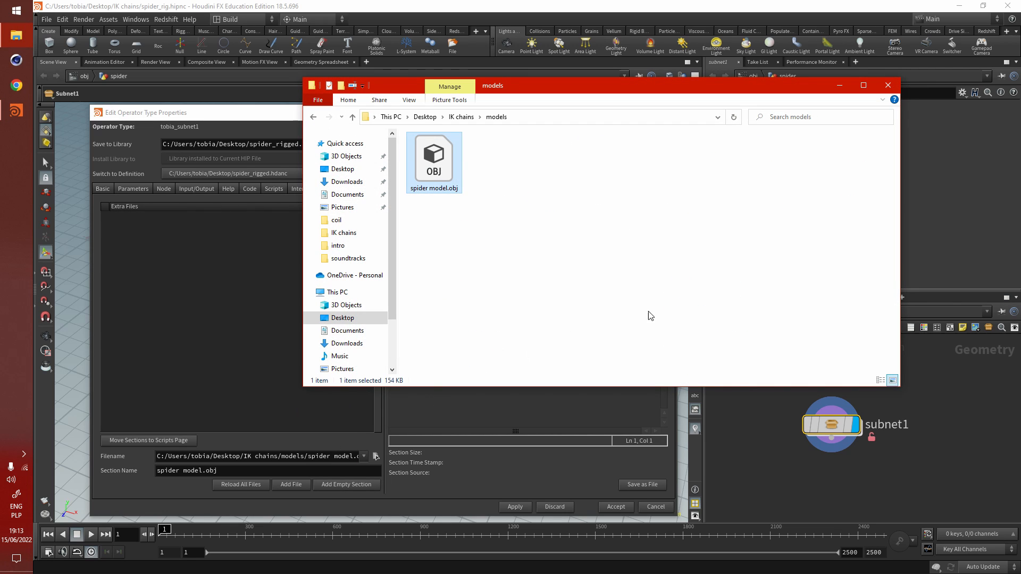
pyautogui.click(888, 87)
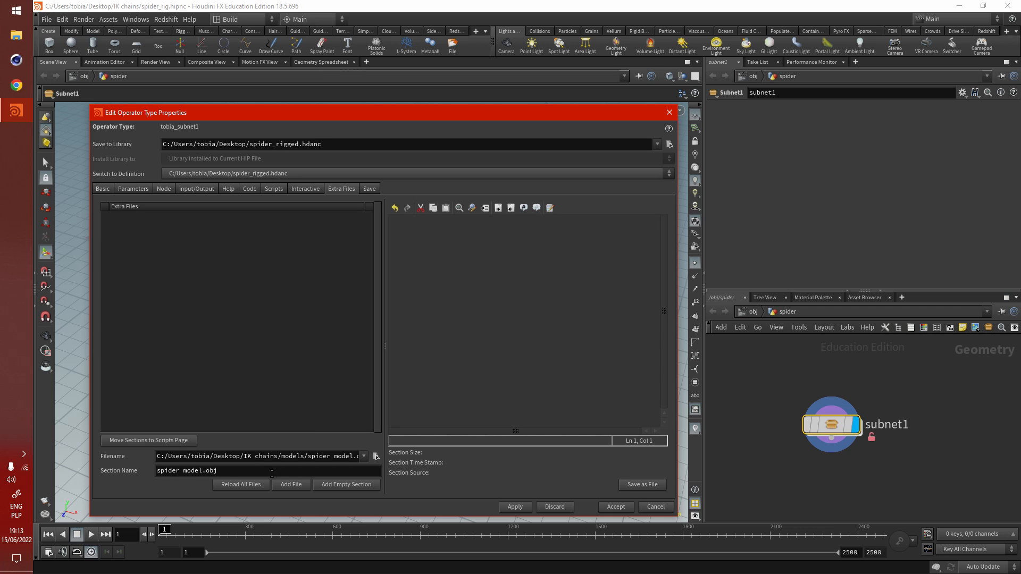
# - Add spider model.obj to the asset's extra files, then apply and accept the operator type properties
pyautogui.click(297, 486)
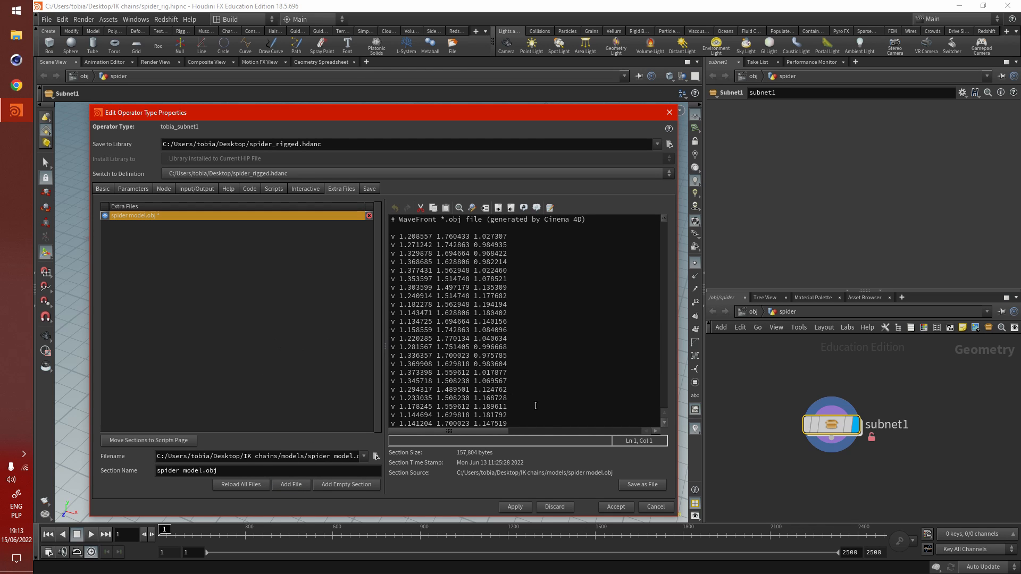
pyautogui.click(509, 508)
pyautogui.click(612, 507)
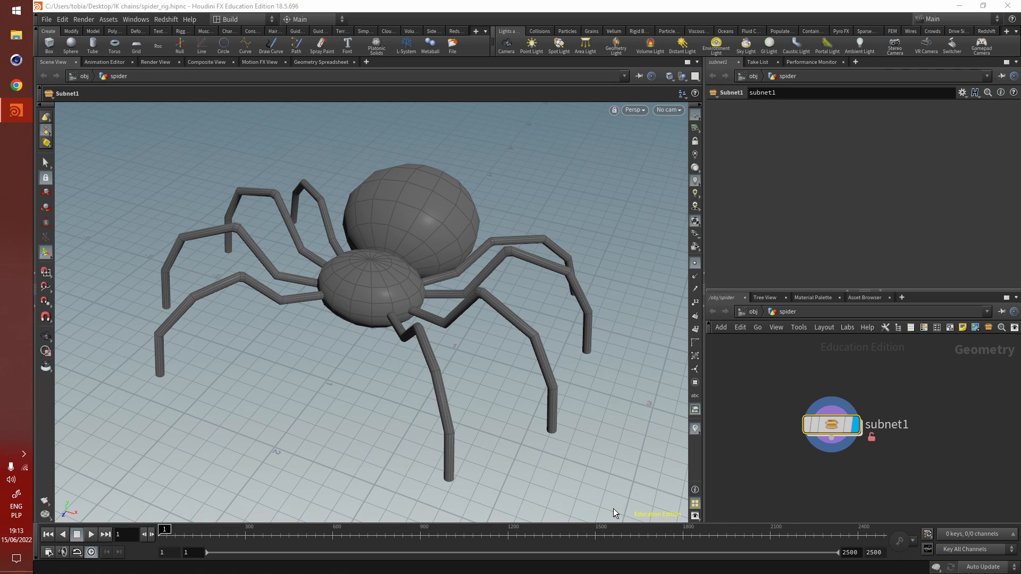
# - Inside subnet1, set the file1 node's geometry file to opdef:..?spider model.obj
pyautogui.moveTo(828, 429)
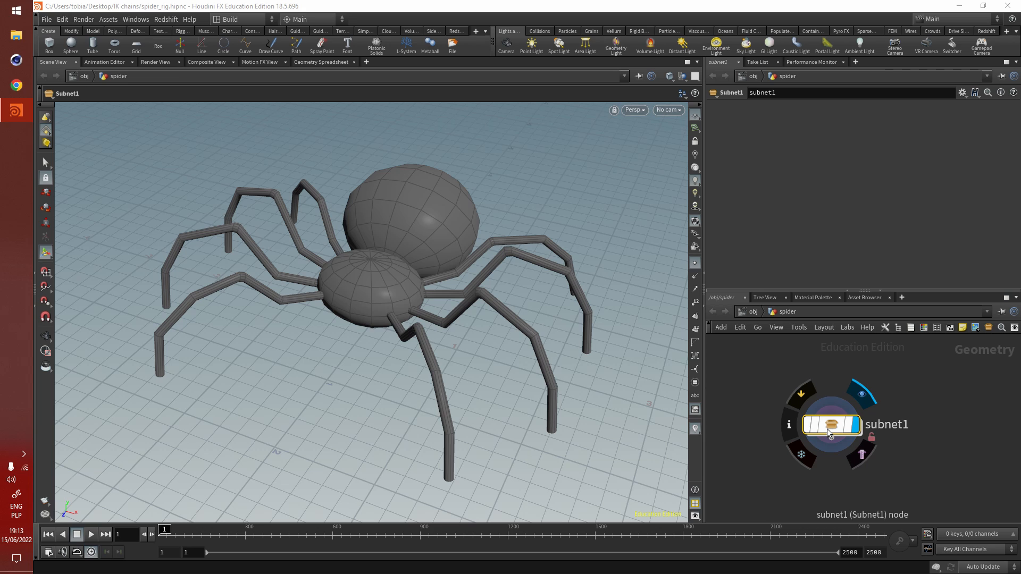
pyautogui.doubleClick(827, 429)
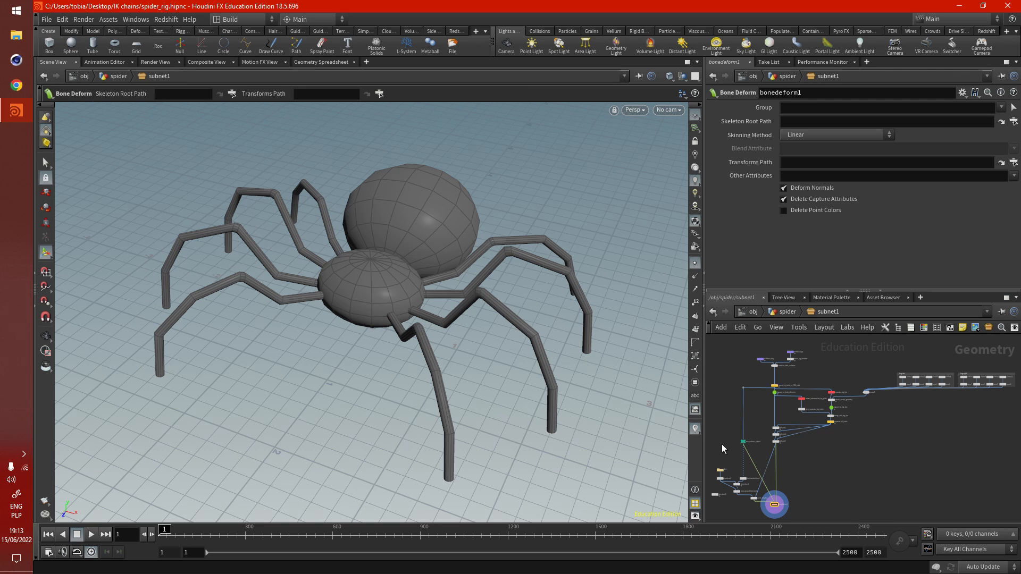
pyautogui.scroll(8, 723, 468)
pyautogui.scroll(-3, 860, 407)
pyautogui.scroll(5, 788, 432)
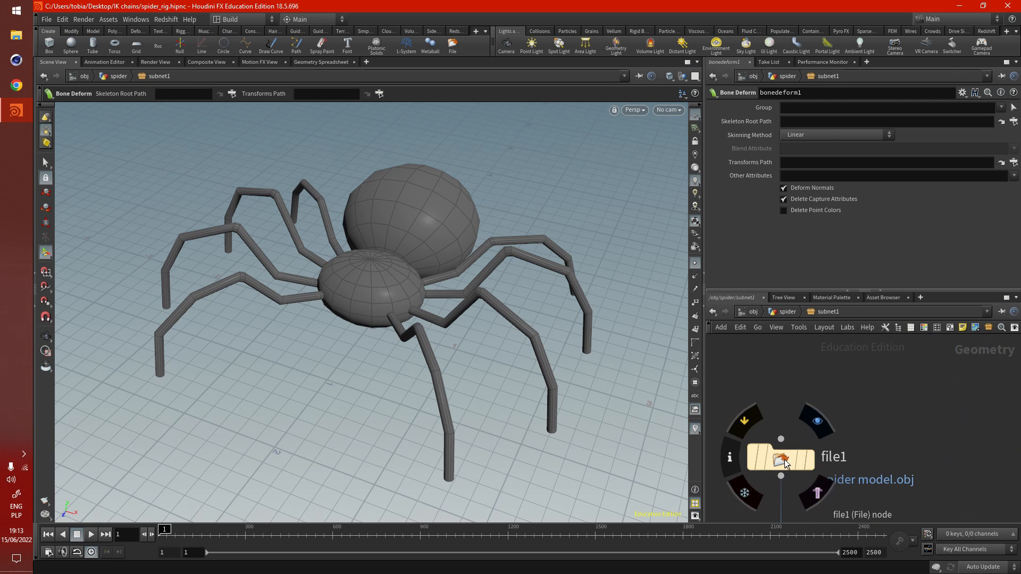
pyautogui.click(786, 464)
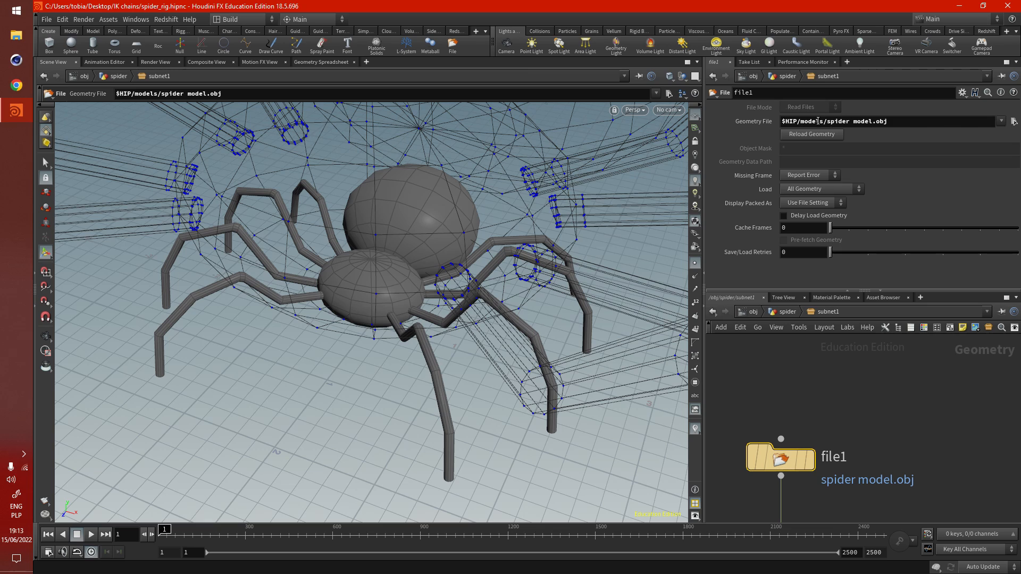
pyautogui.moveTo(824, 121); pyautogui.dragTo(769, 126)
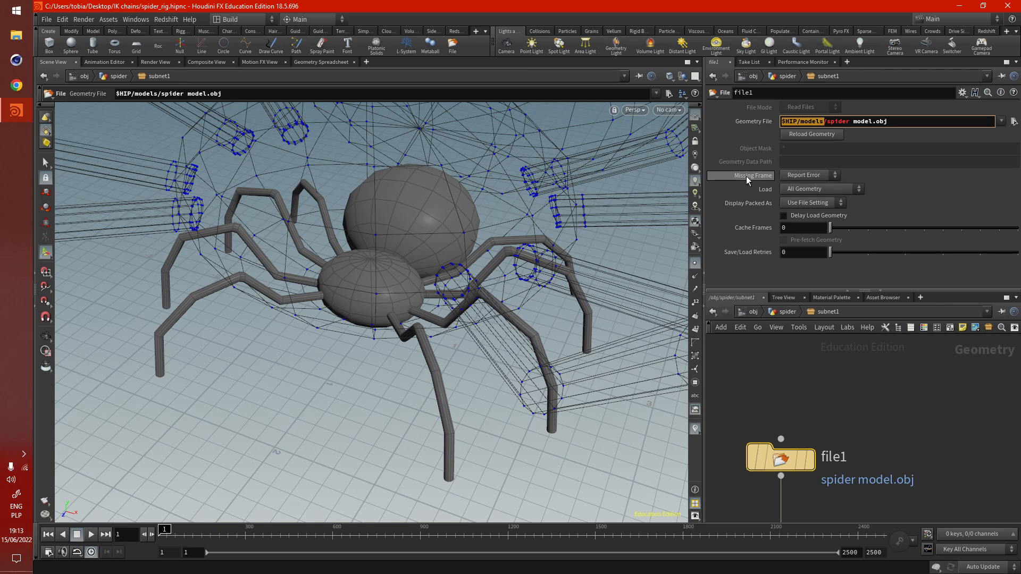
pyautogui.write('opdef:')
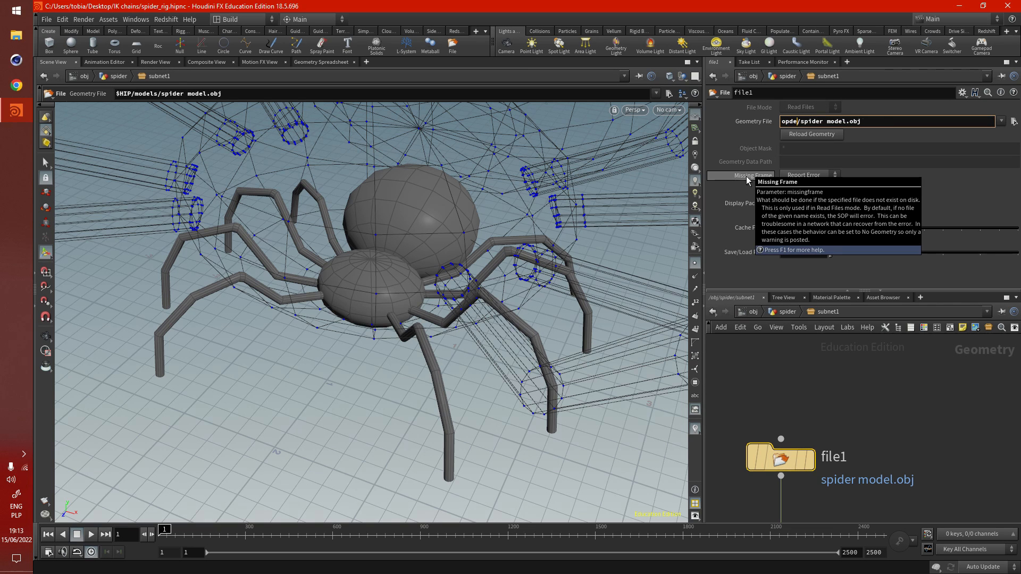
pyautogui.write('..?')
pyautogui.press('Delete')
pyautogui.press('Return')
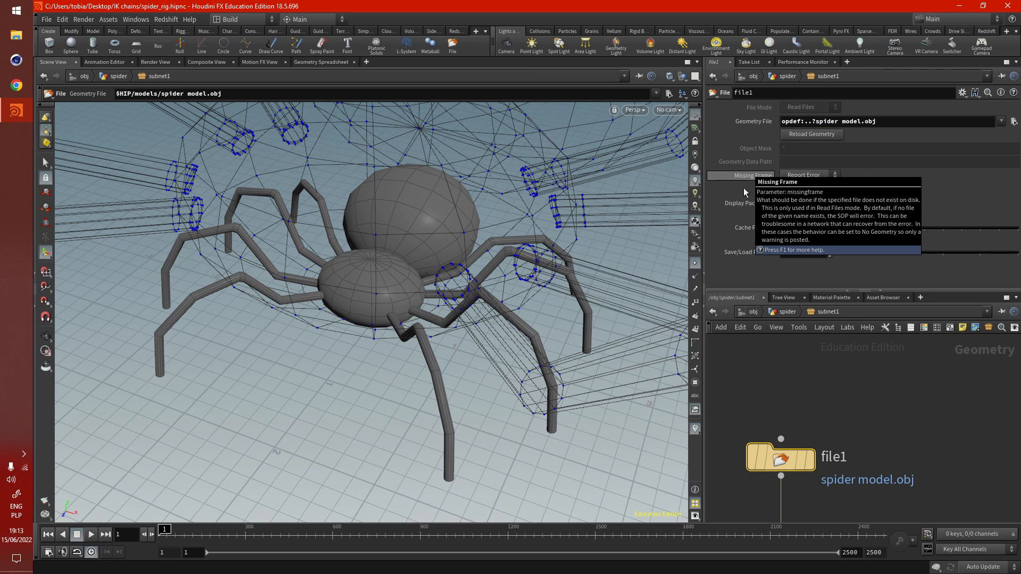
pyautogui.scroll(-5, 815, 401)
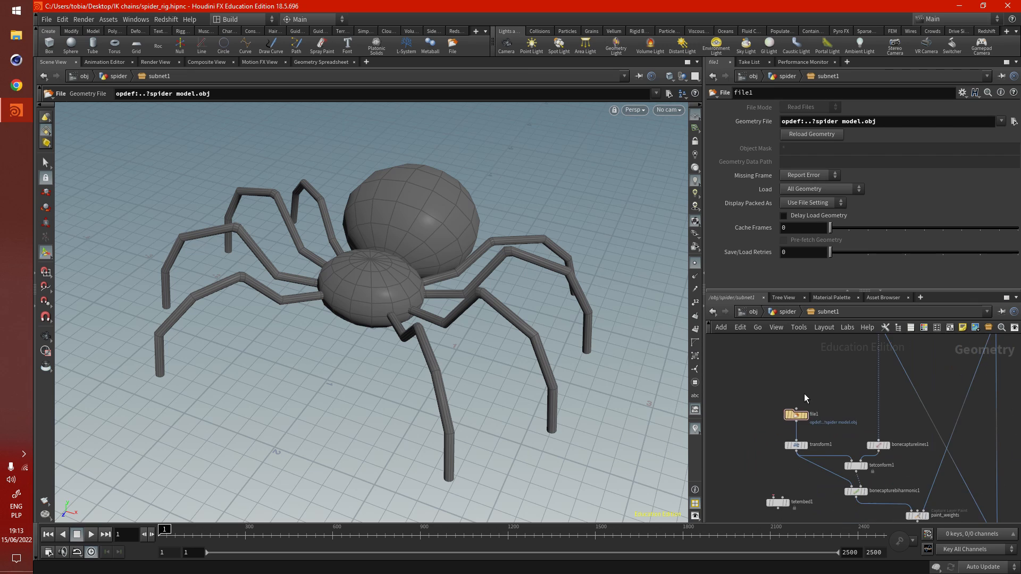
pyautogui.scroll(-3, 804, 393)
pyautogui.scroll(-1, 789, 470)
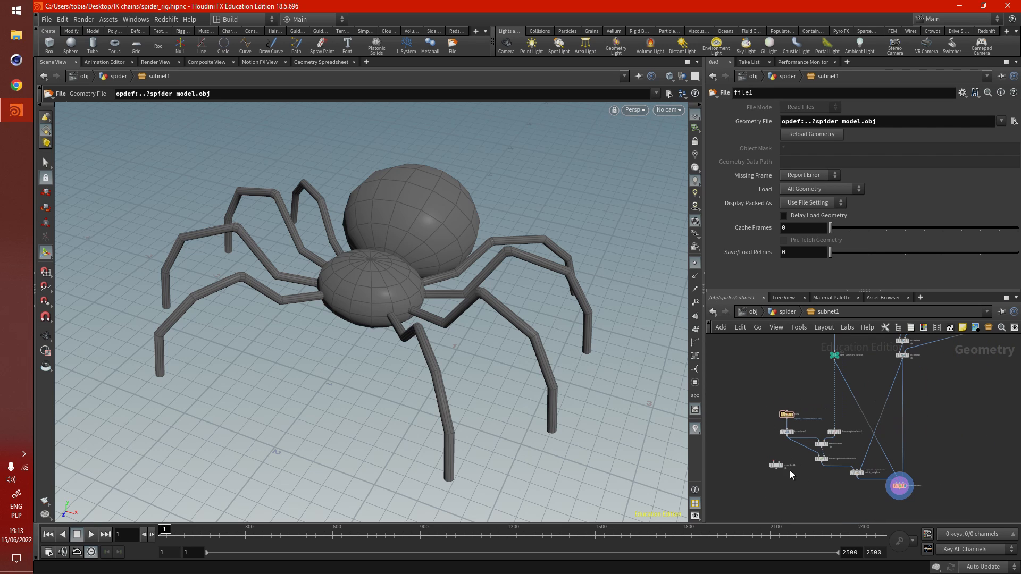
pyautogui.scroll(-5, 809, 494)
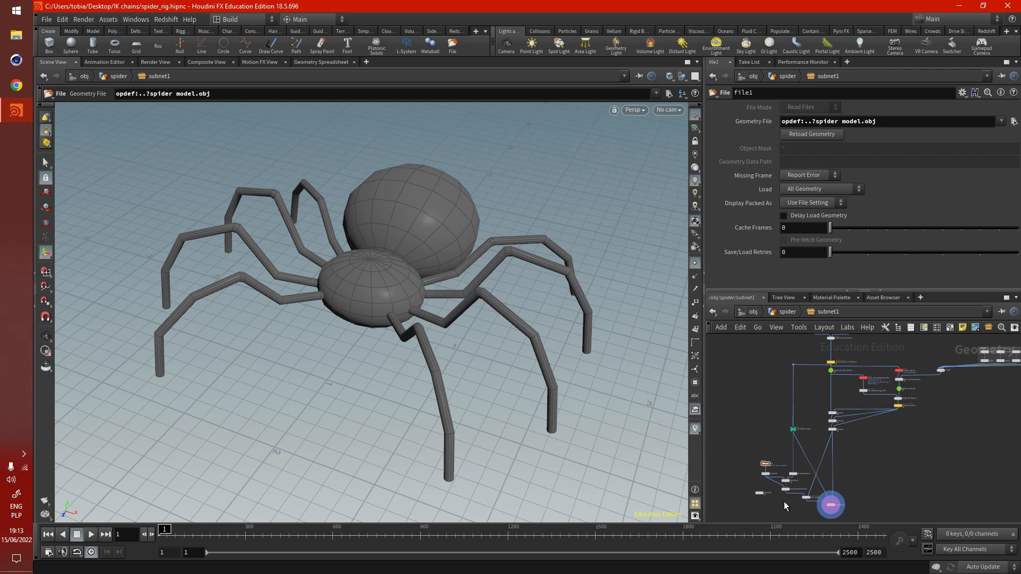
pyautogui.scroll(-3, 783, 502)
pyautogui.scroll(5, 768, 513)
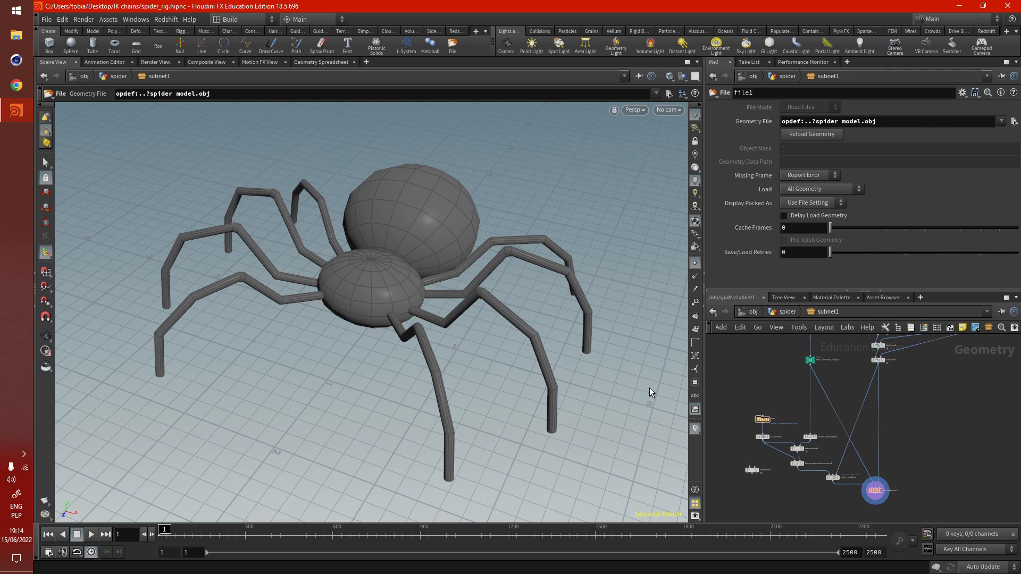
# - Return to the spider level and try posing the front leg by moving its leg1_6_L tip upward and sideways
pyautogui.press('u')
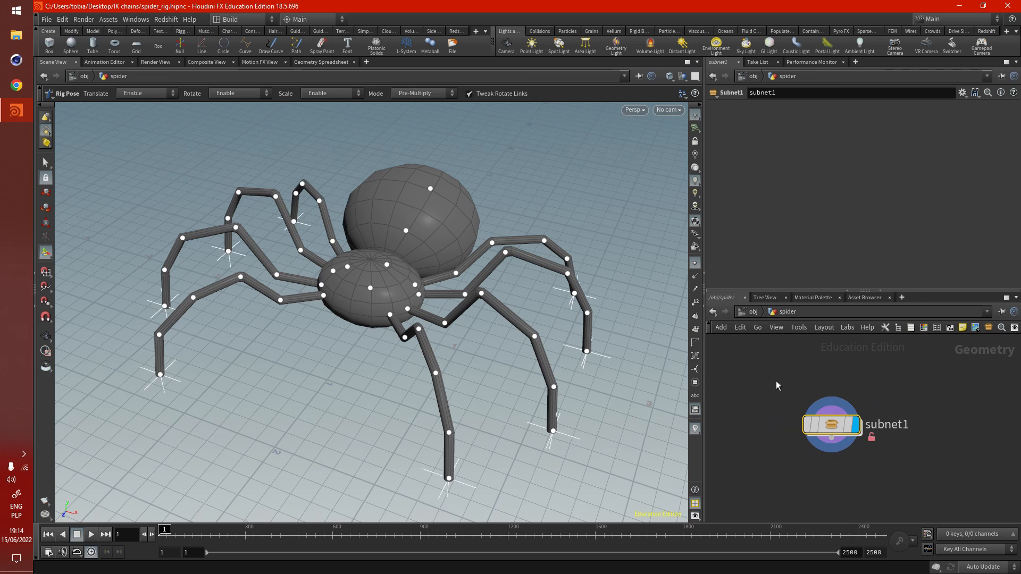
pyautogui.press('Escape')
pyautogui.moveTo(499, 452); pyautogui.dragTo(479, 374)
pyautogui.click(423, 440)
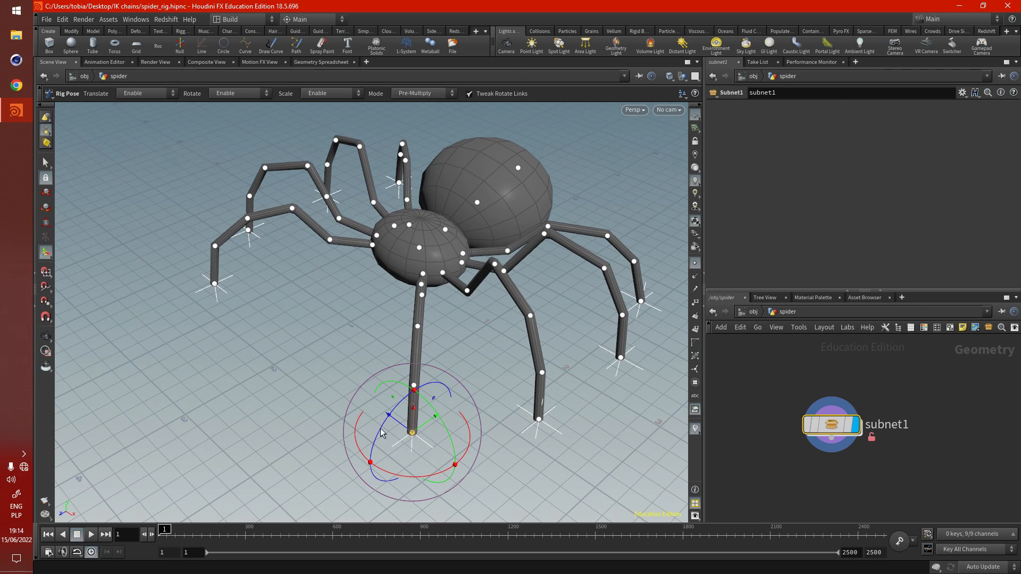
pyautogui.moveTo(413, 413); pyautogui.dragTo(418, 323)
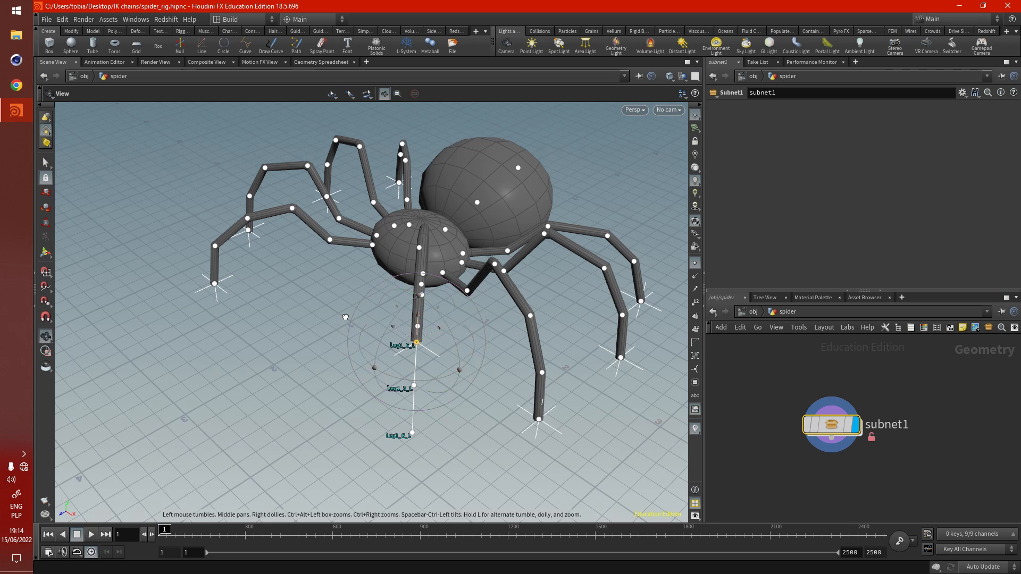
pyautogui.keyDown('alt'); pyautogui.moveTo(344, 318); pyautogui.dragTo(467, 347); pyautogui.keyUp('alt')
pyautogui.keyDown('alt'); pyautogui.moveTo(426, 407); pyautogui.dragTo(390, 409); pyautogui.keyUp('alt')
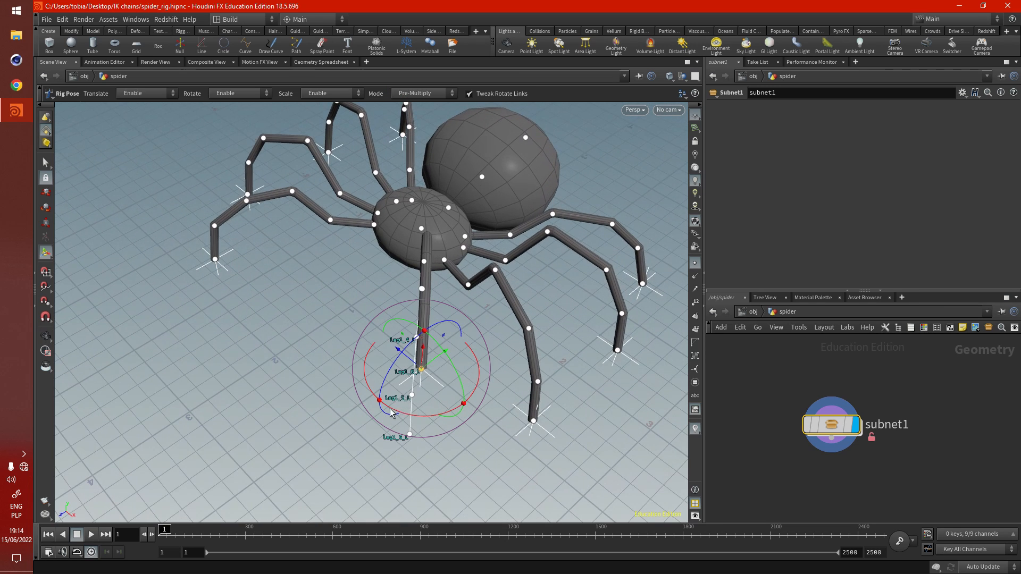
pyautogui.moveTo(429, 367); pyautogui.dragTo(480, 348)
# - Undo the test moves of the front leg's tip
pyautogui.hotkey('ctrl', 'z')
pyautogui.hotkey('ctrl', 'z')
pyautogui.hotkey('ctrl', 'z')
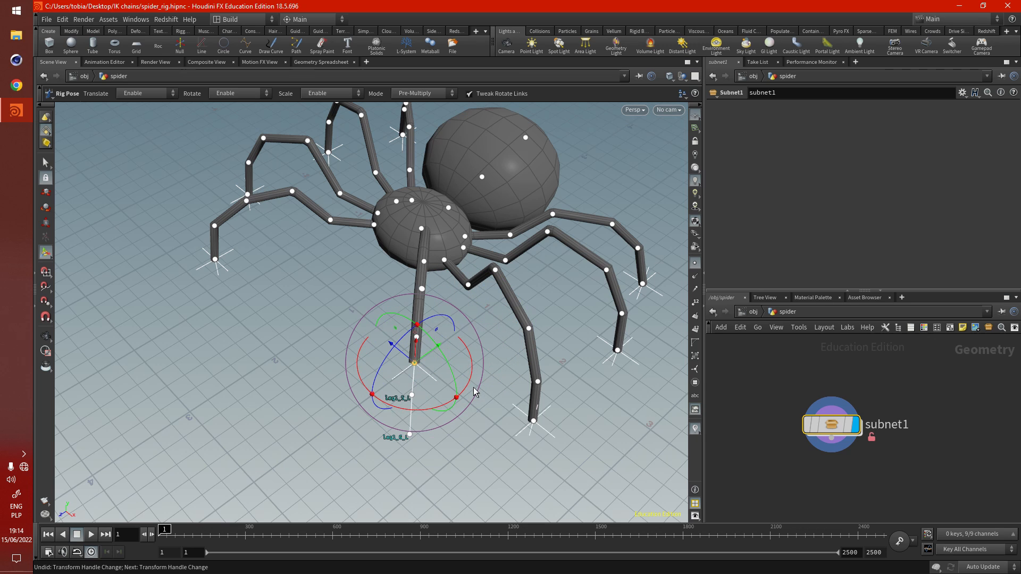
# - Enter subnet1 again and examine the transformation entries of the rigpose_for_body_elements node
pyautogui.doubleClick(832, 424)
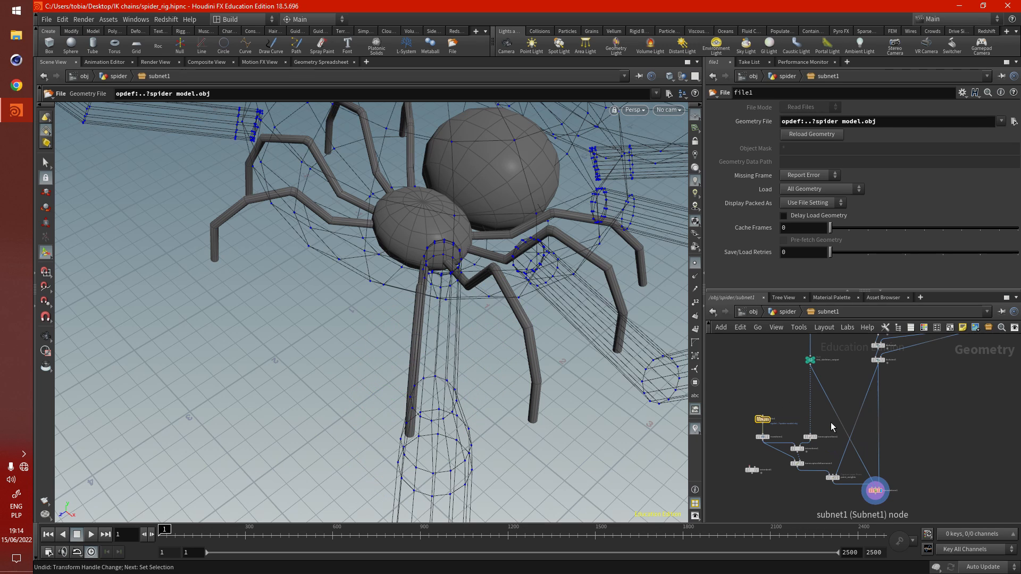
pyautogui.moveTo(762, 372); pyautogui.dragTo(743, 495, button='middle')
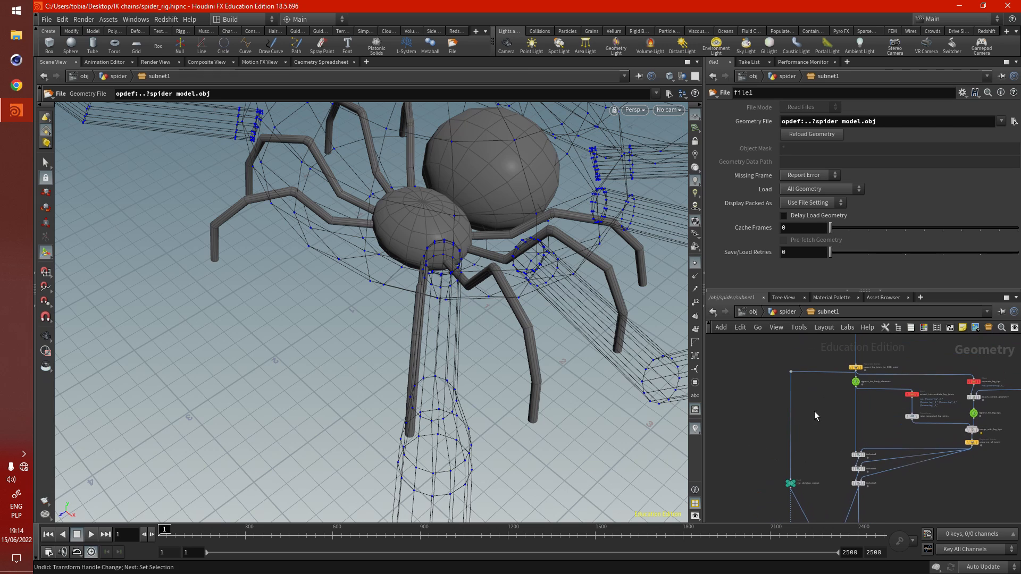
pyautogui.moveTo(824, 411); pyautogui.dragTo(805, 431, button='middle')
pyautogui.scroll(3, 849, 416)
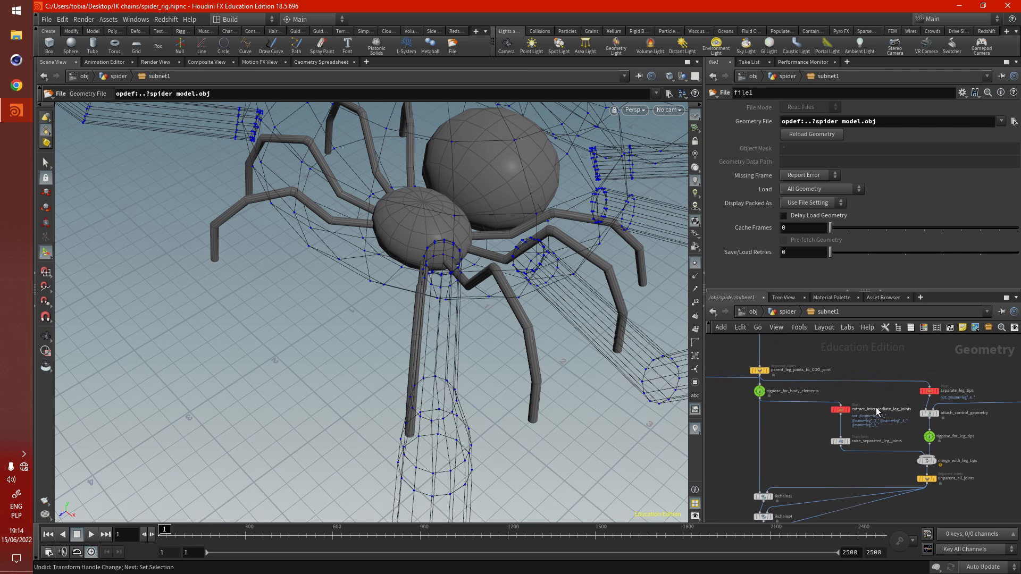
pyautogui.click(759, 391)
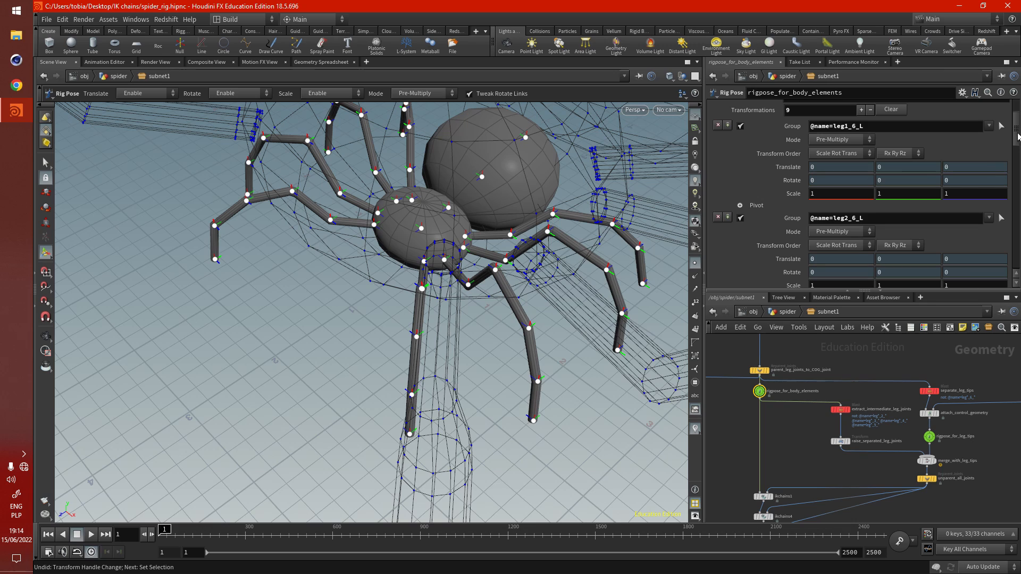
pyautogui.moveTo(1017, 134); pyautogui.dragTo(1010, 148)
pyautogui.scroll(2, 778, 194)
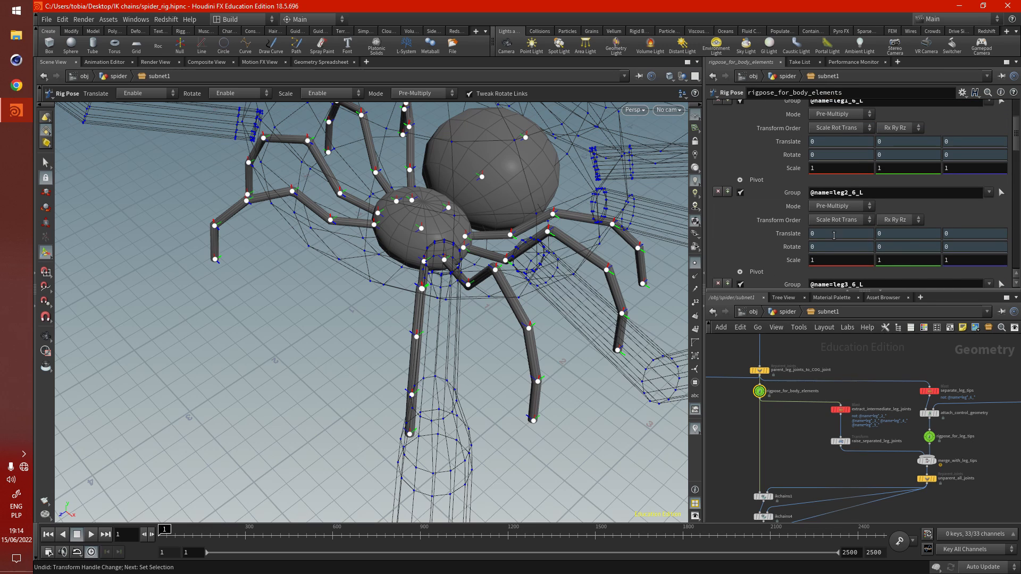
pyautogui.scroll(4, 771, 245)
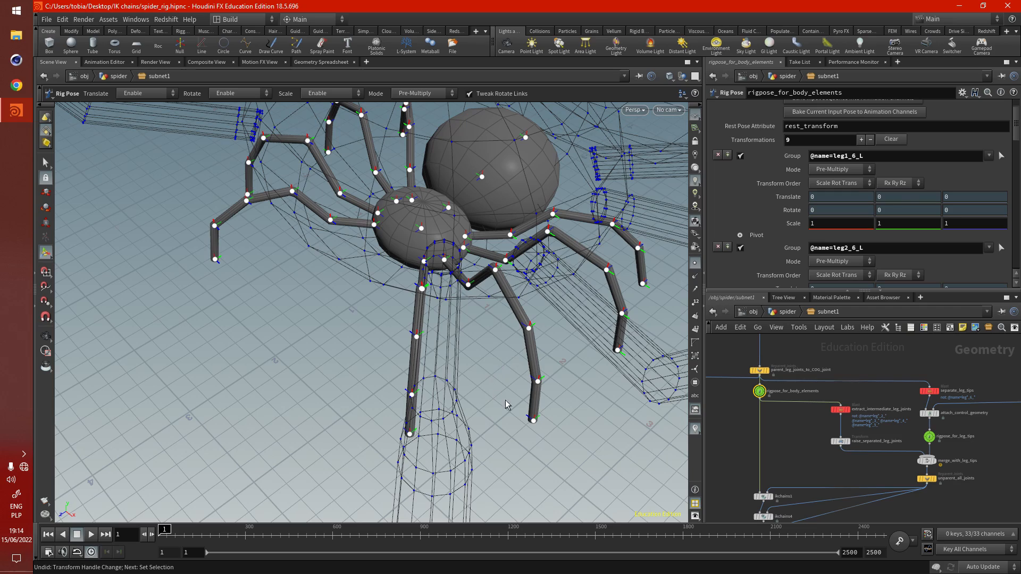
# - Display rigpose_for_body_elements and examine the spider skeleton's joints in the viewport
pyautogui.scroll(8, 505, 405)
pyautogui.scroll(6, 764, 396)
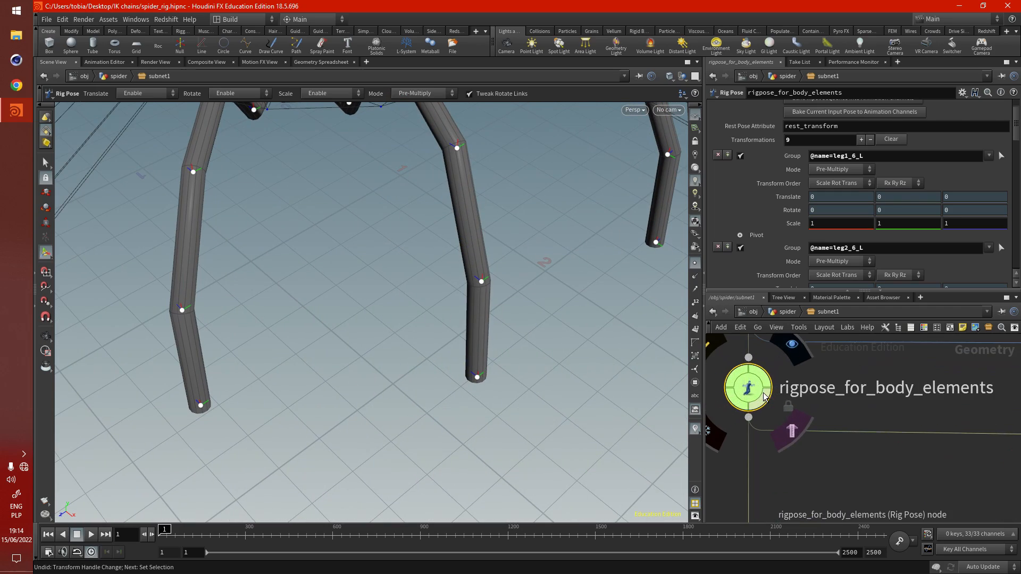
pyautogui.click(791, 351)
pyautogui.scroll(-4, 571, 378)
pyautogui.keyDown('alt'); pyautogui.moveTo(463, 373); pyautogui.dragTo(444, 355); pyautogui.keyUp('alt')
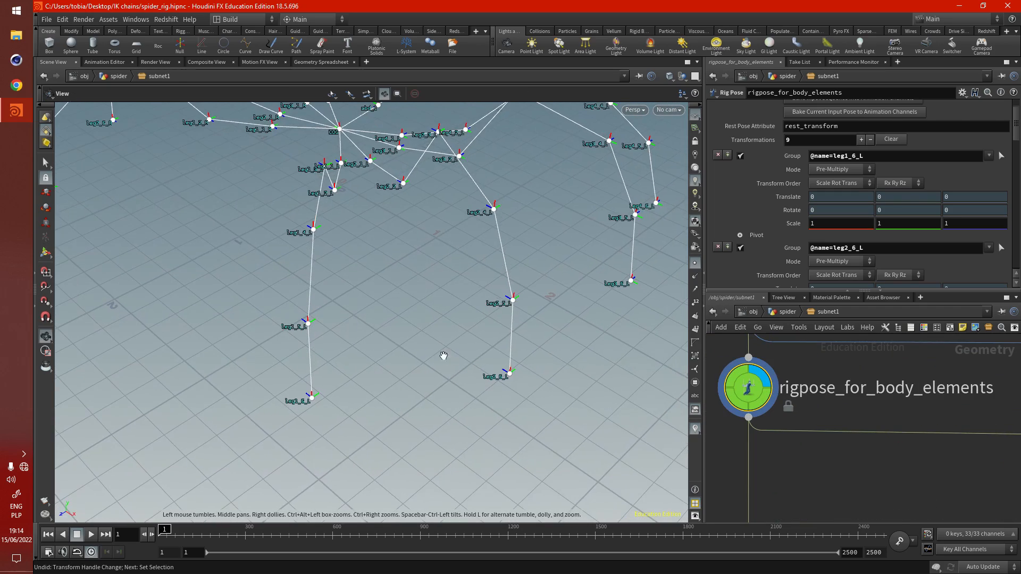
pyautogui.keyDown('alt'); pyautogui.moveTo(424, 335); pyautogui.dragTo(461, 392, button='middle'); pyautogui.keyUp('alt')
pyautogui.scroll(-4, 742, 438)
pyautogui.scroll(-2, 803, 445)
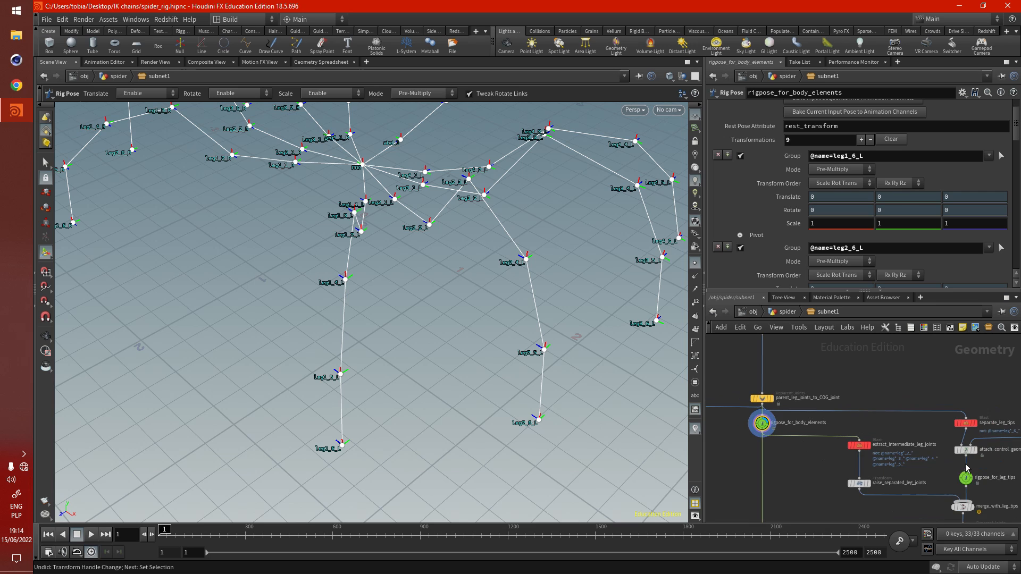
# - Display and select rigpose_for_leg_tips to examine the leg tip controls and their transformations
pyautogui.scroll(4, 966, 467)
pyautogui.click(964, 481)
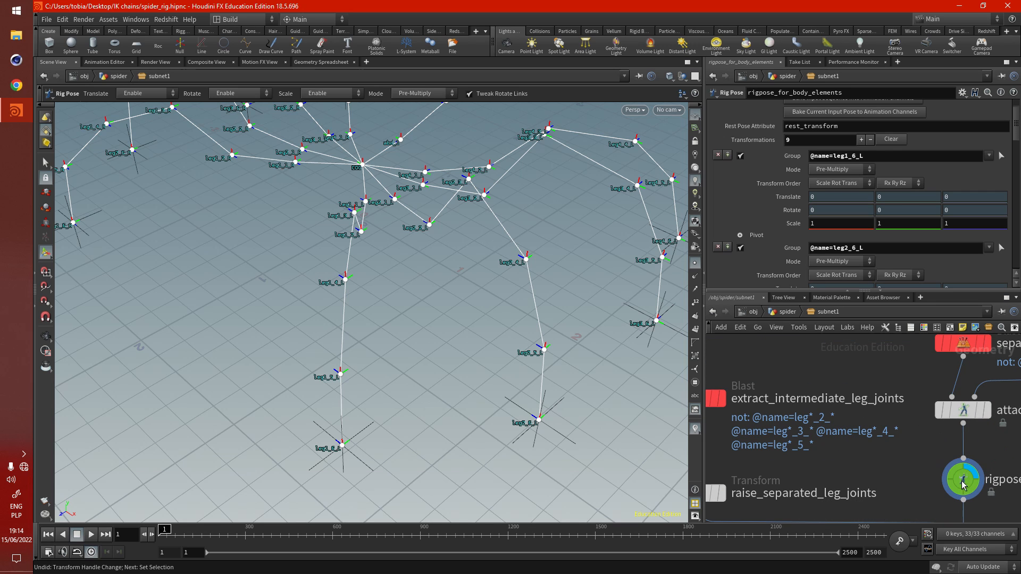
pyautogui.scroll(-2, 453, 336)
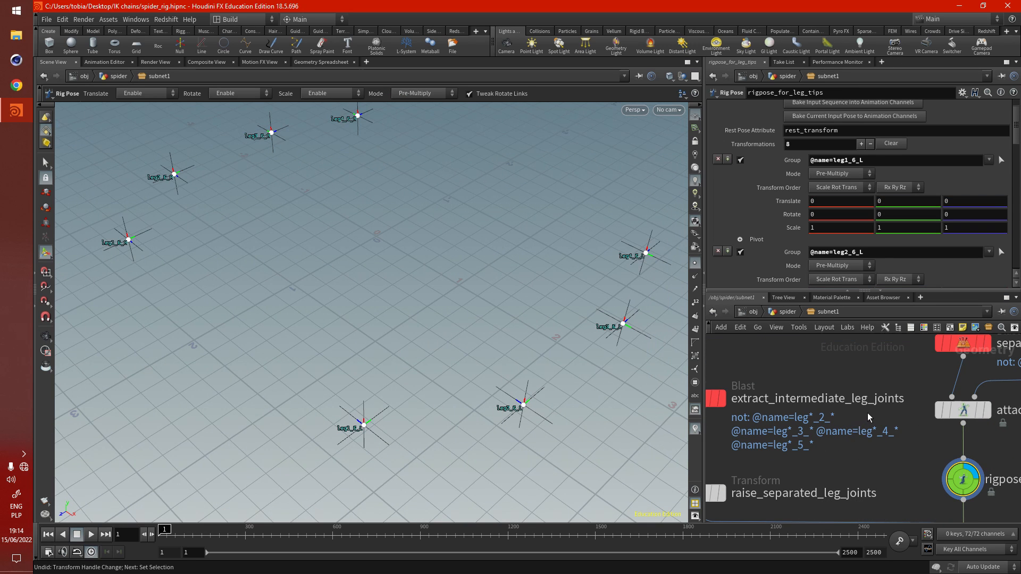
# - Select rigpose_for_body_elements and examine the leg1_6_L tip joint and its handle in the skeleton
pyautogui.scroll(-4, 941, 420)
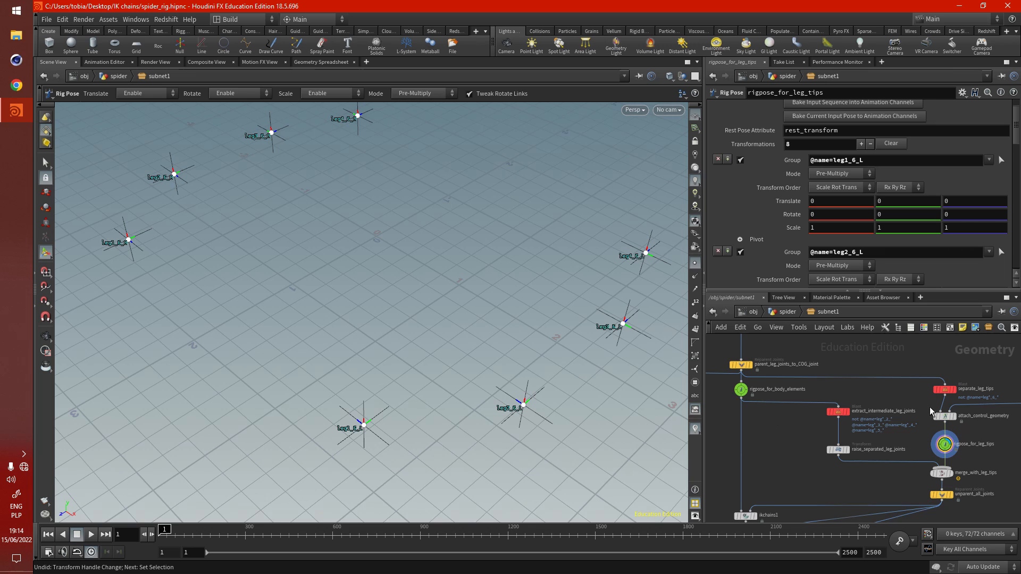
pyautogui.scroll(5, 742, 396)
pyautogui.click(741, 398)
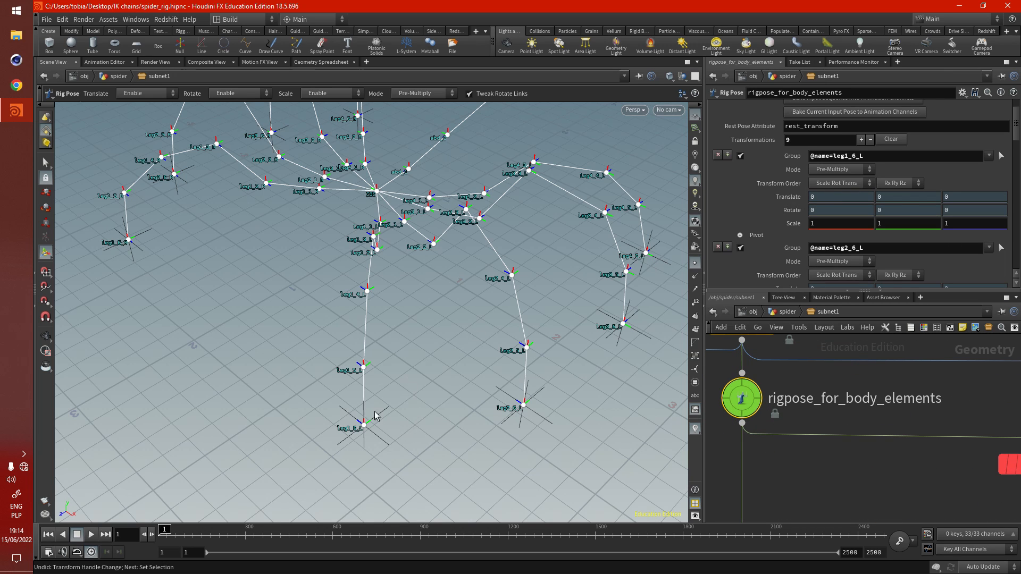
pyautogui.click(361, 429)
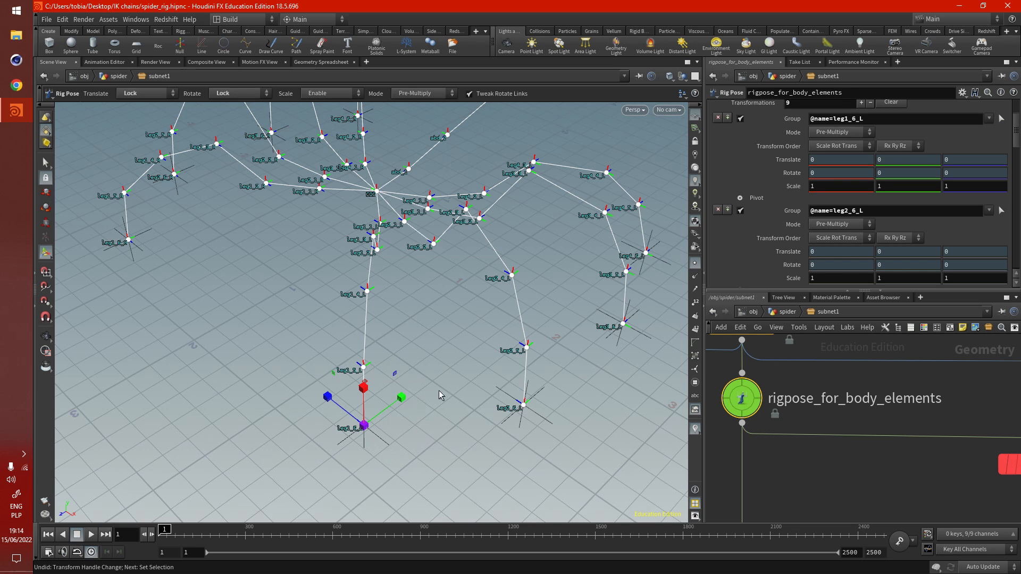
pyautogui.press('Escape')
pyautogui.moveTo(483, 392); pyautogui.dragTo(369, 361)
pyautogui.press('Return')
pyautogui.scroll(-6, 784, 458)
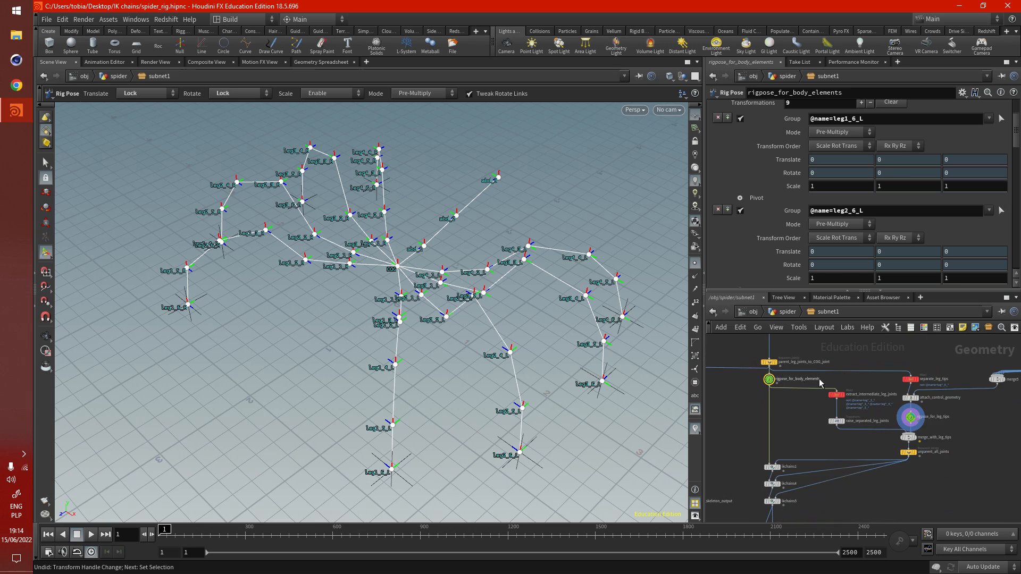
# - Display bonedeform1 to show the deformed spider mesh and return to the spider level
pyautogui.scroll(8, 805, 521)
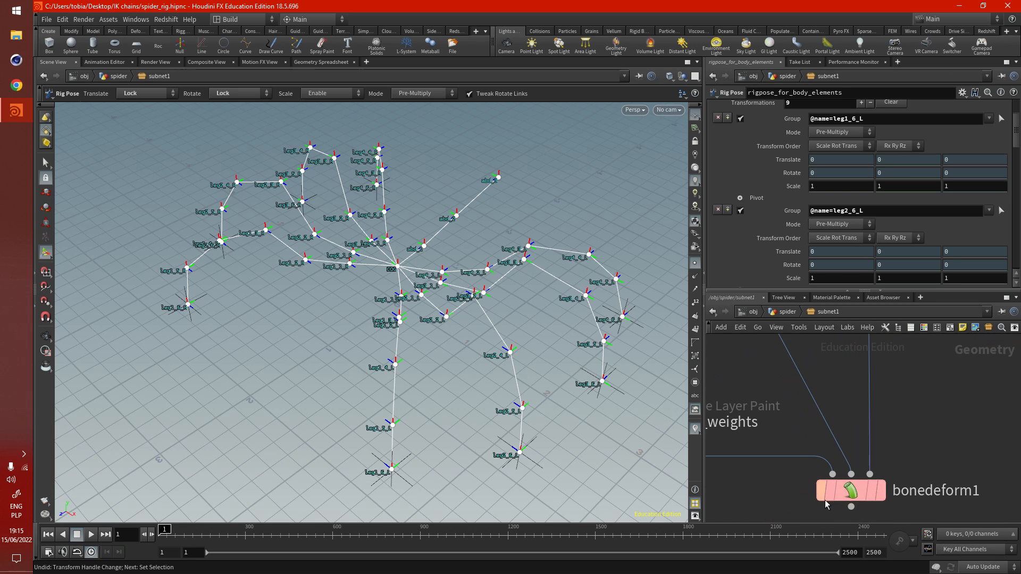
pyautogui.click(888, 465)
pyautogui.scroll(-5, 872, 465)
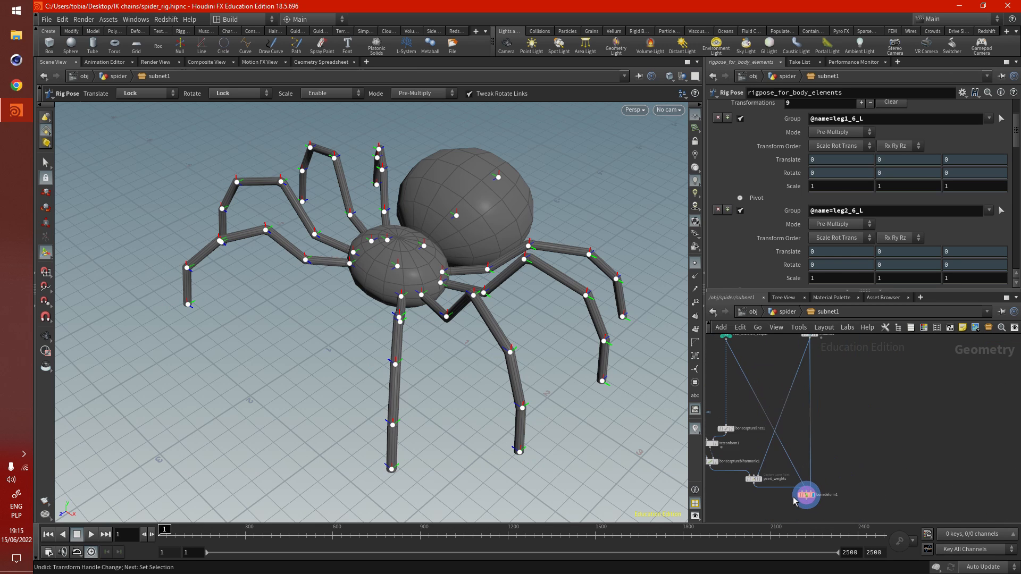
pyautogui.moveTo(869, 446); pyautogui.dragTo(855, 489, button='middle')
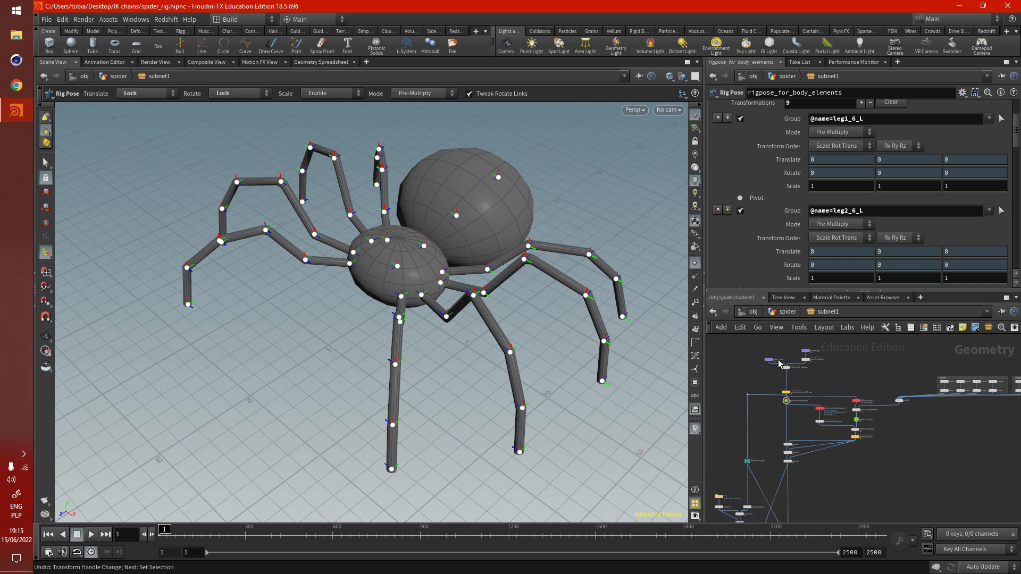
pyautogui.click(776, 315)
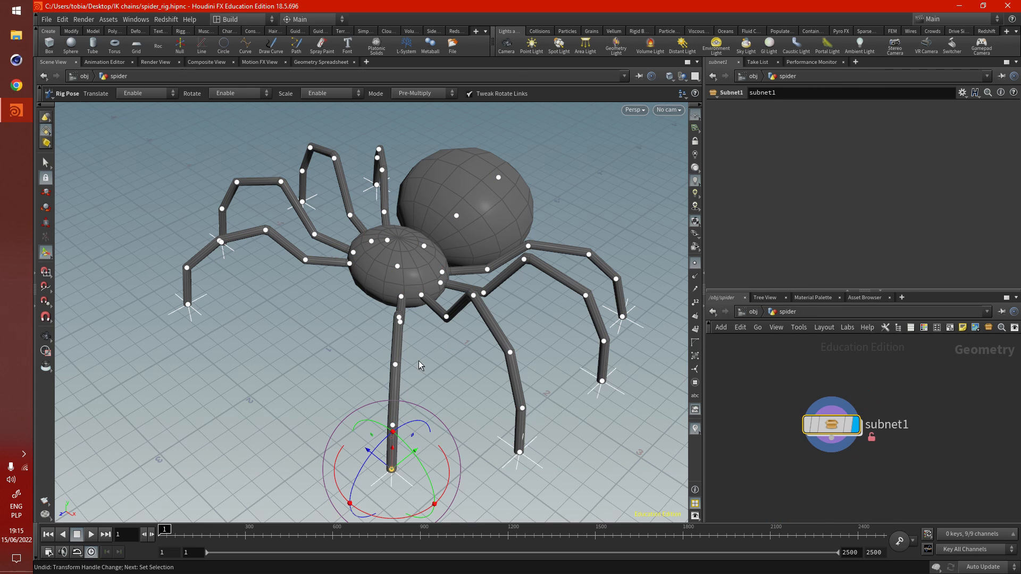
# - Test-move the front leg's tip from outside subnet1 and undo the moves
pyautogui.moveTo(419, 360); pyautogui.dragTo(481, 315, button='middle')
pyautogui.keyDown('alt'); pyautogui.moveTo(480, 315); pyautogui.dragTo(444, 342); pyautogui.keyUp('alt')
pyautogui.moveTo(424, 415); pyautogui.dragTo(414, 332)
pyautogui.keyDown('alt'); pyautogui.moveTo(360, 404); pyautogui.dragTo(342, 385); pyautogui.keyUp('alt')
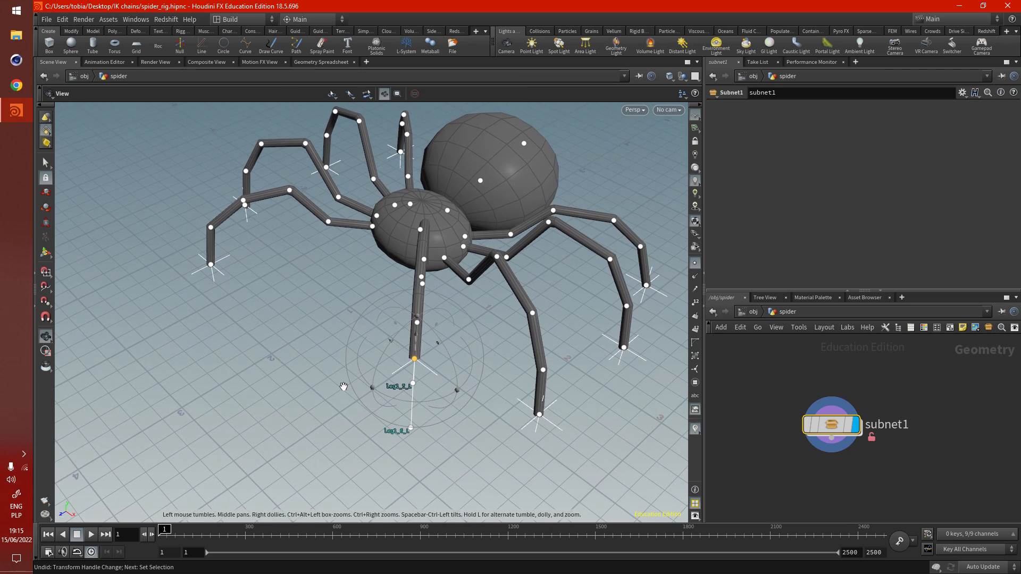
pyautogui.moveTo(438, 344); pyautogui.dragTo(463, 333)
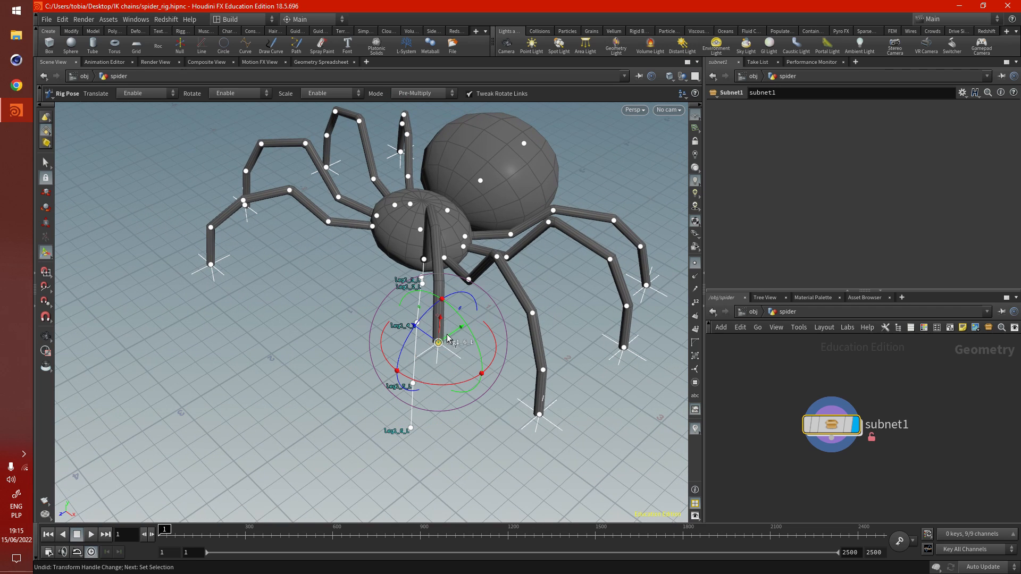
pyautogui.hotkey('ctrl', 'z')
pyautogui.hotkey('ctrl', 'z')
# - Open the operator type properties of subnet1 and show its parameter definitions
pyautogui.rightClick(827, 424)
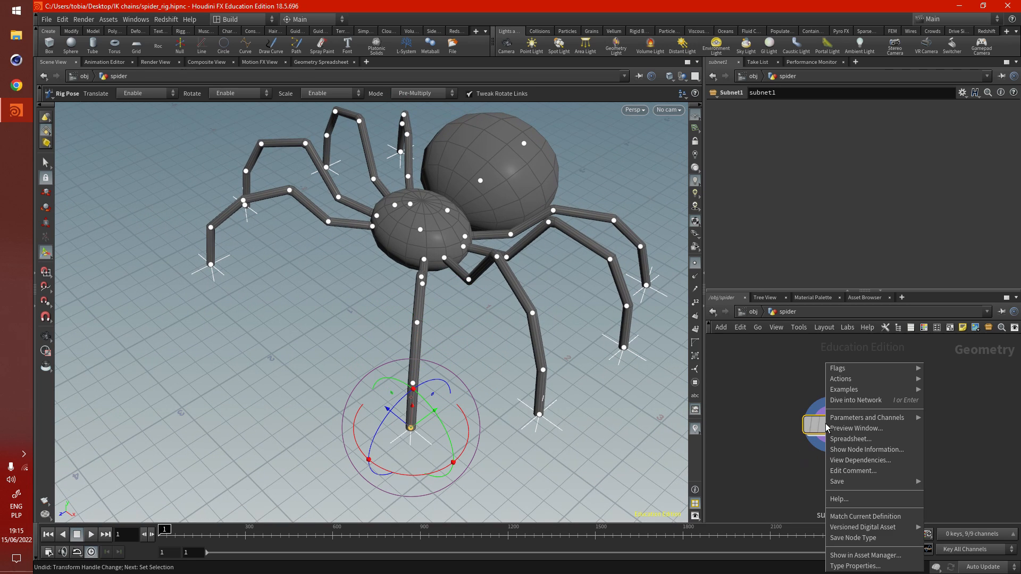
pyautogui.click(885, 567)
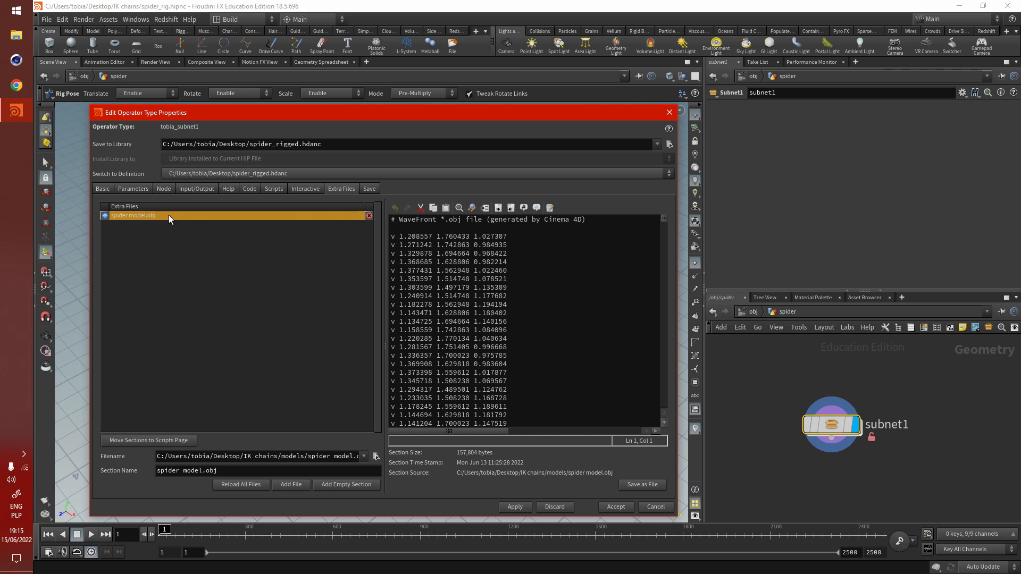
pyautogui.click(125, 189)
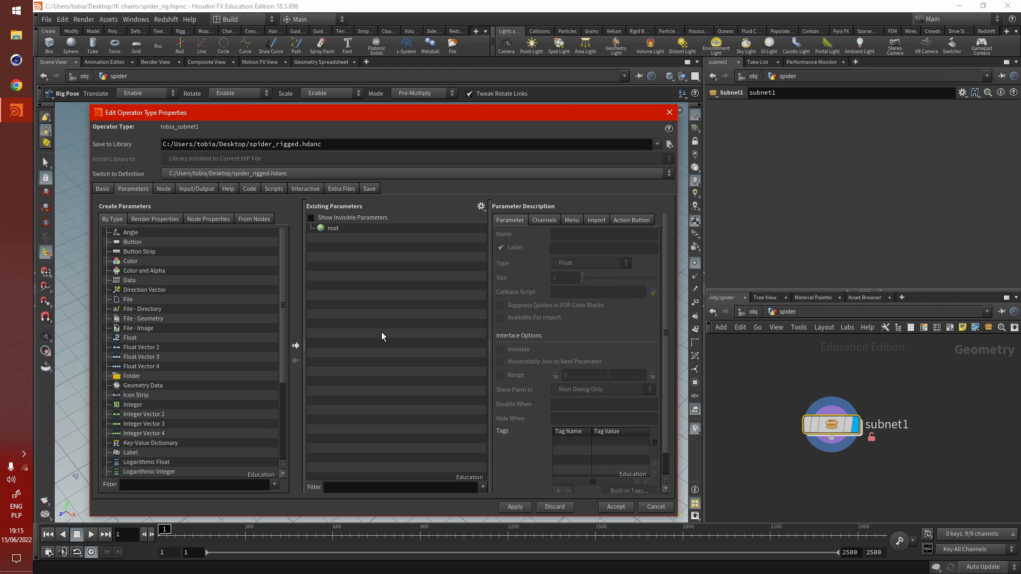
# - Enter subnet1 with the type properties still open and select rigpose_for_leg_tips to show its transformation entries
pyautogui.doubleClick(833, 429)
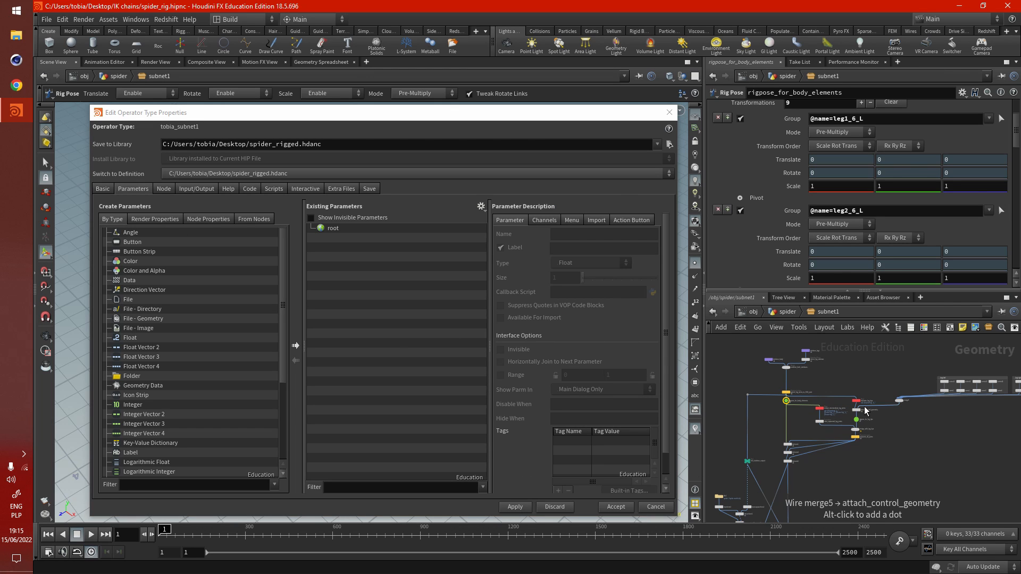
pyautogui.scroll(5, 856, 432)
pyautogui.scroll(-2, 941, 411)
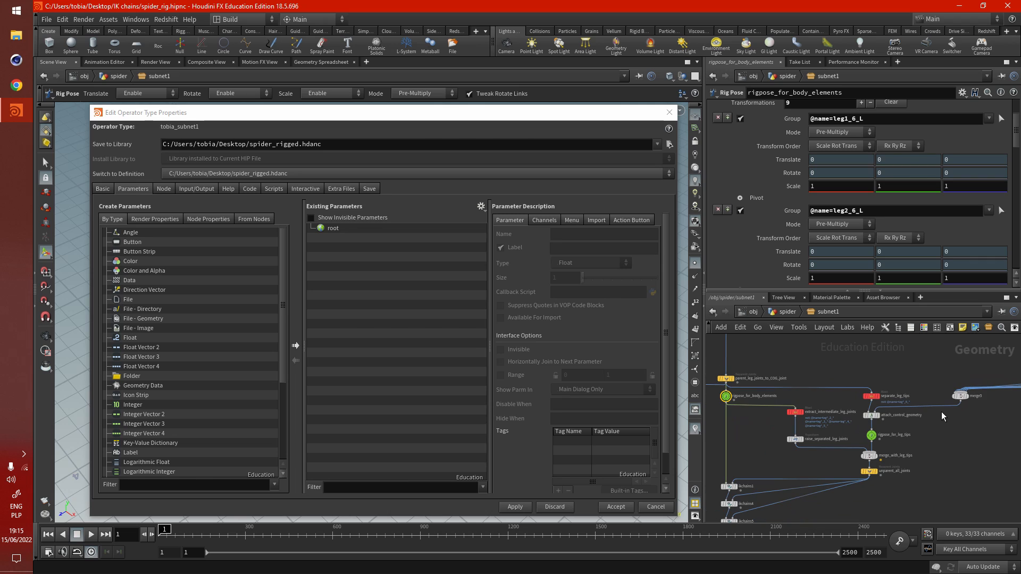
pyautogui.scroll(4, 725, 398)
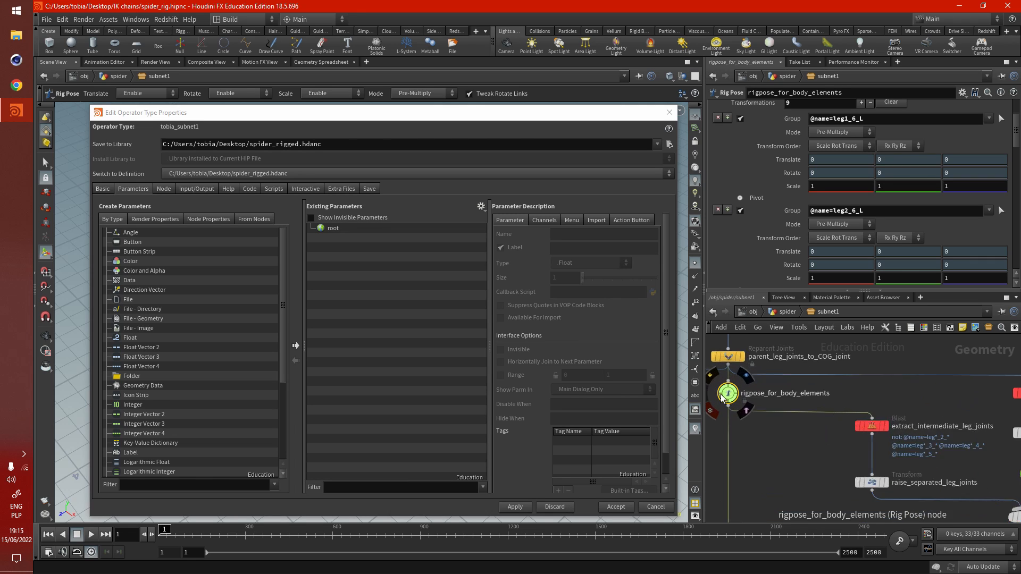
pyautogui.scroll(-4, 722, 404)
pyautogui.scroll(4, 877, 446)
pyautogui.click(855, 433)
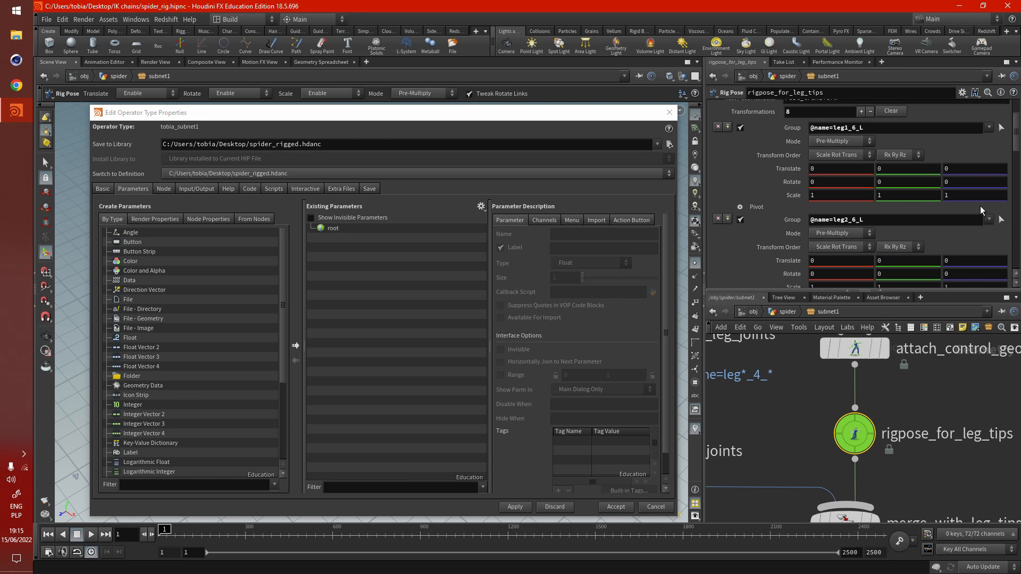
pyautogui.scroll(-2, 1013, 158)
pyautogui.scroll(-1, 1013, 158)
pyautogui.scroll(6, 1013, 157)
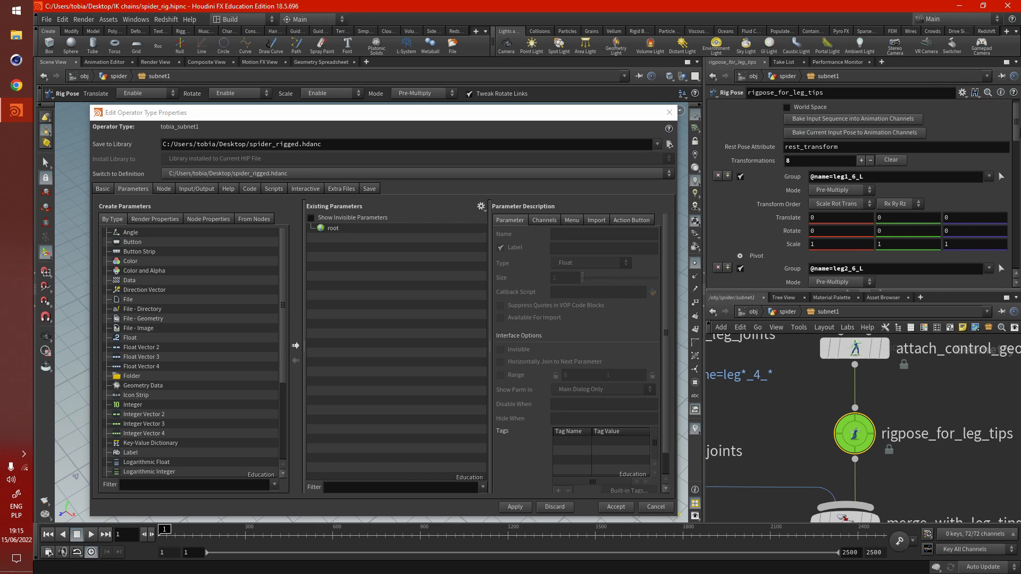
# - Move the leg1_6_L tip to a Translate X of about 0.107, keeping the type properties window accessible
pyautogui.moveTo(547, 117); pyautogui.dragTo(526, 521)
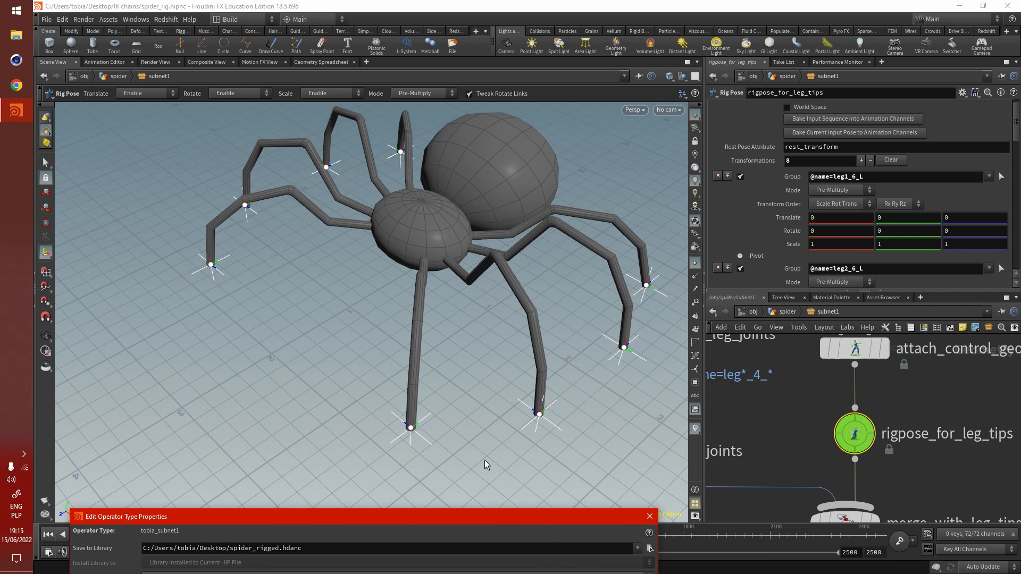
pyautogui.click(427, 440)
pyautogui.moveTo(414, 409)
pyautogui.mouseDown()
pyautogui.moveTo(424, 395)
pyautogui.moveTo(417, 418)
pyautogui.mouseUp()
pyautogui.moveTo(496, 518); pyautogui.dragTo(507, 157)
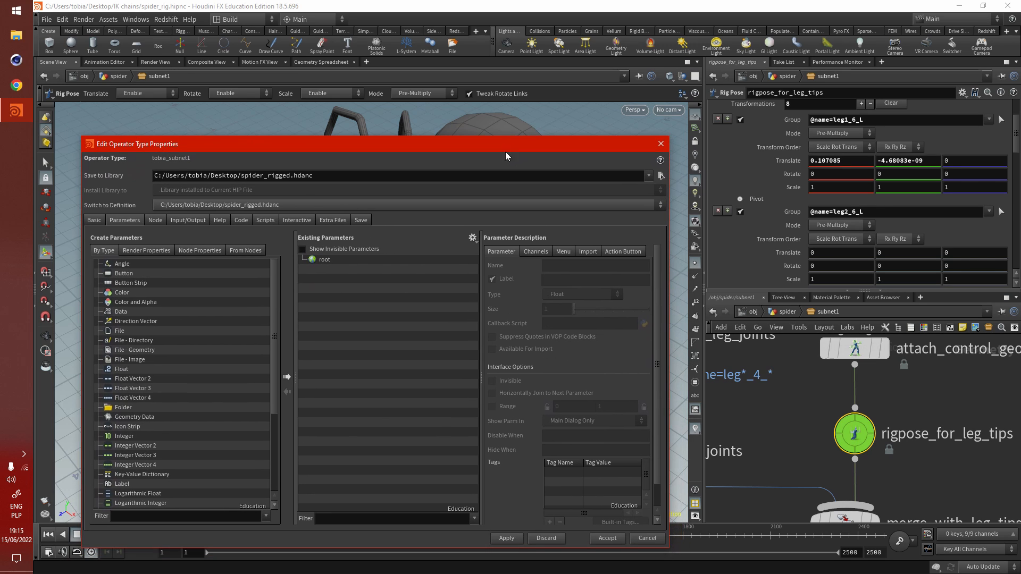
# - Promote the leg1_6_L Translate parameter of rigpose_for_leg_tips to the asset's interface and apply the change
pyautogui.moveTo(792, 160); pyautogui.dragTo(372, 308)
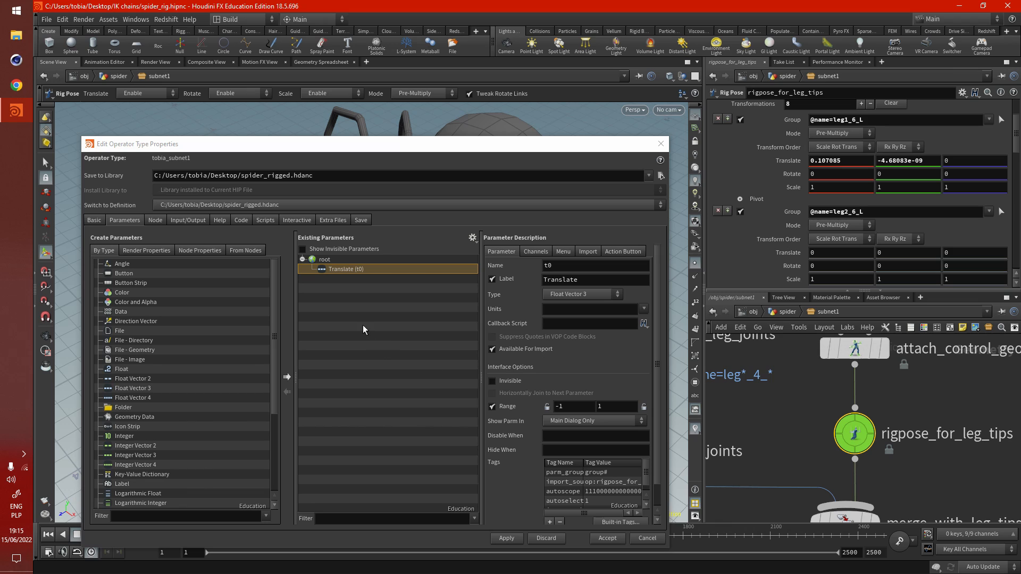
pyautogui.click(507, 539)
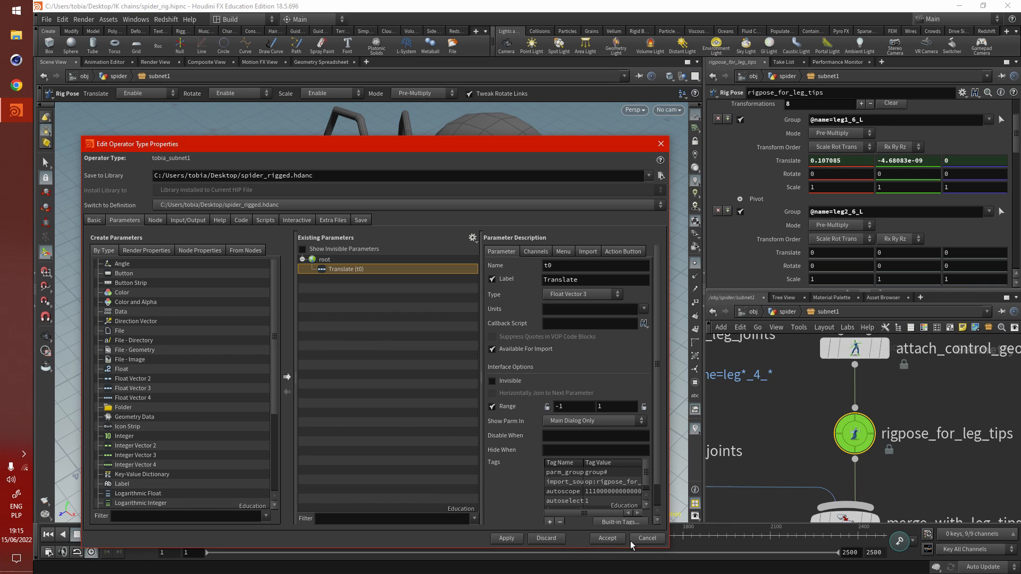
# - Return to the spider level and test the promoted parameter by moving the front leg's tip, and select the body's center joint
pyautogui.click(787, 314)
pyautogui.moveTo(508, 144); pyautogui.dragTo(421, 454)
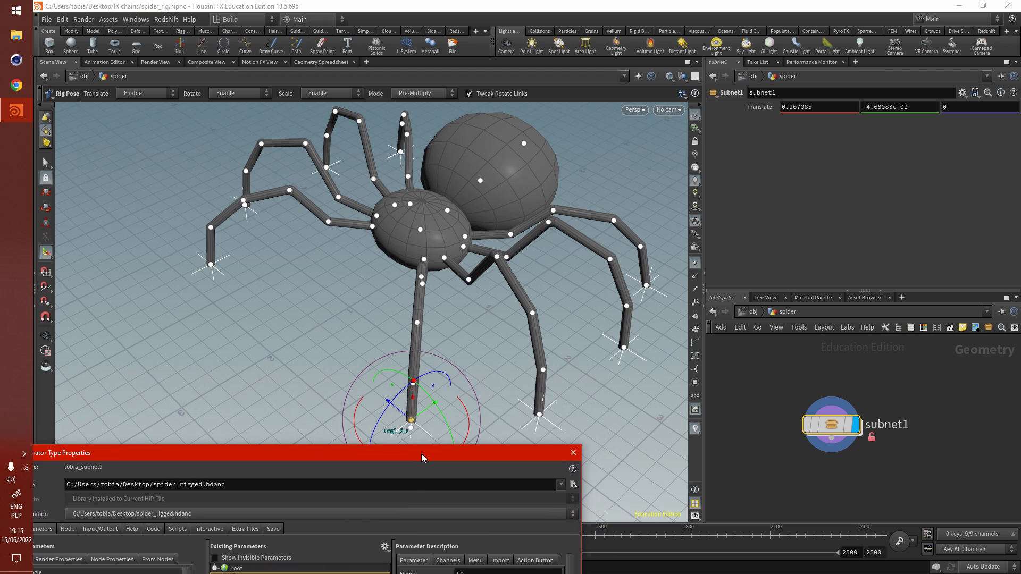
pyautogui.scroll(-5, 408, 350)
pyautogui.moveTo(409, 351); pyautogui.dragTo(433, 330)
pyautogui.click(415, 231)
pyautogui.moveTo(402, 247)
pyautogui.mouseDown()
pyautogui.moveTo(390, 264)
pyautogui.moveTo(416, 245)
pyautogui.moveTo(403, 255)
pyautogui.mouseUp()
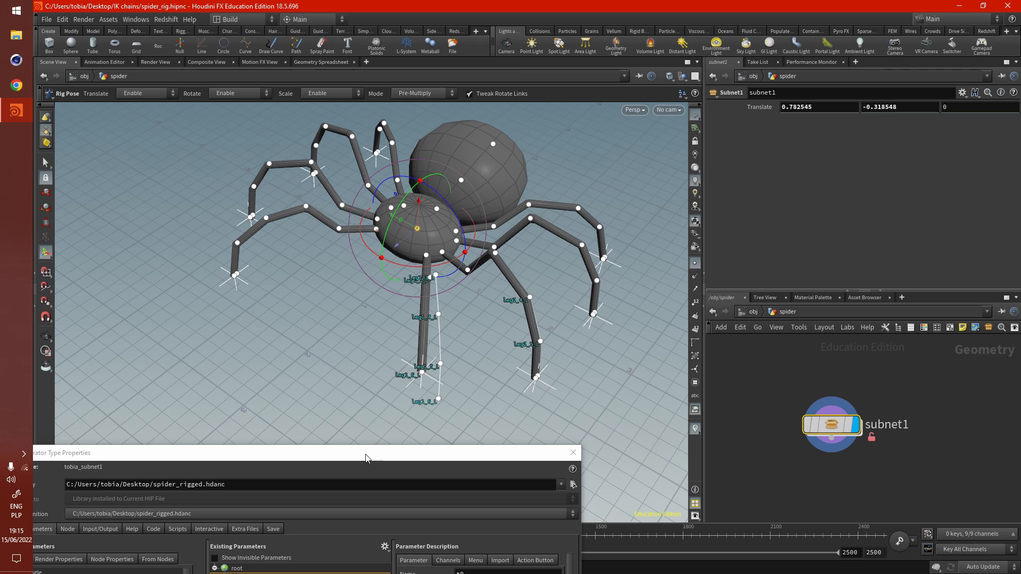
# - Add two tab folders to the asset's parameters, with the Translate parameter inside the first one
pyautogui.moveTo(372, 453); pyautogui.dragTo(472, 195)
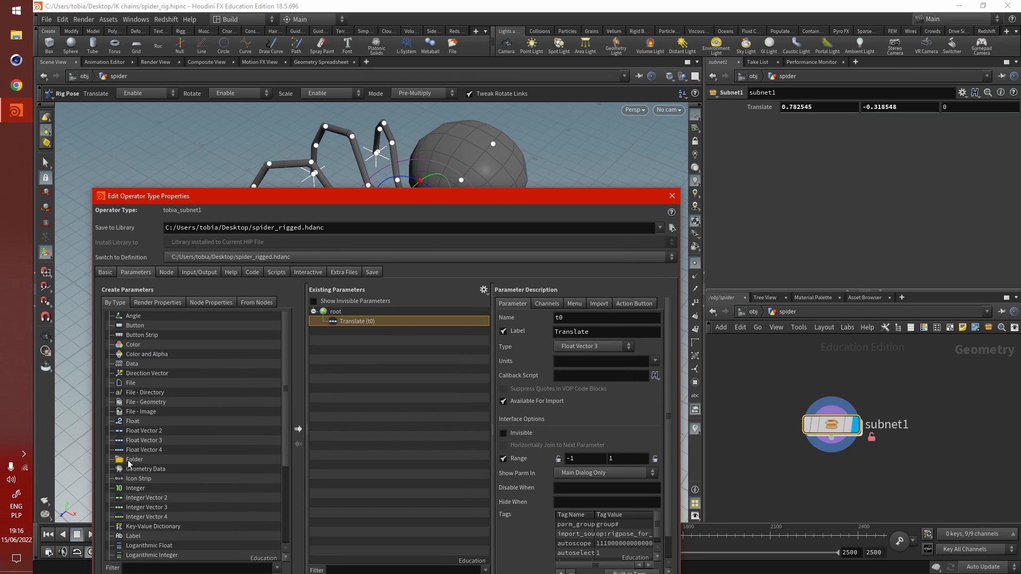
pyautogui.moveTo(128, 463); pyautogui.dragTo(348, 330)
pyautogui.moveTo(419, 203); pyautogui.dragTo(452, 147)
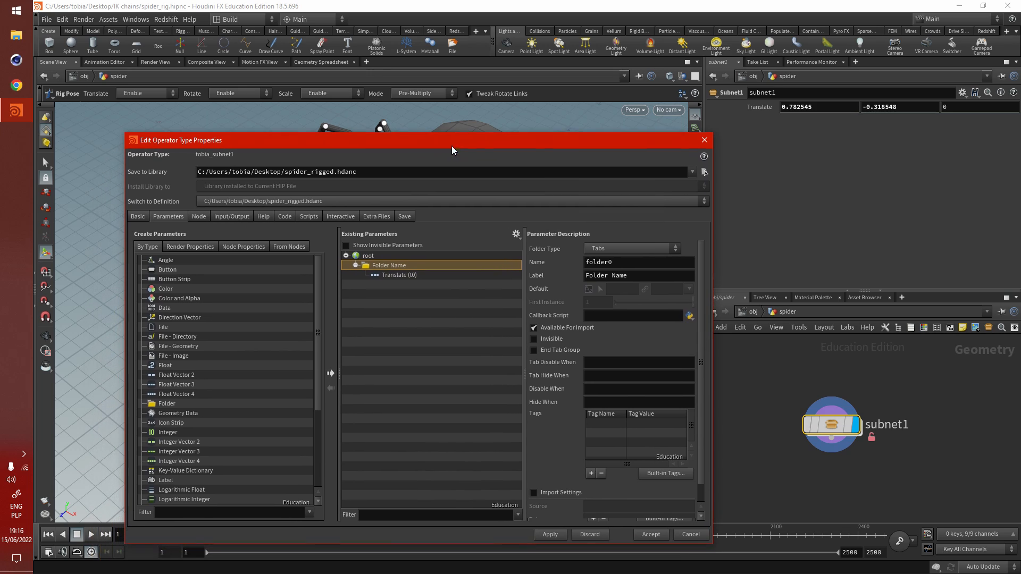
pyautogui.moveTo(181, 404); pyautogui.dragTo(388, 332)
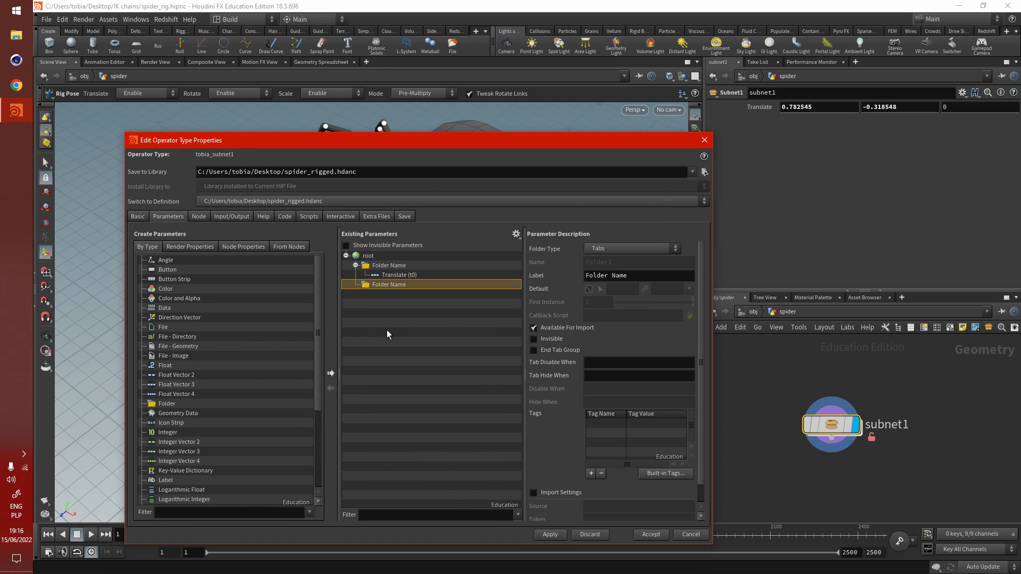
# - Set the first folder's name to legs and the second folder's label to body
pyautogui.click(375, 266)
pyautogui.doubleClick(630, 265)
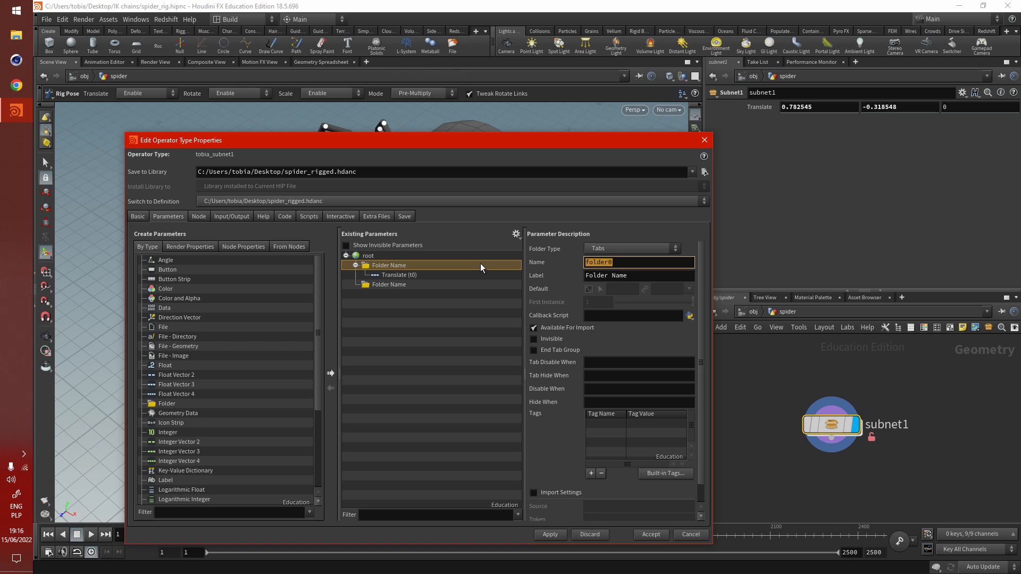
pyautogui.write('legs')
pyautogui.click(386, 284)
pyautogui.tripleClick(629, 276)
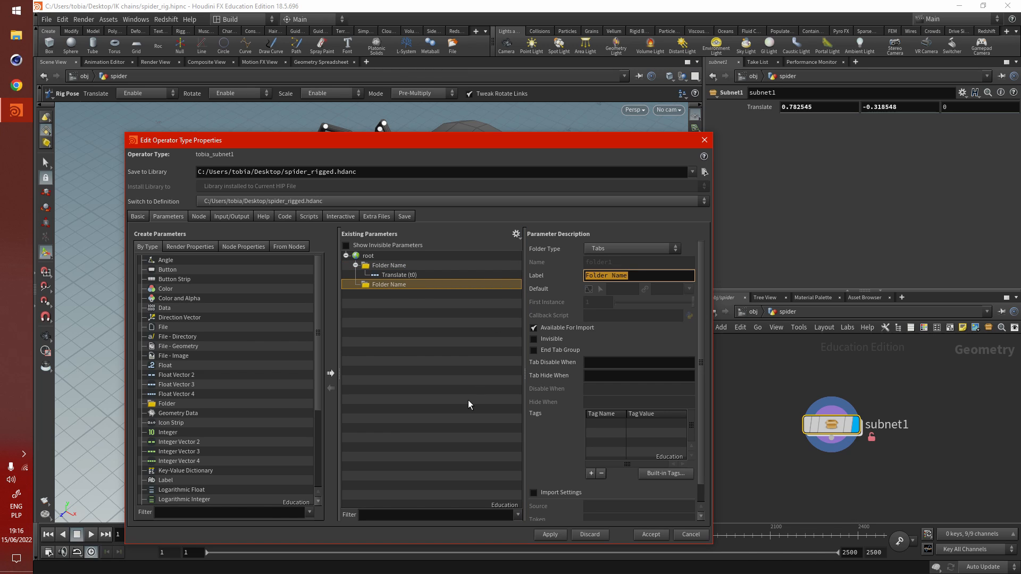
pyautogui.write('body')
pyautogui.press('Return')
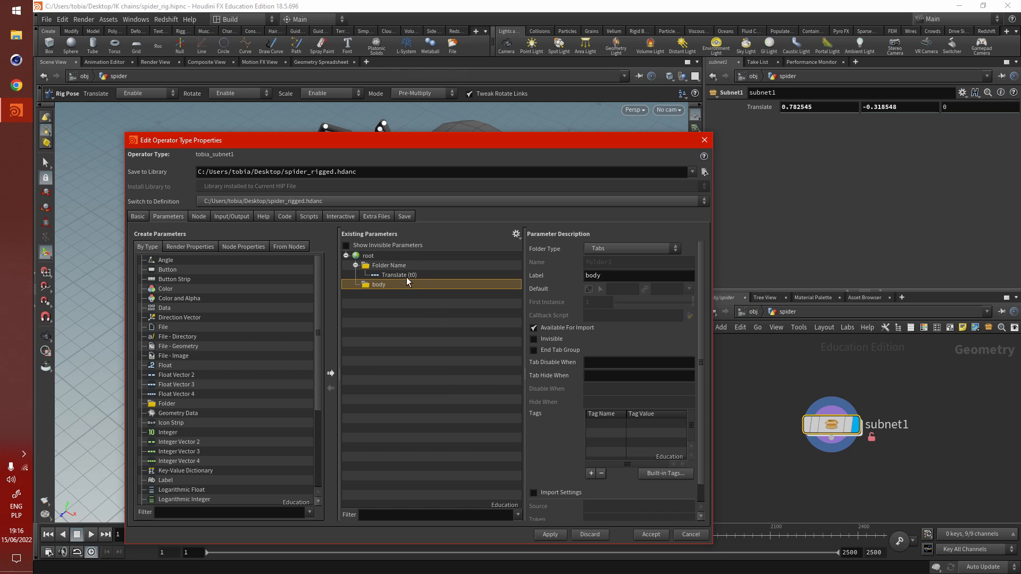
# - Label the first folder legs and apply the parameter layout to the asset
pyautogui.click(394, 268)
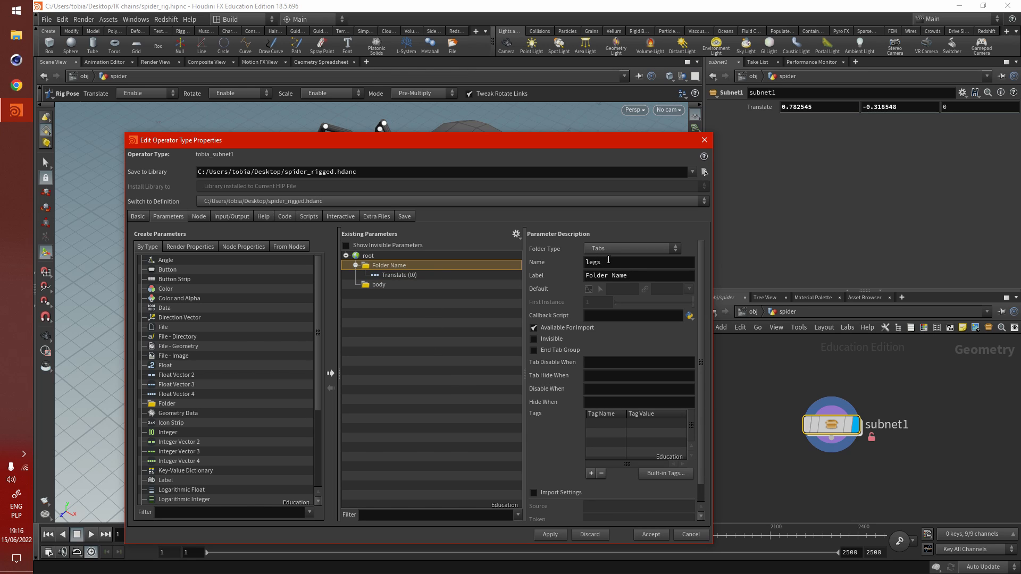
pyautogui.tripleClick(635, 272)
pyautogui.write('legs')
pyautogui.press('Return')
pyautogui.click(551, 536)
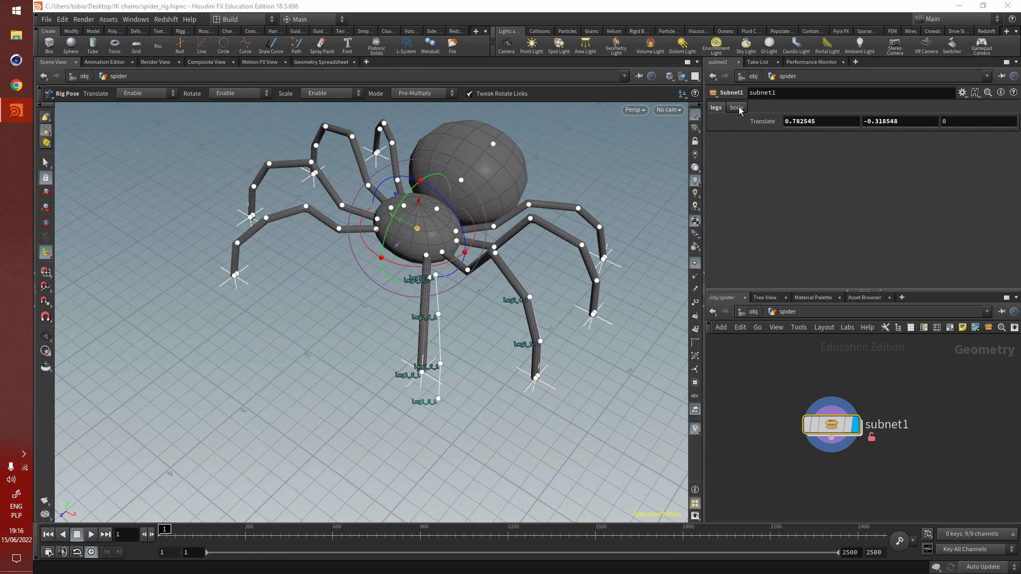
# - Check the asset's body and legs parameter groups, and move the leg1_6_L tip to a Translate Y of about 0.453
pyautogui.click(739, 108)
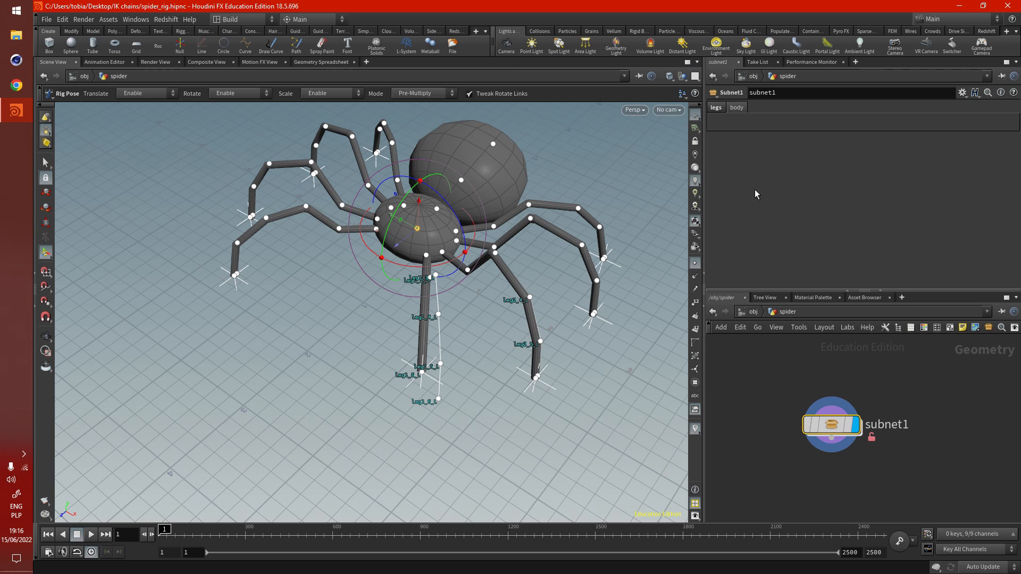
pyautogui.click(721, 109)
pyautogui.keyDown('alt'); pyautogui.moveTo(521, 348); pyautogui.dragTo(472, 324); pyautogui.keyUp('alt')
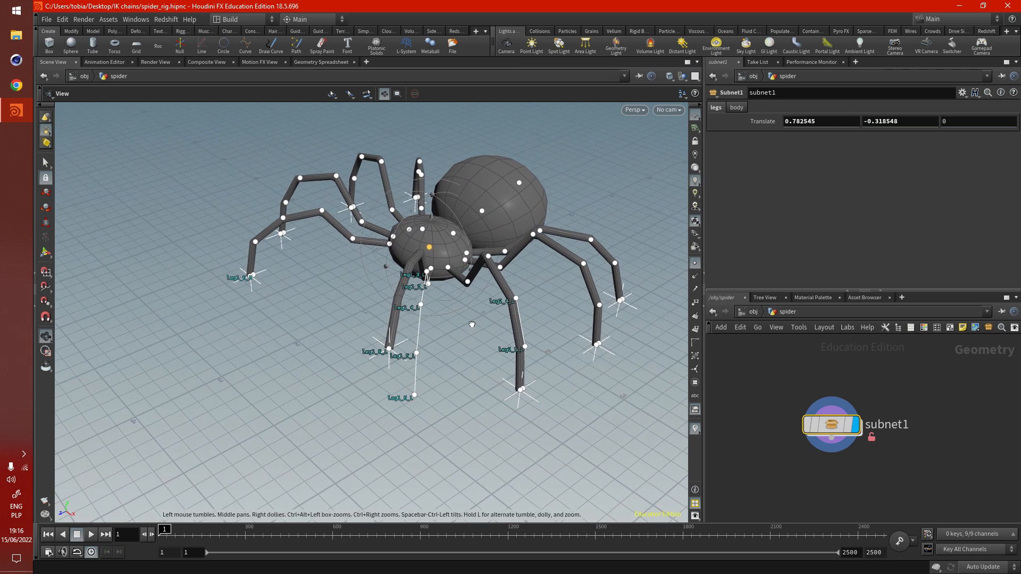
pyautogui.click(396, 340)
pyautogui.moveTo(404, 344); pyautogui.dragTo(478, 309)
pyautogui.keyDown('alt'); pyautogui.moveTo(349, 310); pyautogui.dragTo(387, 348); pyautogui.keyUp('alt')
# - Enter subnet1 and move the leg1_6_L tip to a Translate X of about 0.098 using the rigpose_for_leg_tips handle
pyautogui.doubleClick(826, 432)
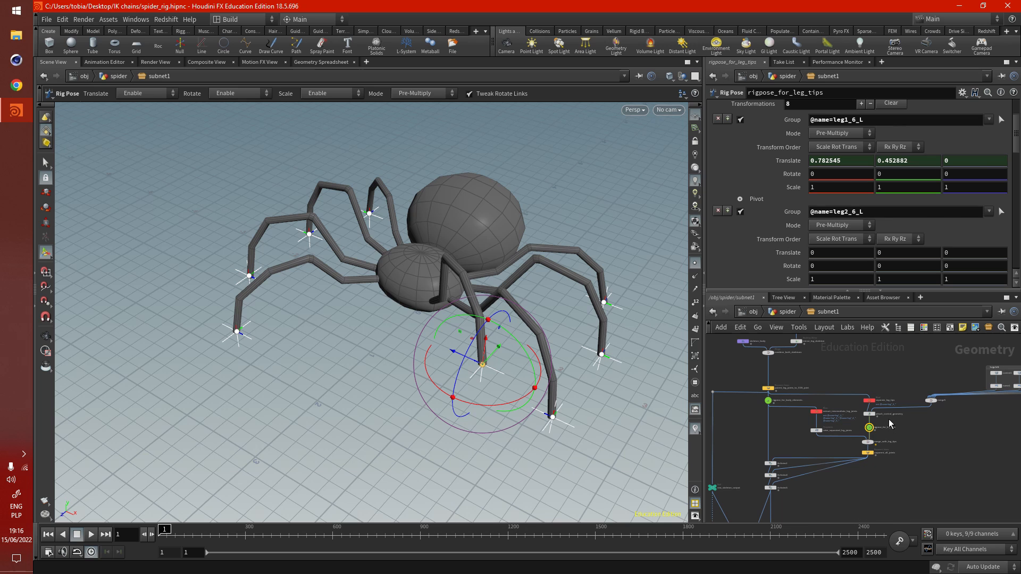
pyautogui.scroll(-5, 891, 424)
pyautogui.moveTo(775, 401); pyautogui.dragTo(739, 395, button='middle')
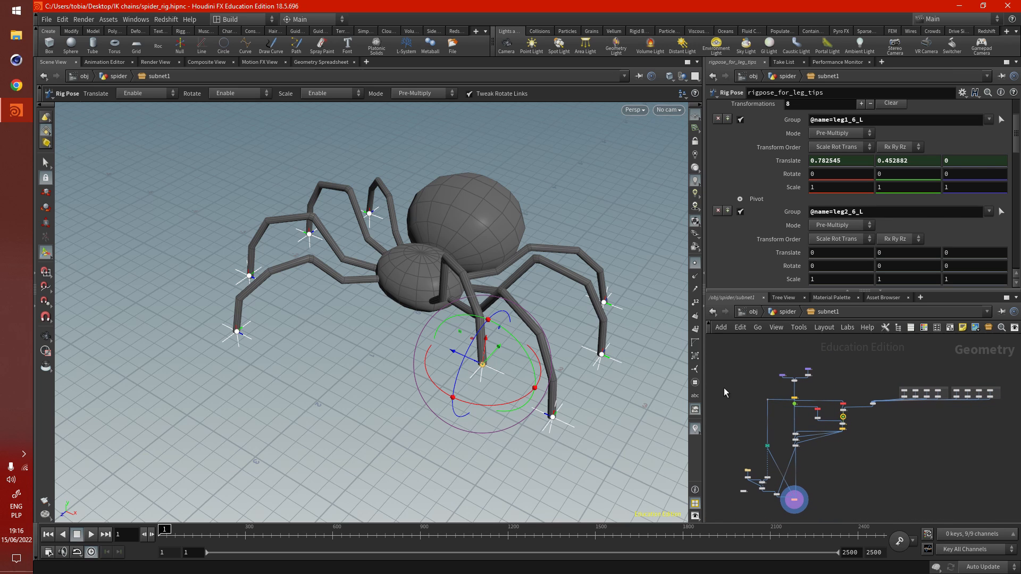
pyautogui.press('Escape')
pyautogui.moveTo(372, 353); pyautogui.dragTo(386, 368)
pyautogui.keyDown('alt'); pyautogui.moveTo(386, 368); pyautogui.dragTo(376, 383, button='middle'); pyautogui.keyUp('alt')
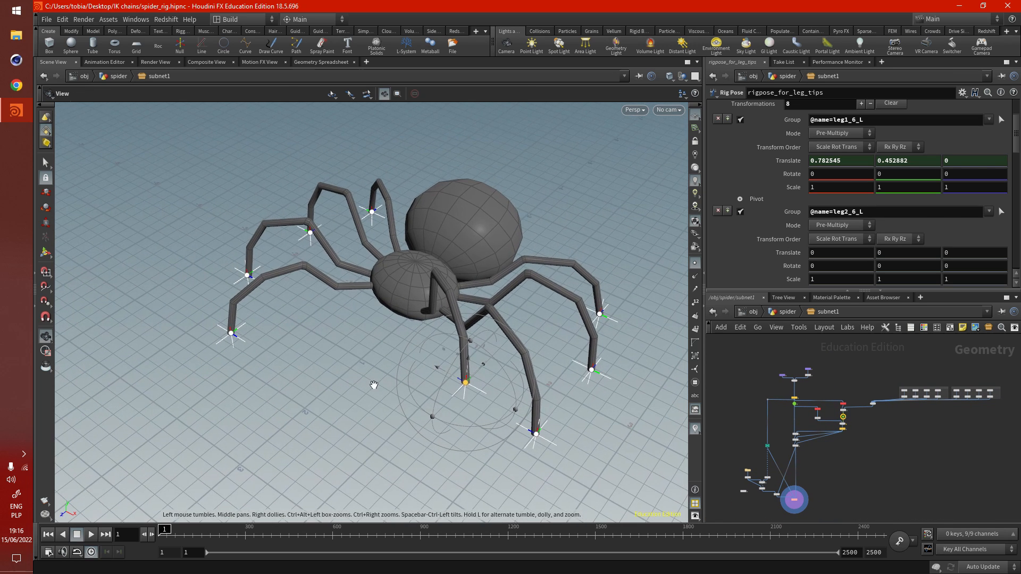
pyautogui.moveTo(469, 357); pyautogui.dragTo(455, 437)
pyautogui.keyDown('alt'); pyautogui.moveTo(521, 391); pyautogui.dragTo(517, 319); pyautogui.keyUp('alt')
pyautogui.moveTo(485, 435); pyautogui.dragTo(488, 396)
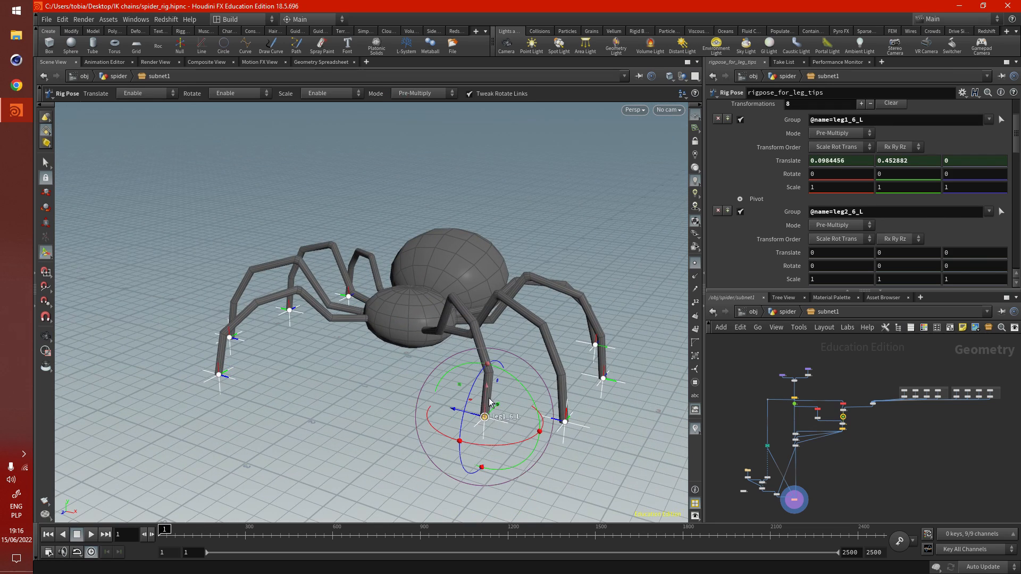
pyautogui.keyDown('alt'); pyautogui.moveTo(432, 335); pyautogui.dragTo(403, 368); pyautogui.keyUp('alt')
pyautogui.keyDown('alt'); pyautogui.moveTo(403, 368); pyautogui.dragTo(355, 391, button='middle'); pyautogui.keyUp('alt')
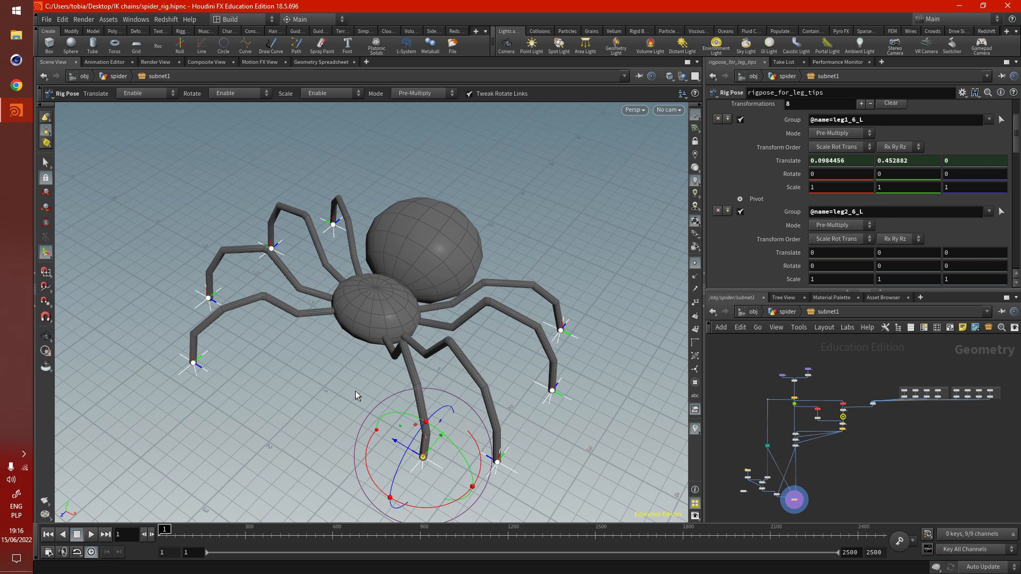